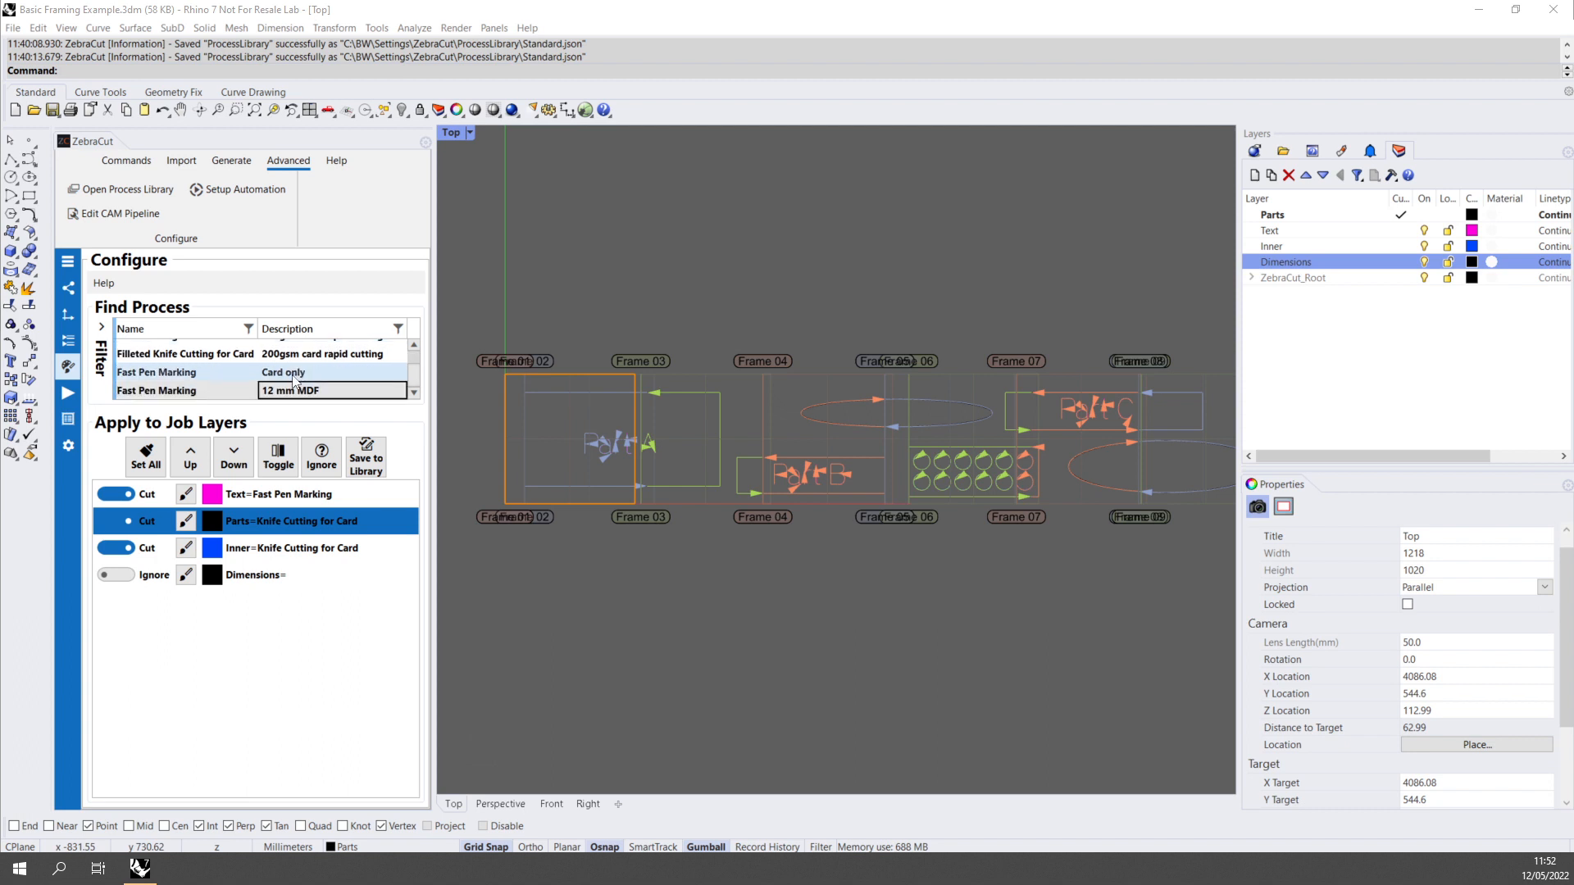
pyautogui.scroll(2, 295, 381)
pyautogui.scroll(-2, 294, 381)
pyautogui.scroll(2, 291, 381)
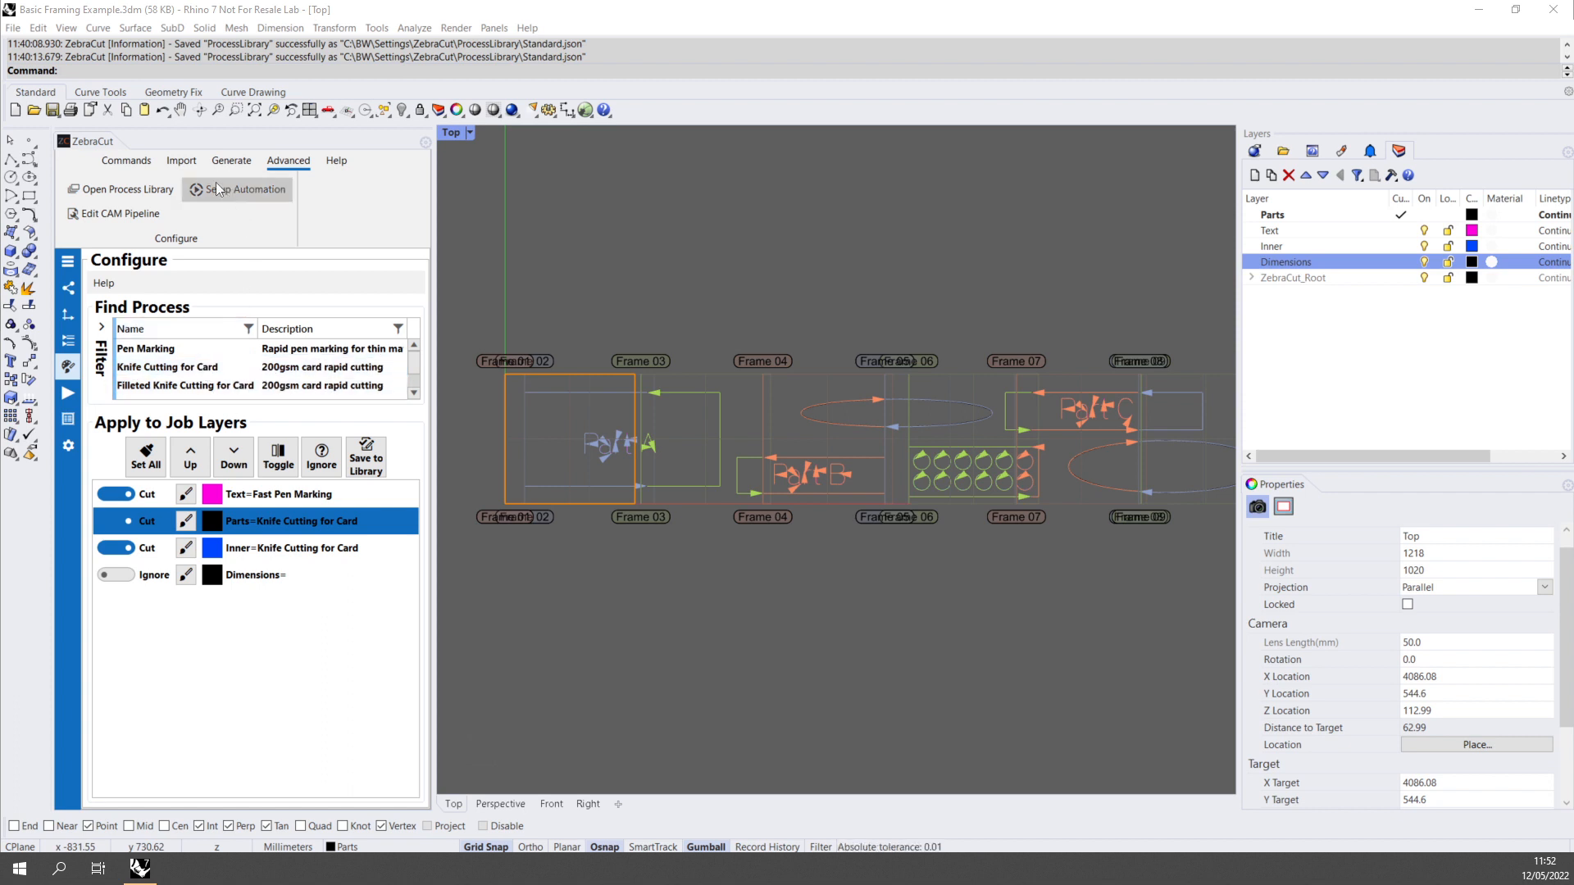
# Open the process library for editing and show its Tags page.
pyautogui.click(120, 195)
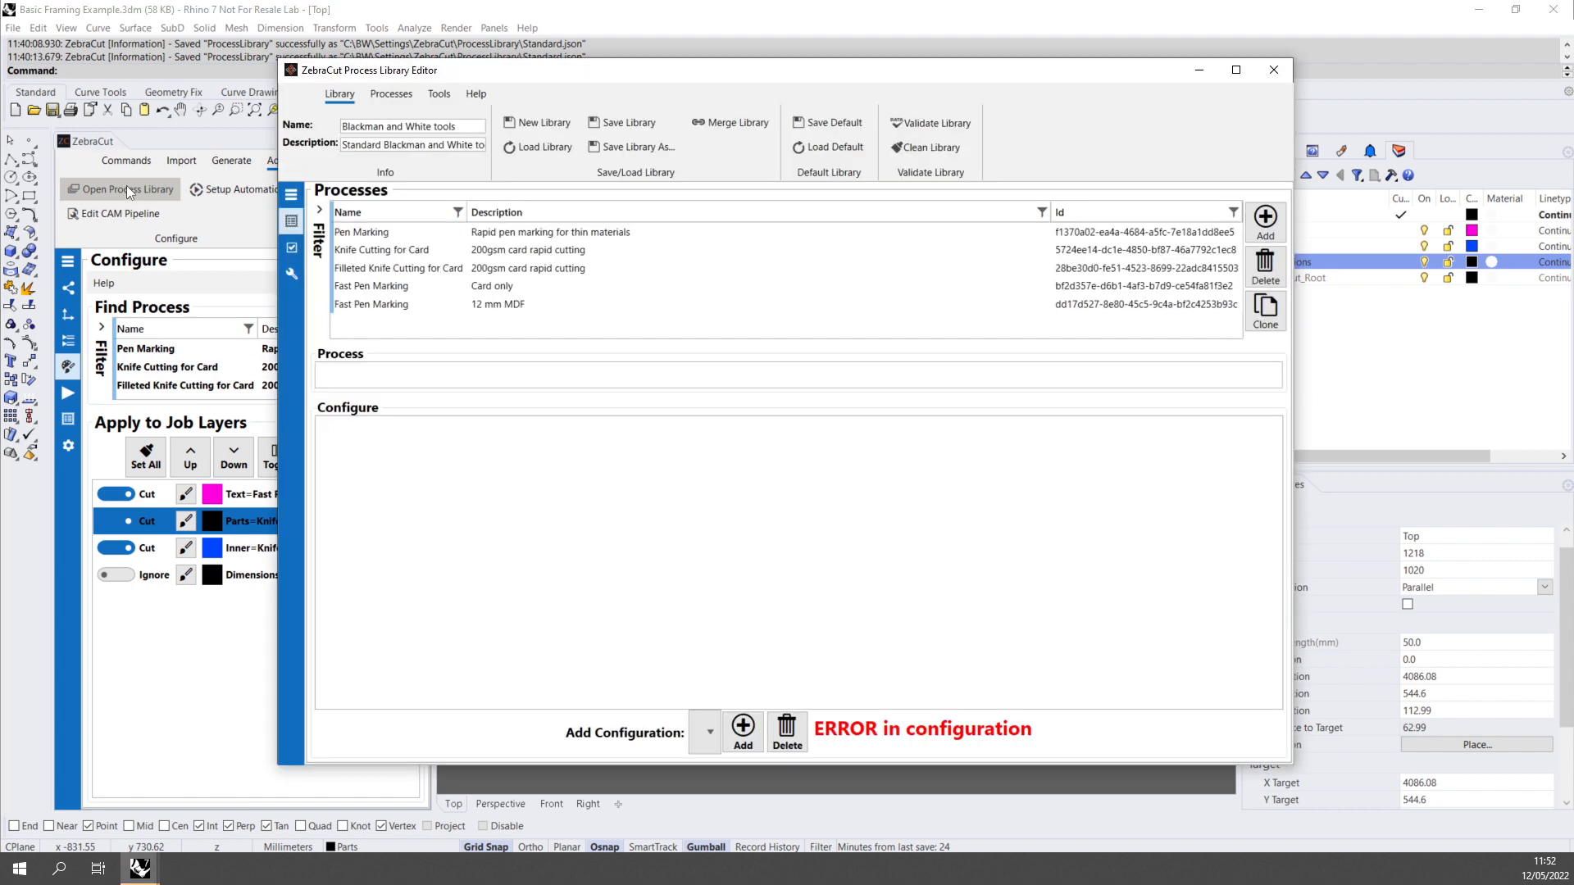
pyautogui.click(290, 197)
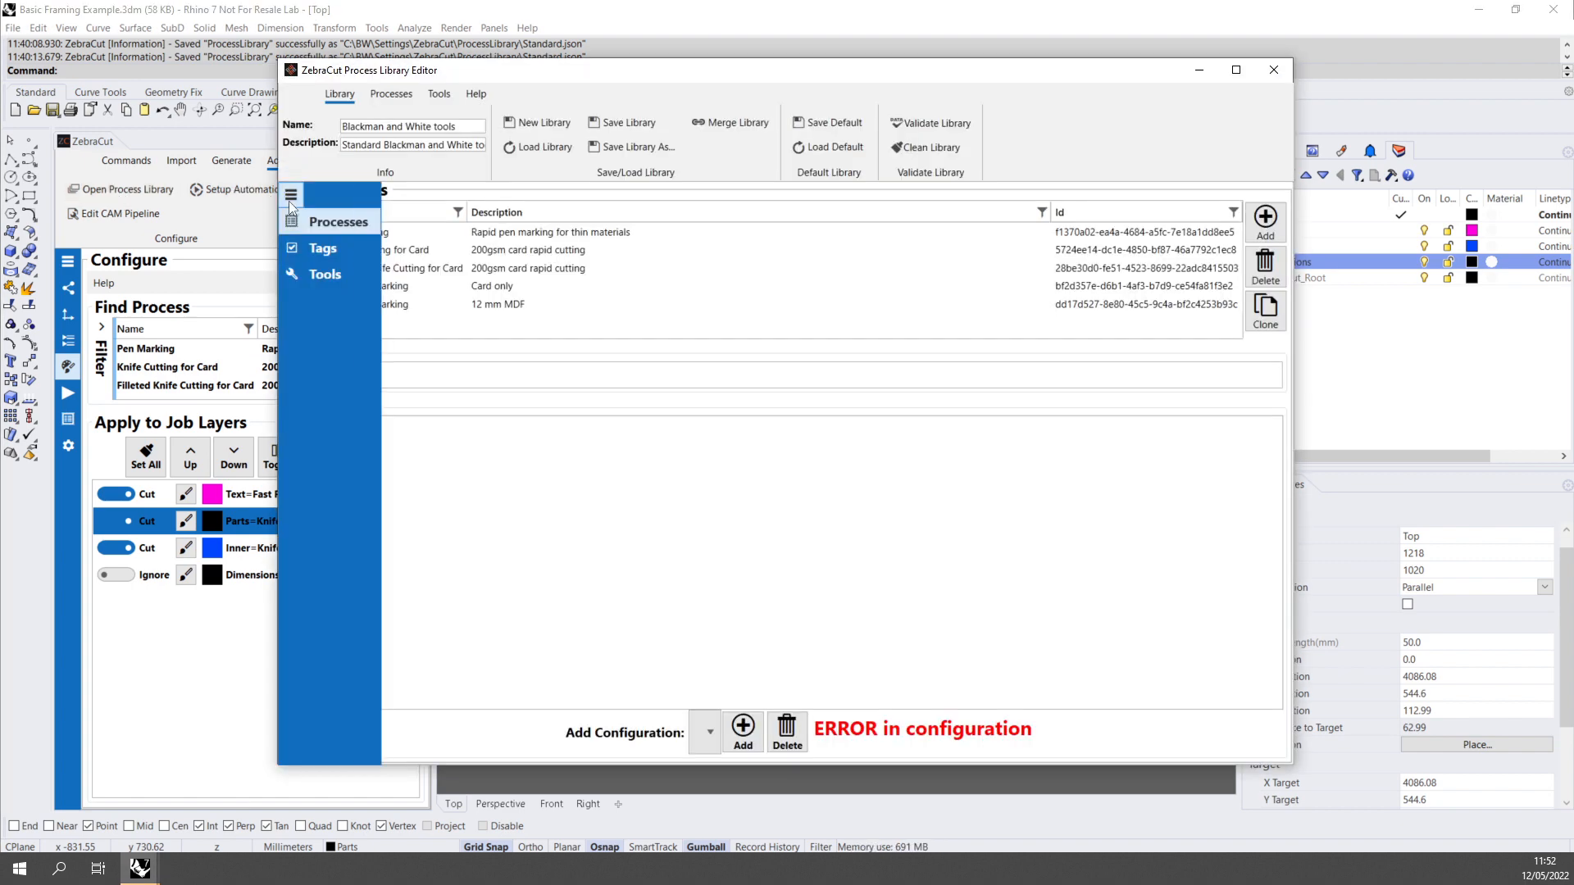
pyautogui.click(340, 249)
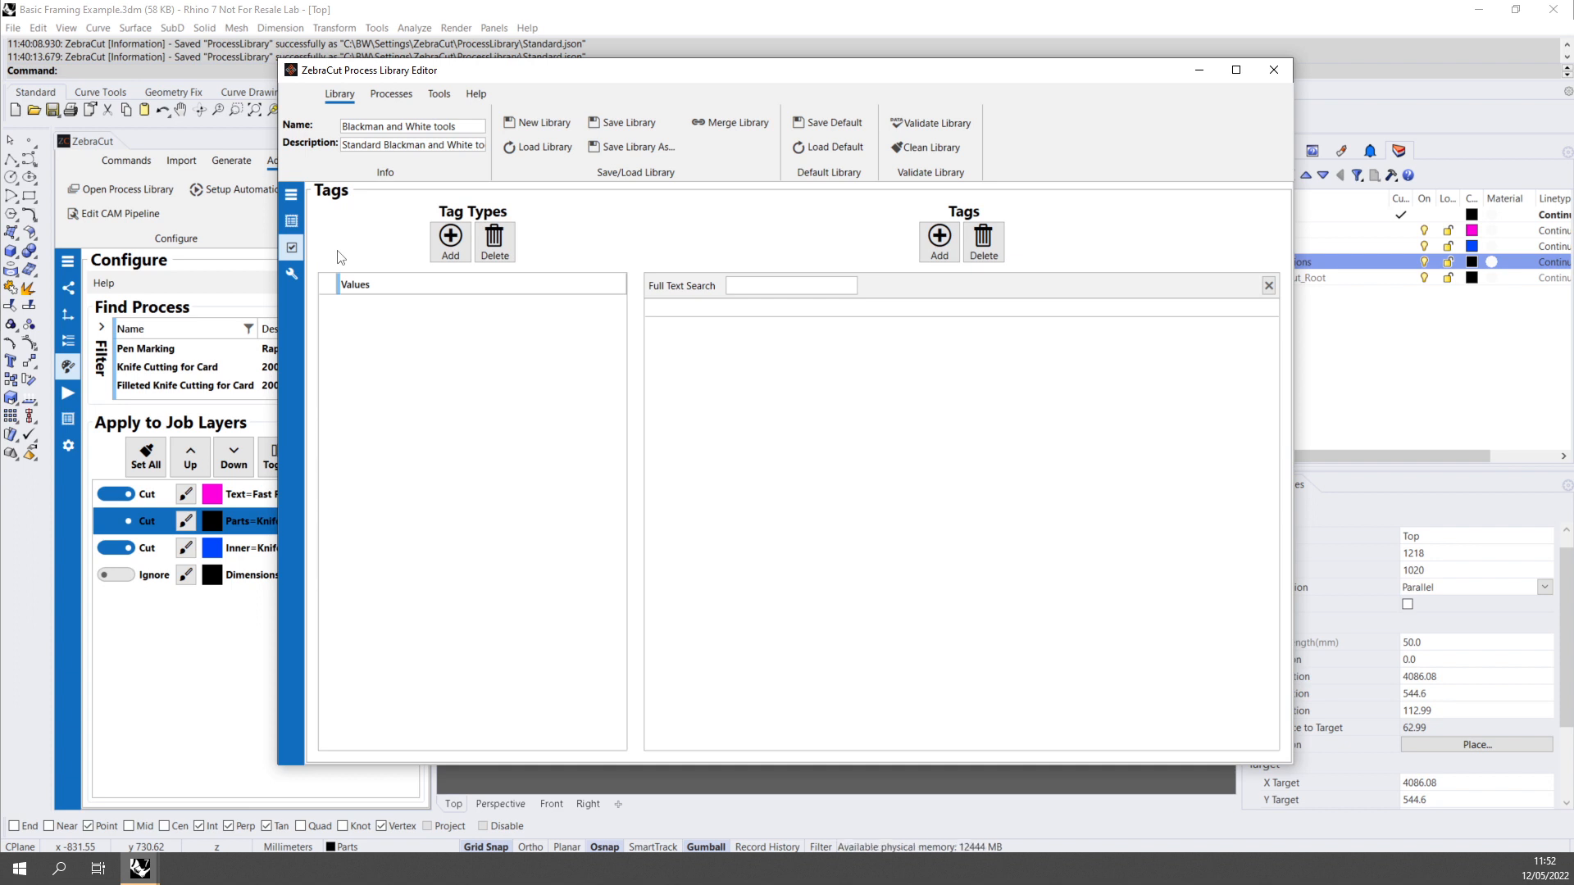
# Add a tag type named Material with the description Product Name.
pyautogui.click(452, 243)
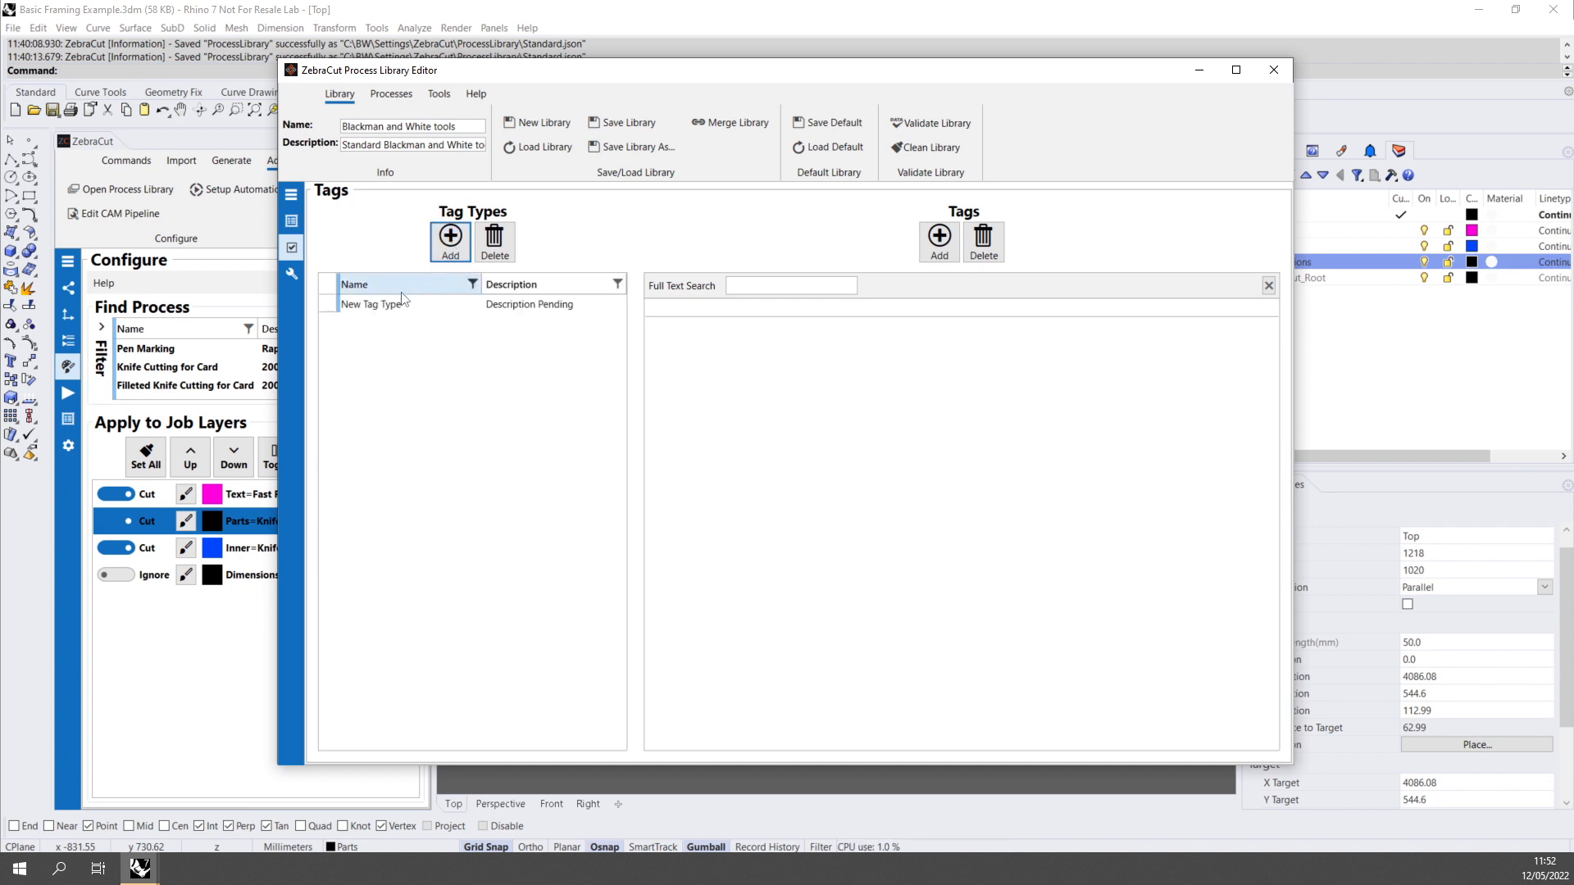
pyautogui.doubleClick(395, 308)
pyautogui.moveTo(405, 304); pyautogui.dragTo(171, 287)
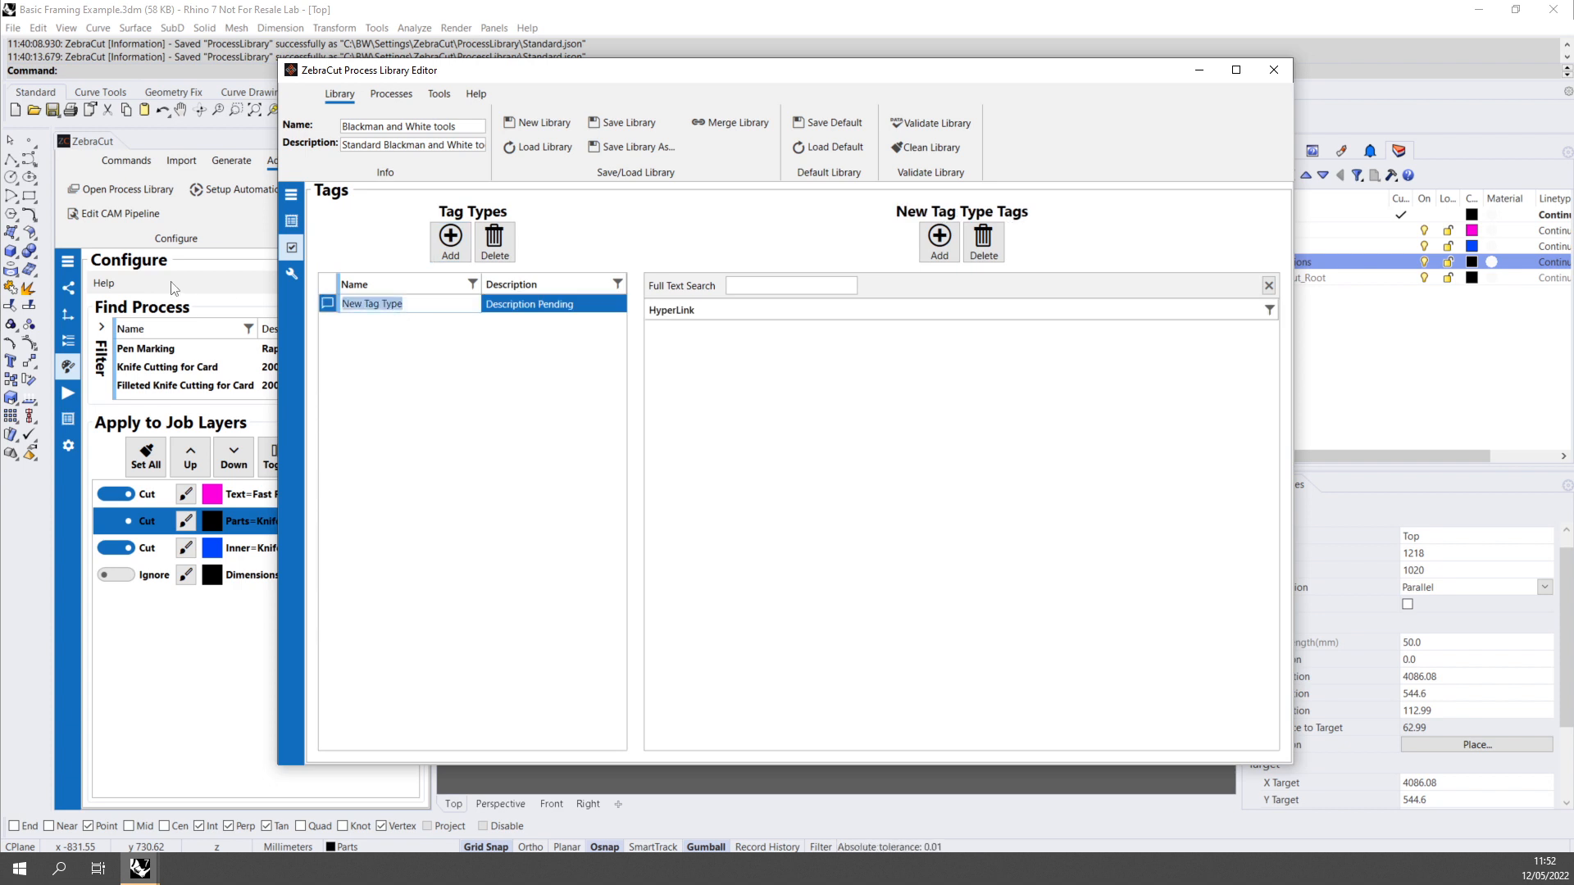
pyautogui.write('Material')
pyautogui.press('Return')
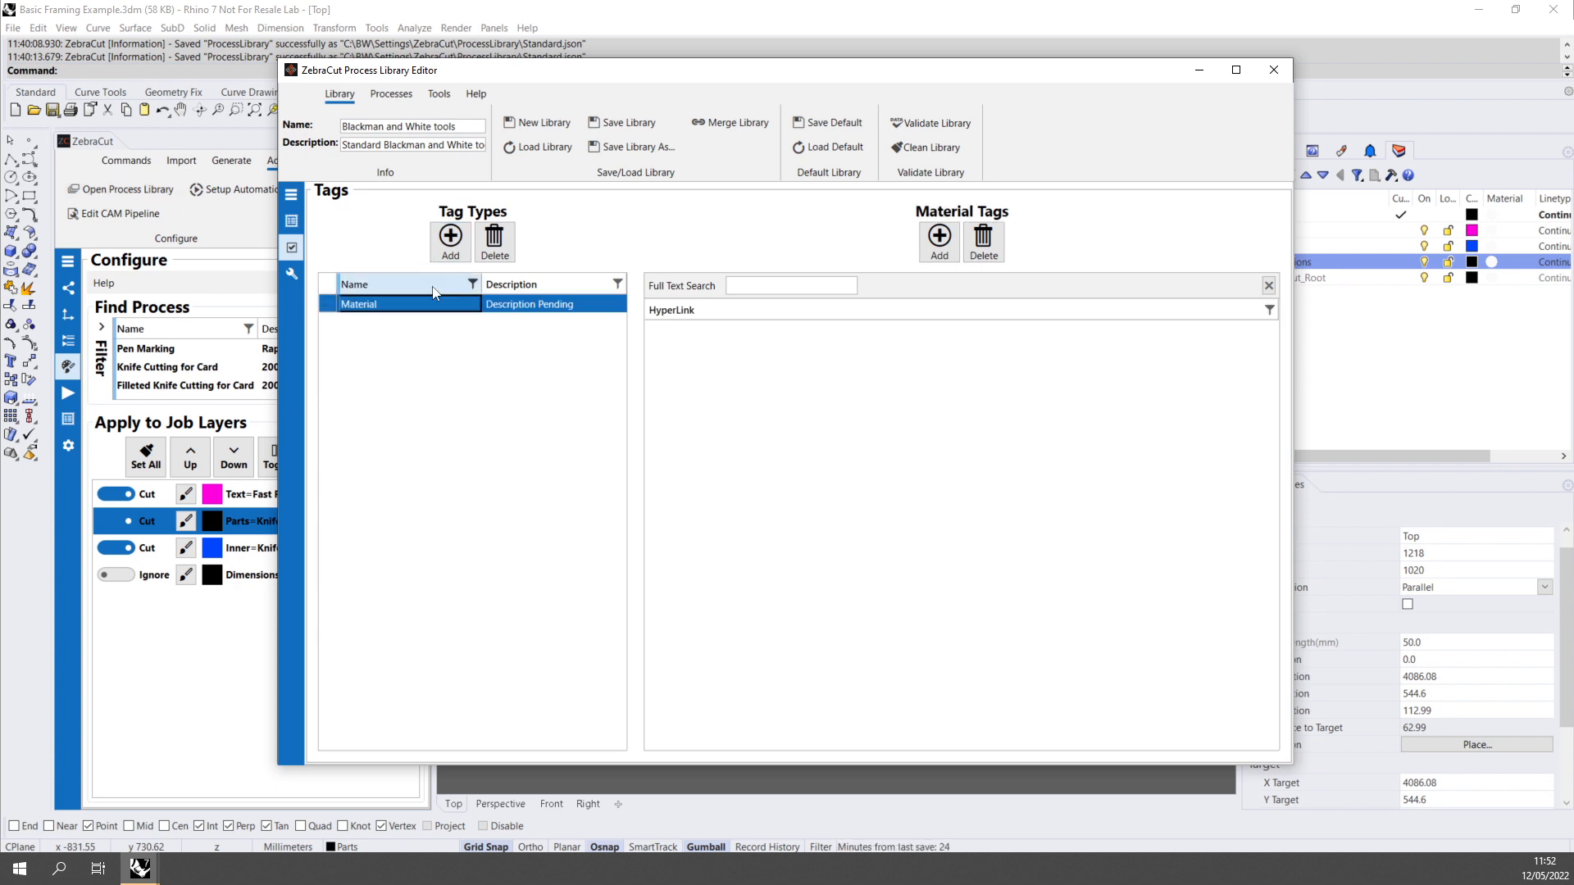
pyautogui.click(598, 305)
pyautogui.write('PO')
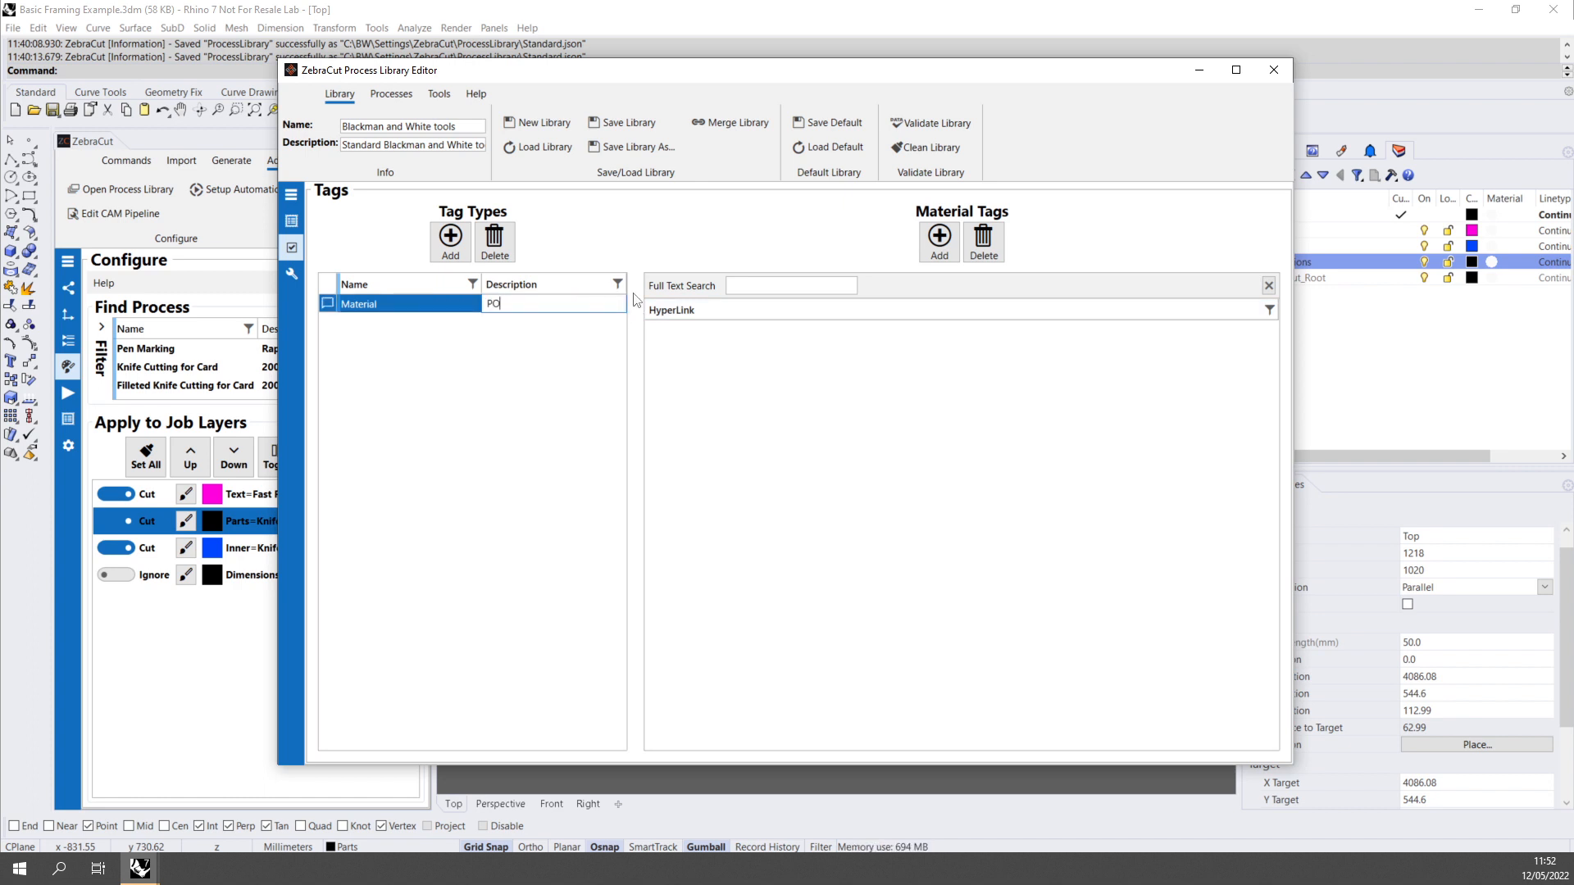
pyautogui.write('op')
pyautogui.write('uct Name')
pyautogui.press('Return')
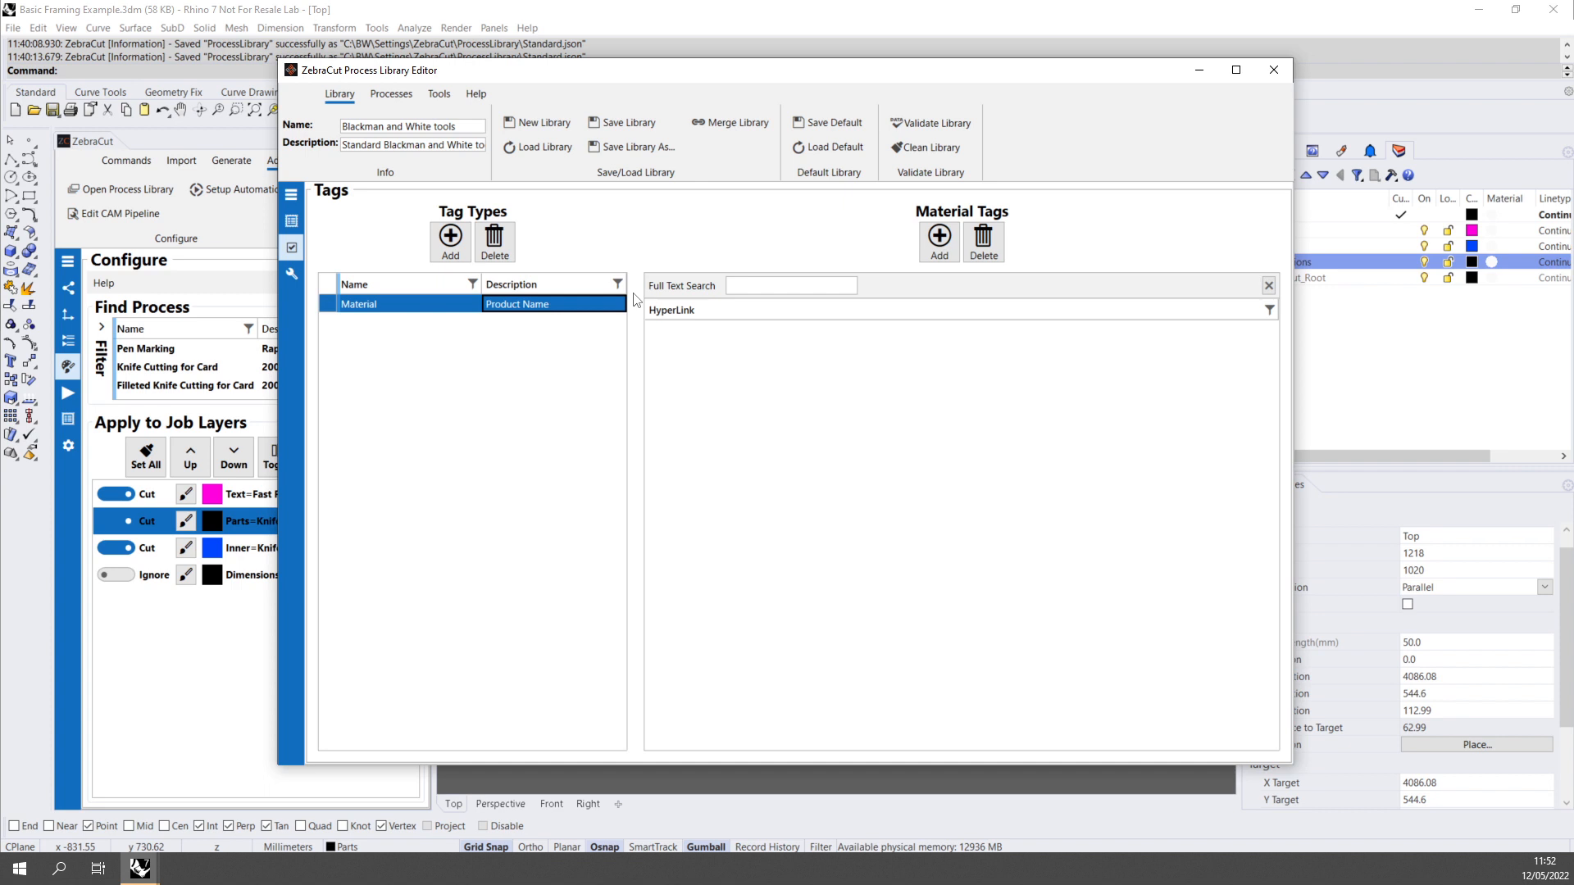
# Add three tags to the Material tag type and name them Card, Paper and MDF 12mm.
pyautogui.doubleClick(936, 251)
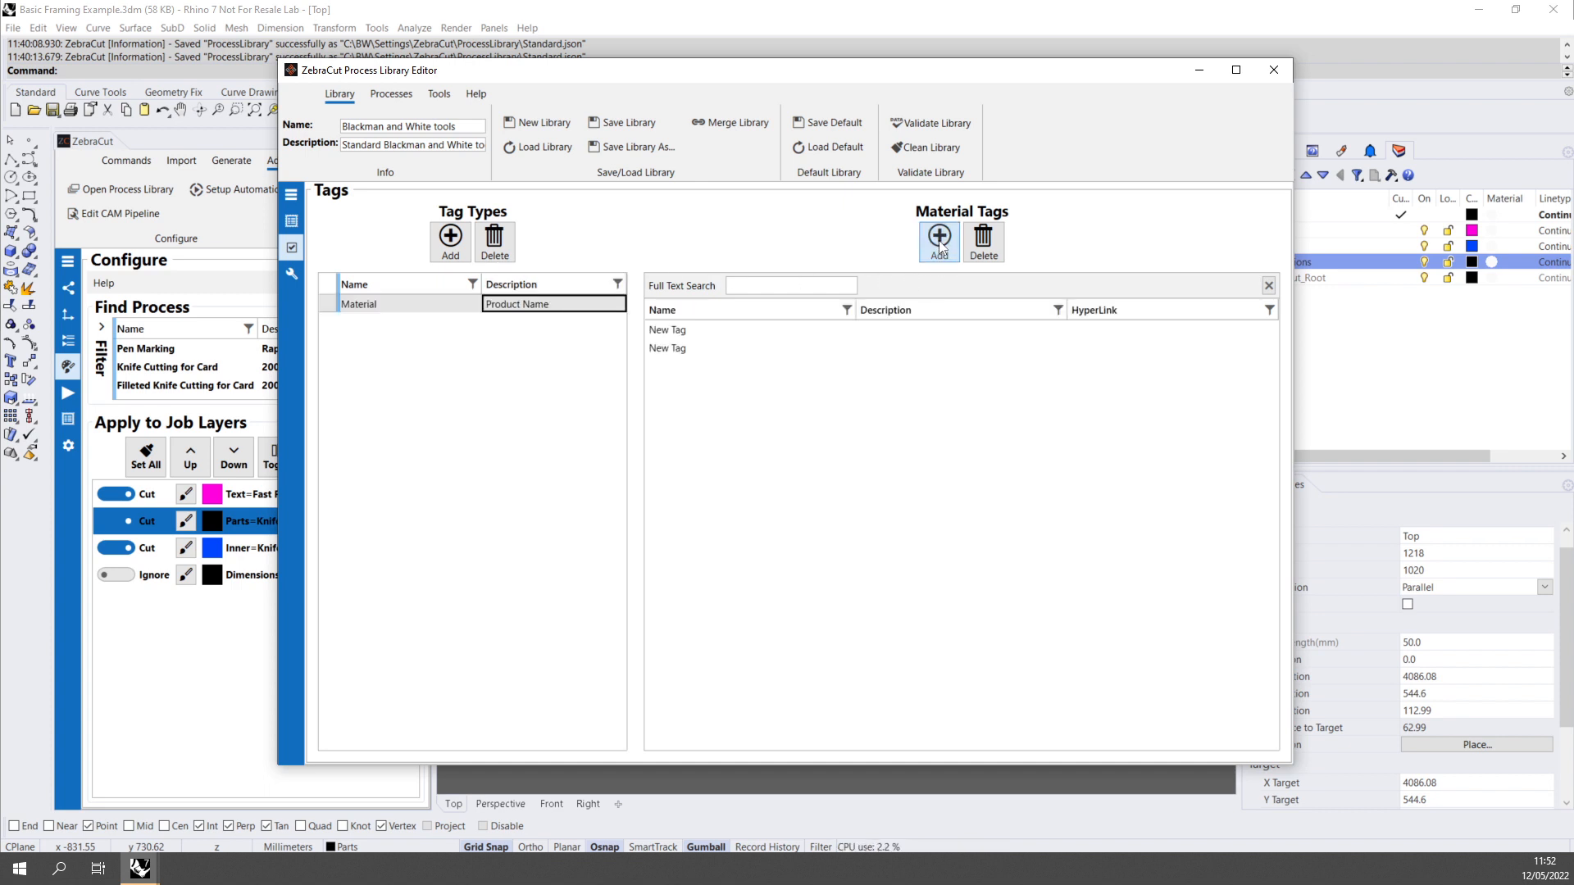
pyautogui.click(930, 250)
pyautogui.click(724, 331)
pyautogui.click(725, 329)
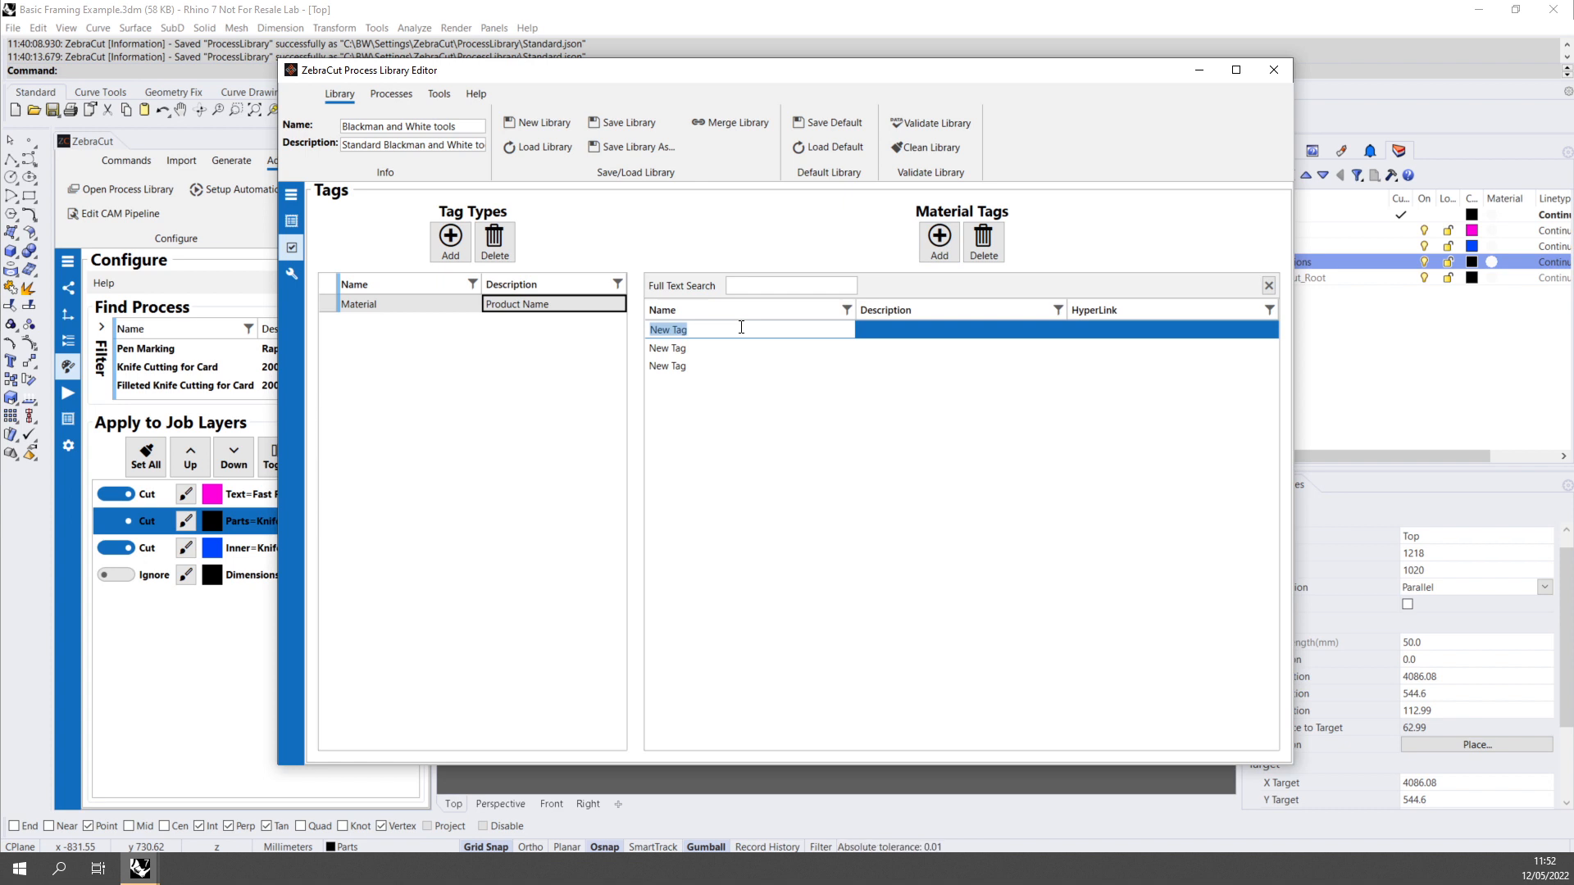
pyautogui.write('Card')
pyautogui.press('Return')
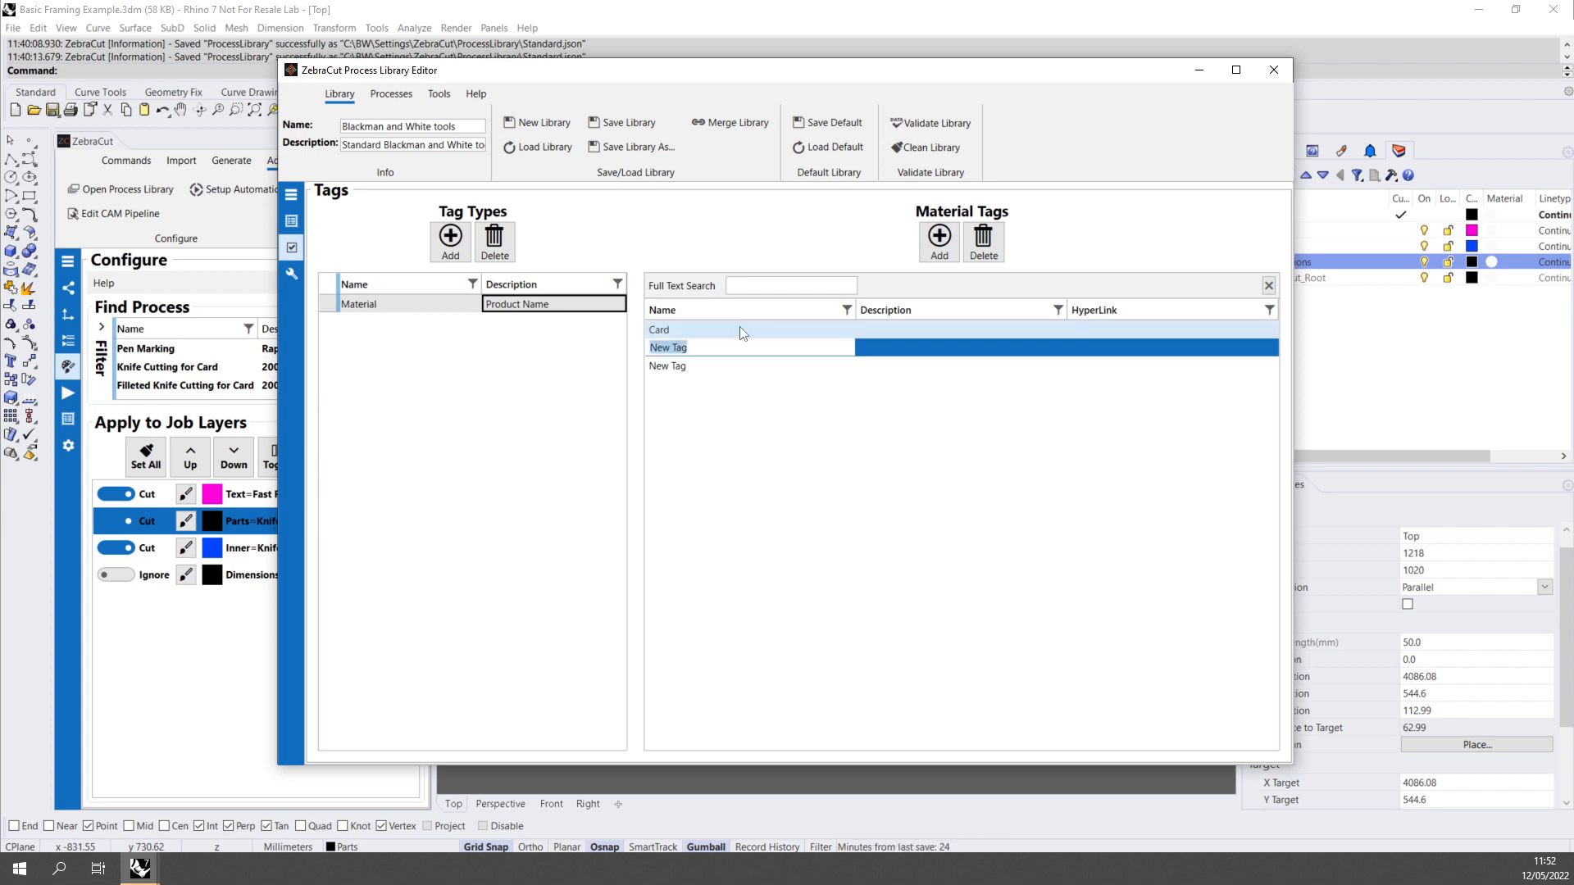
pyautogui.write('Paper')
pyautogui.press('Return')
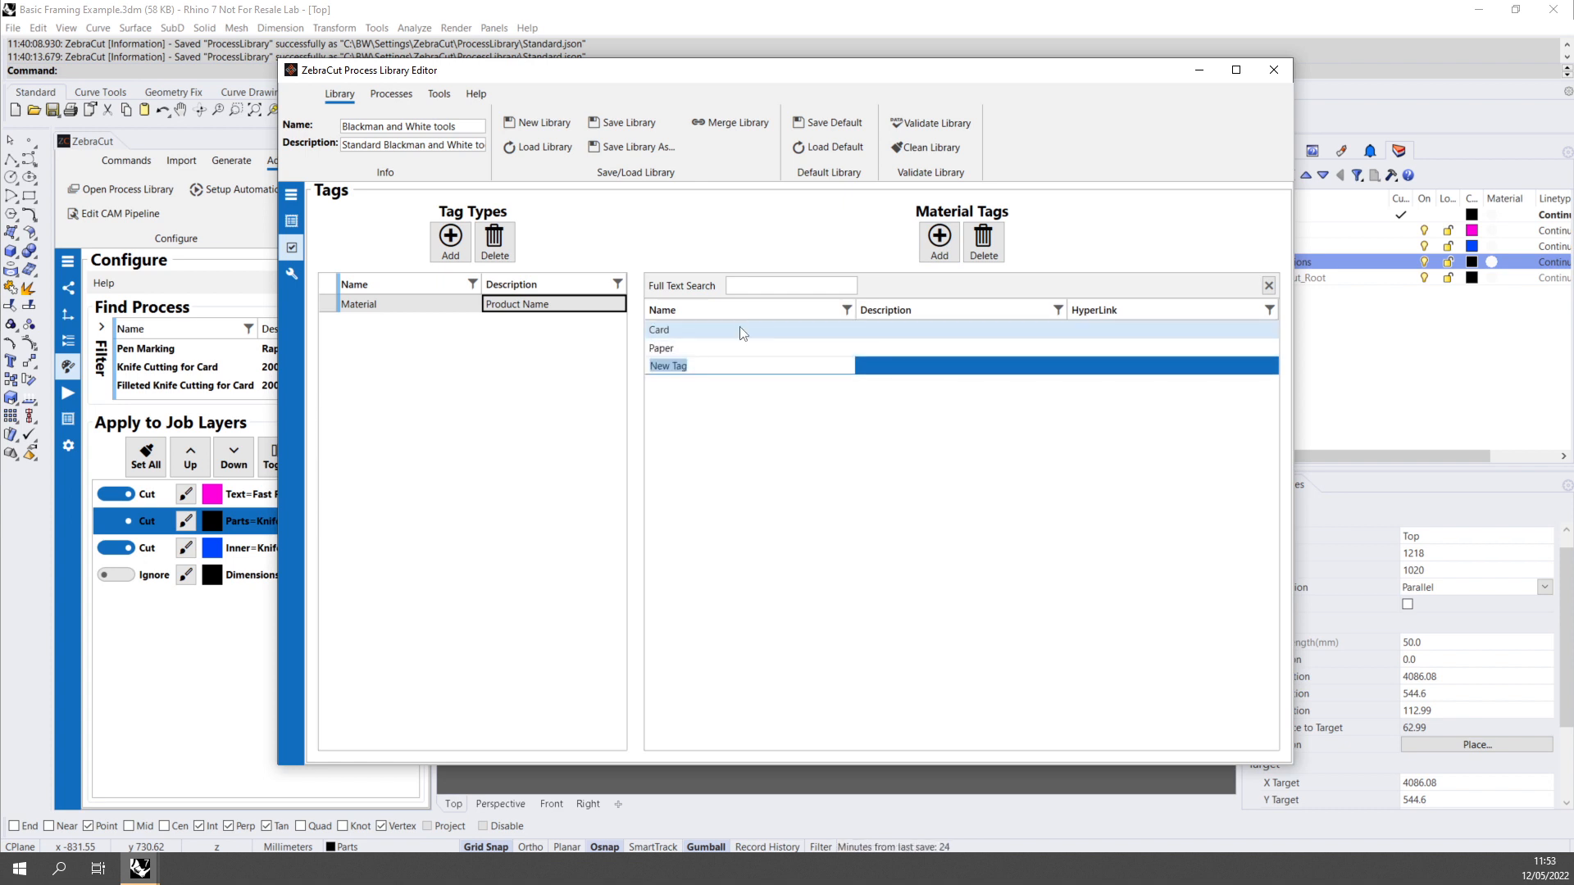
pyautogui.write('MDF 12mm')
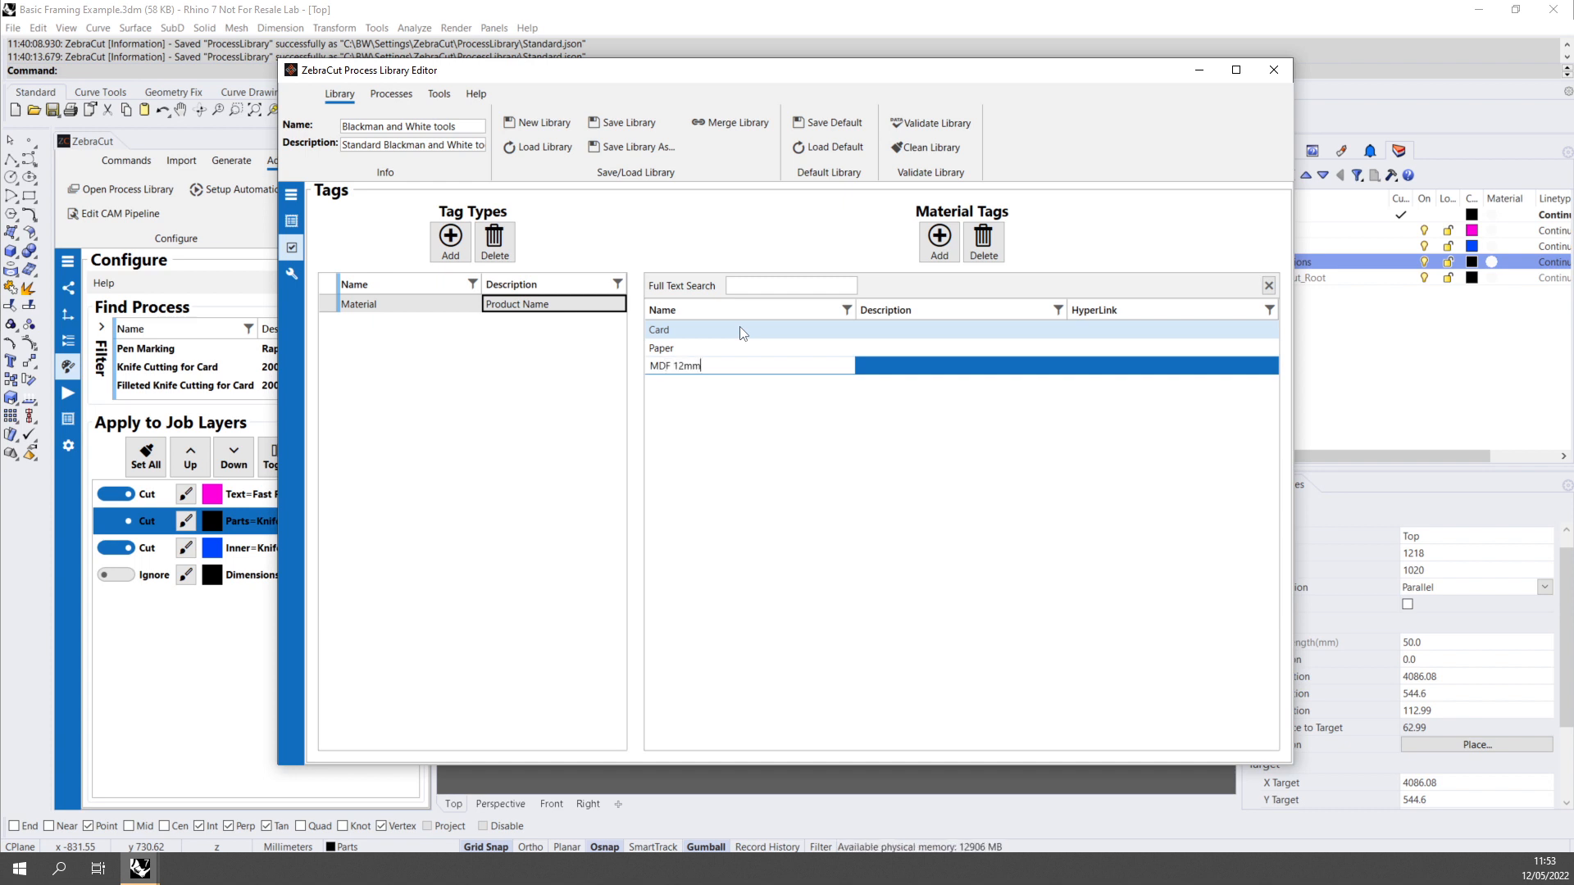
pyautogui.press('Return')
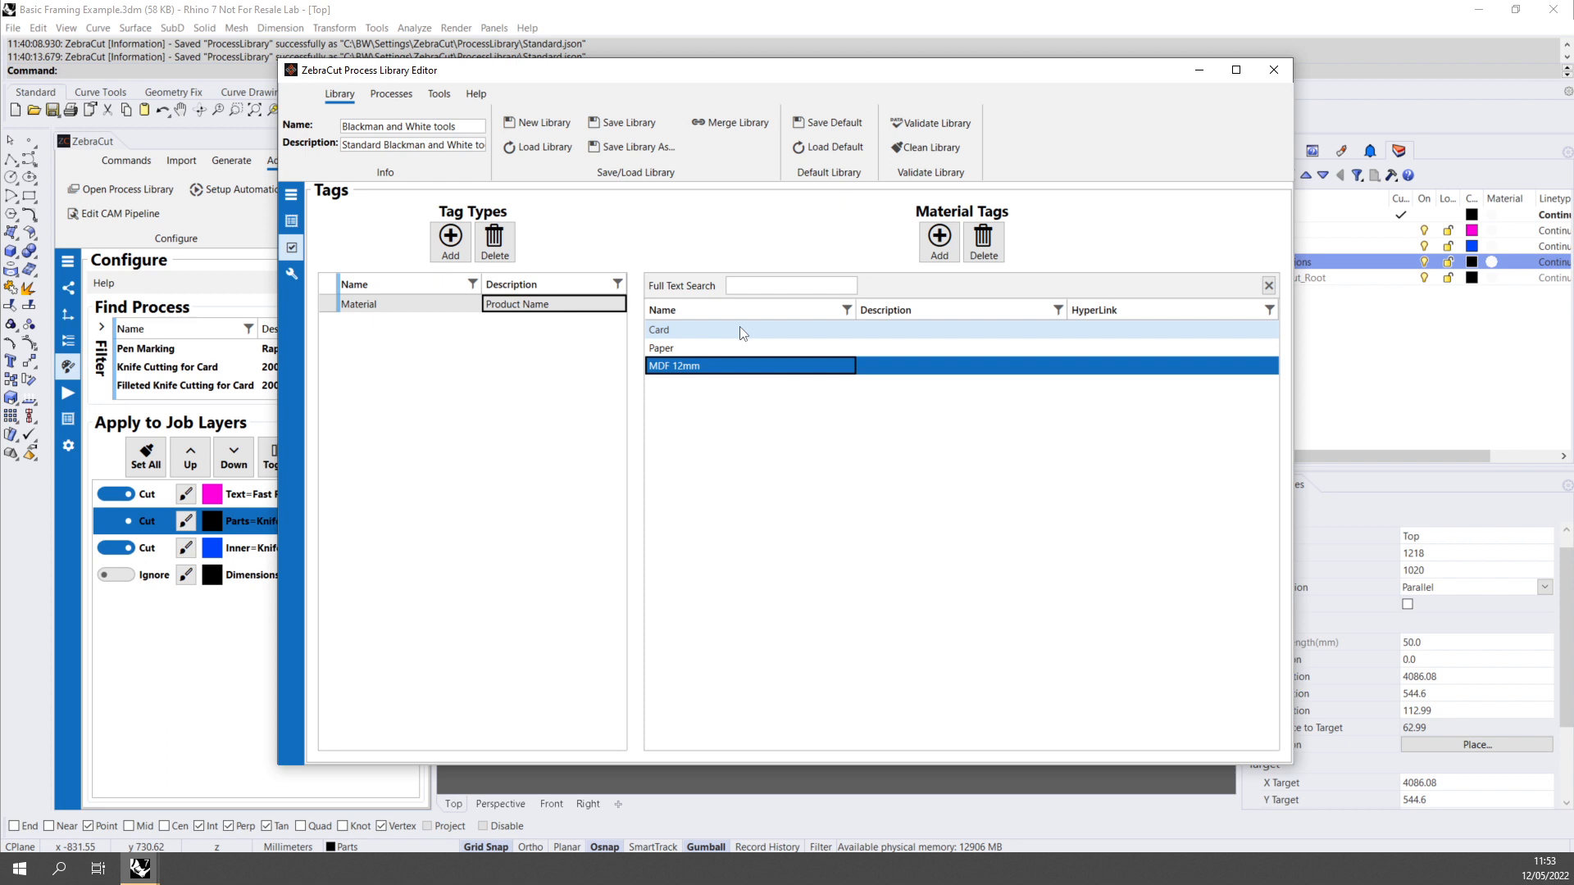
# Add a tag type named Customer with the description Customer Id.
pyautogui.click(449, 240)
pyautogui.click(501, 322)
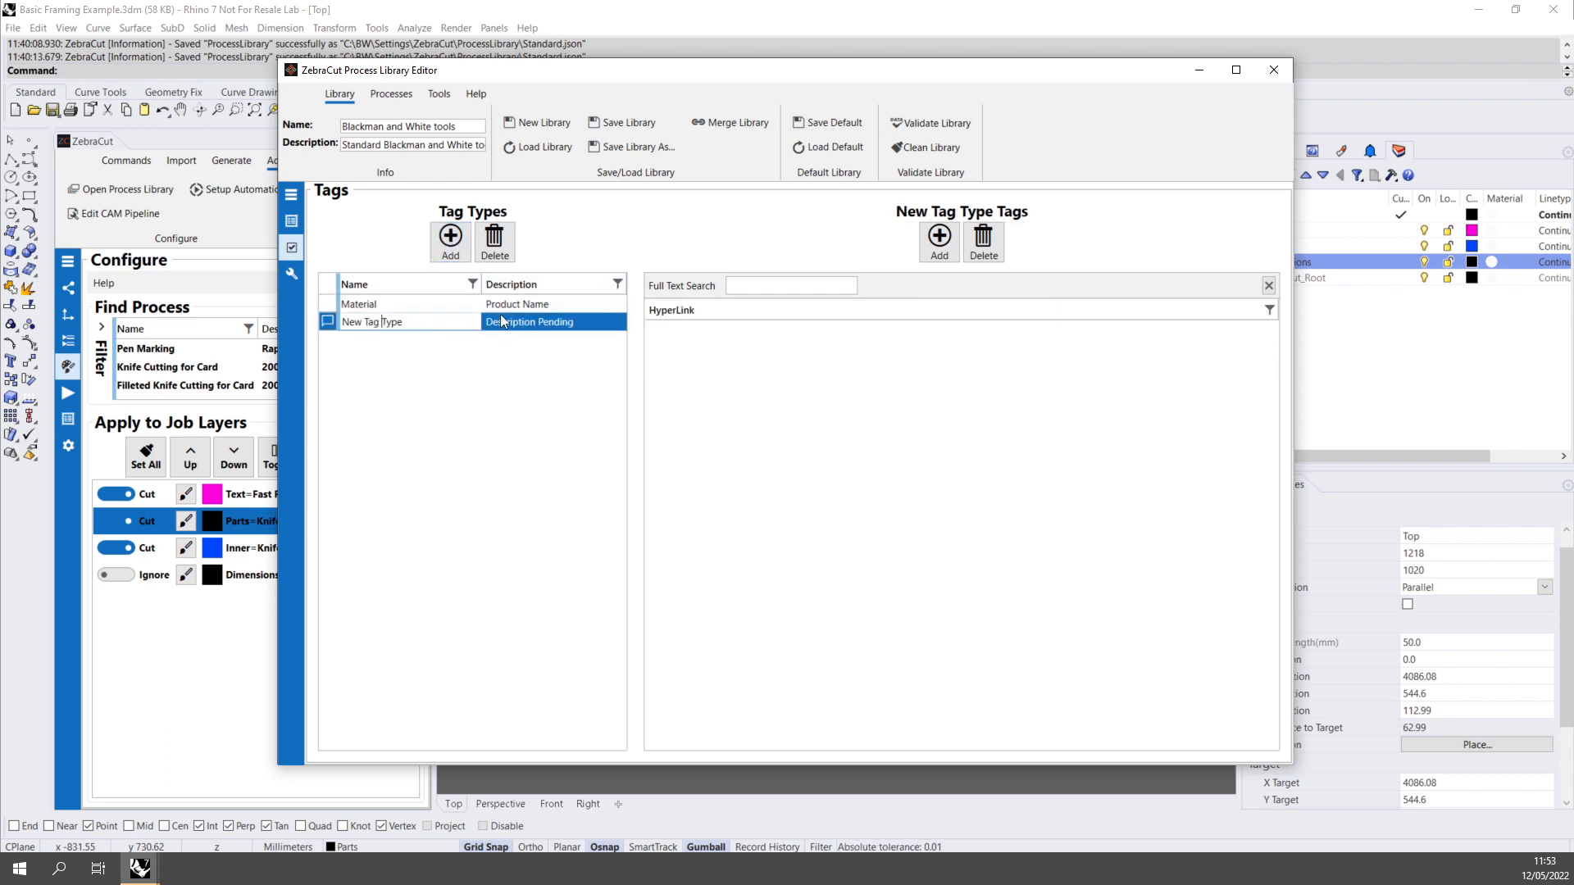
pyautogui.hotkey('ctrl', 'a')
pyautogui.write('Customer')
pyautogui.click(605, 322)
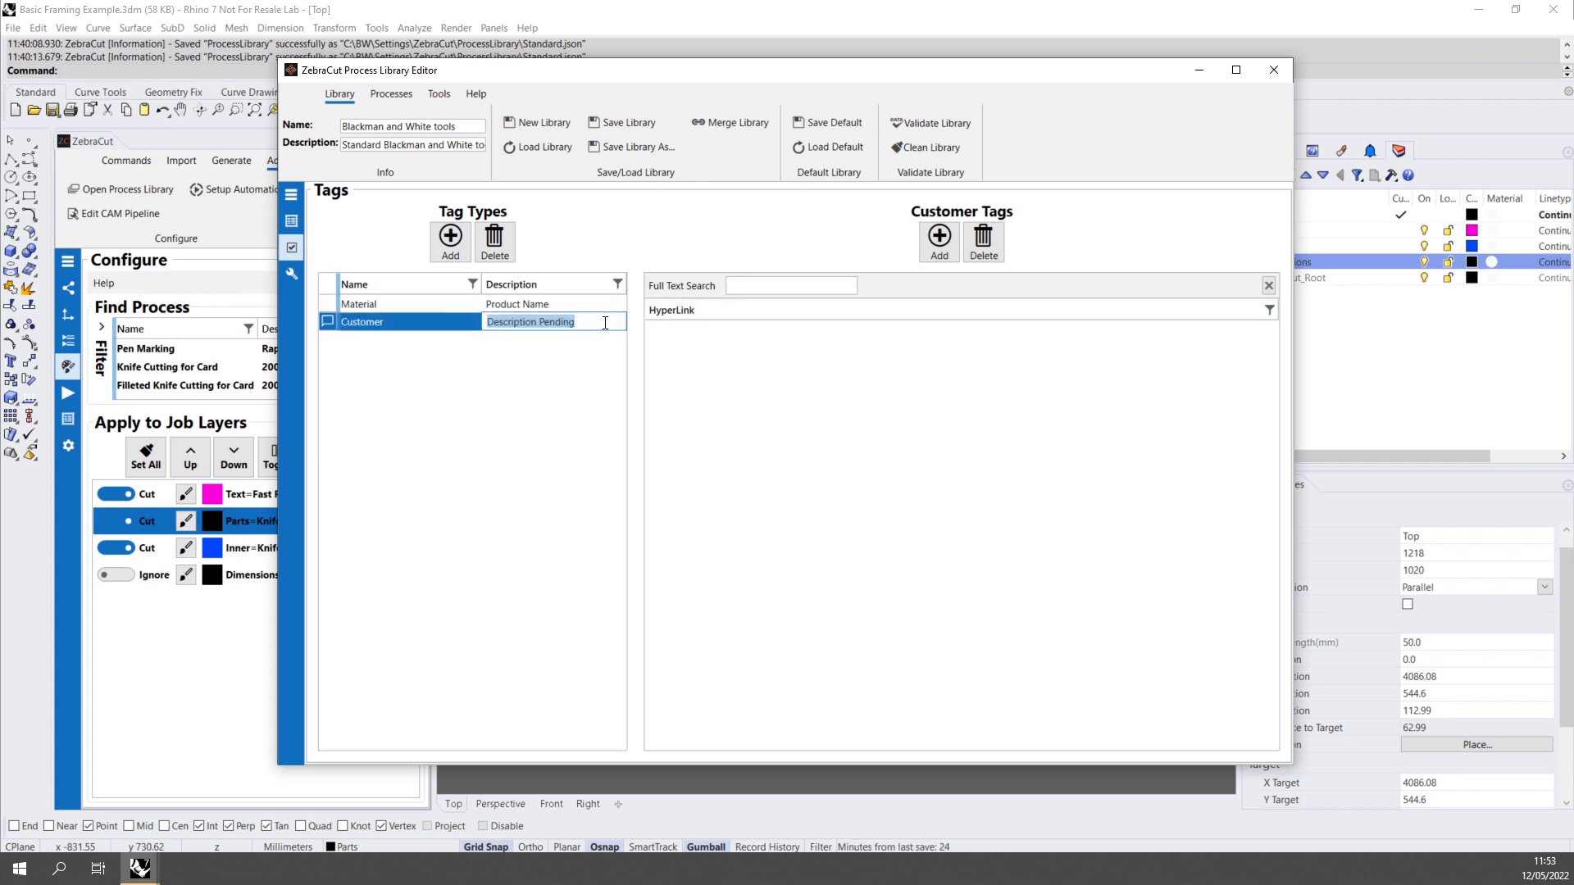
pyautogui.write('Customer Id')
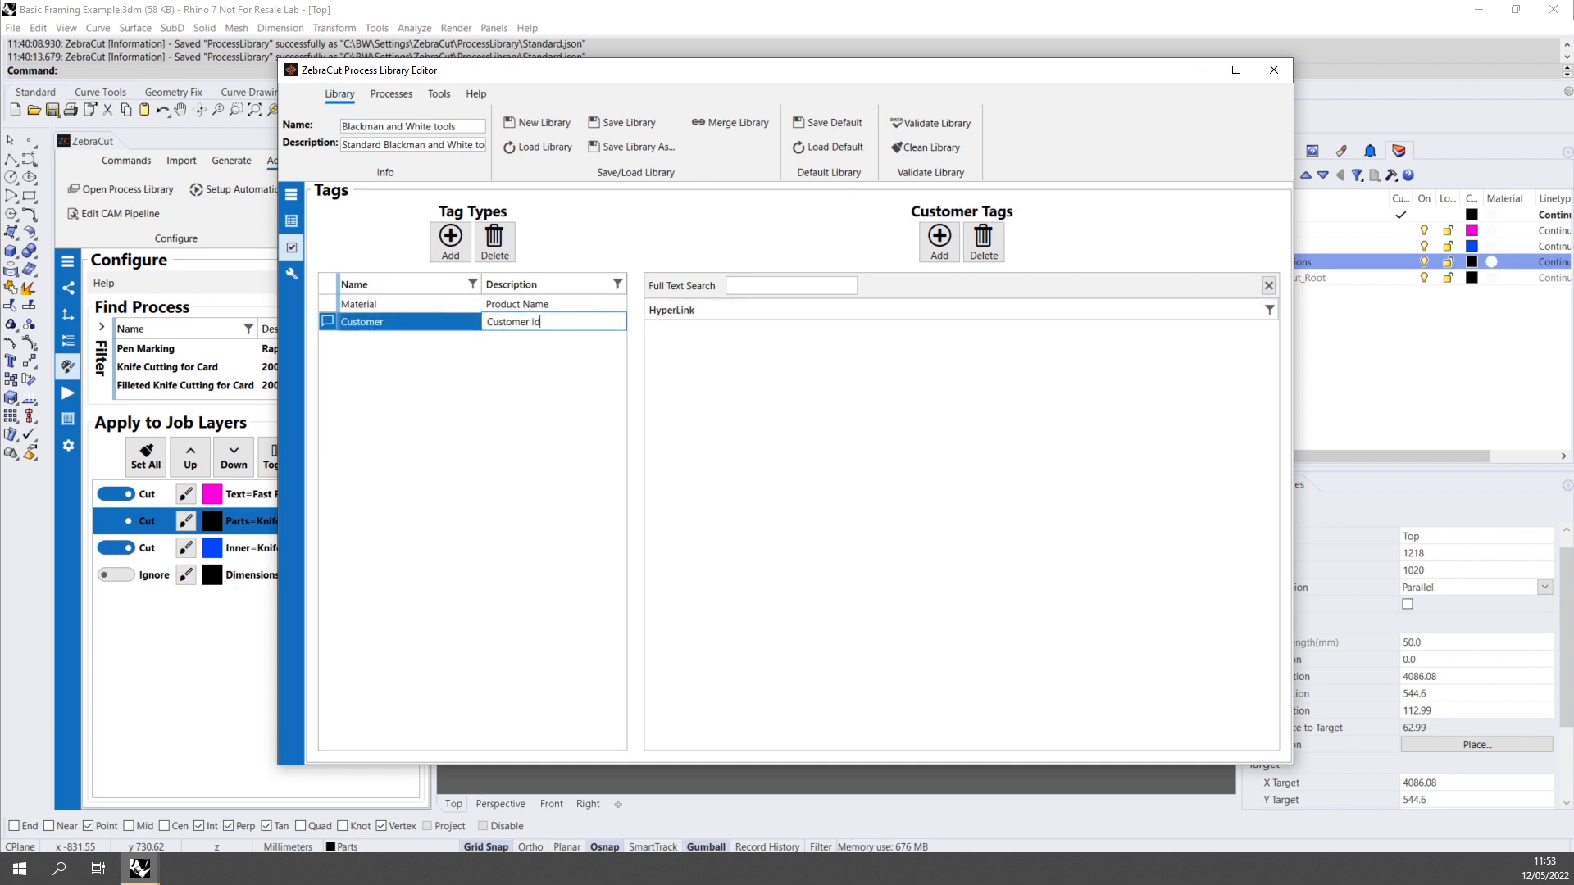
pyautogui.press('Return')
# Add a tag type named Approval with the description Yes/ No.
pyautogui.click(449, 236)
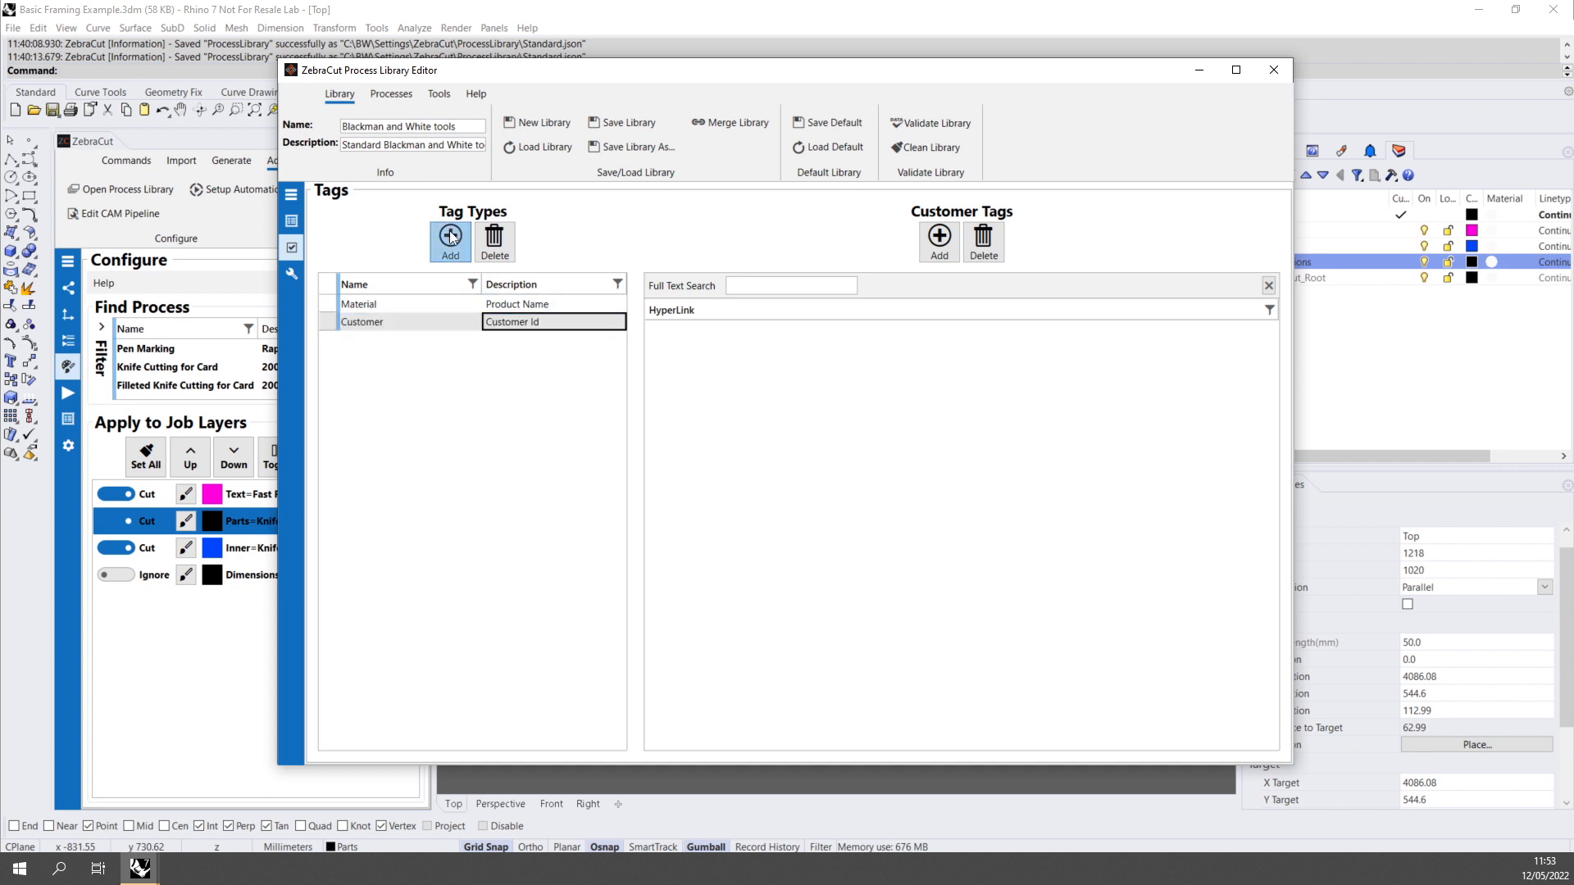
pyautogui.click(410, 340)
pyautogui.write('A')
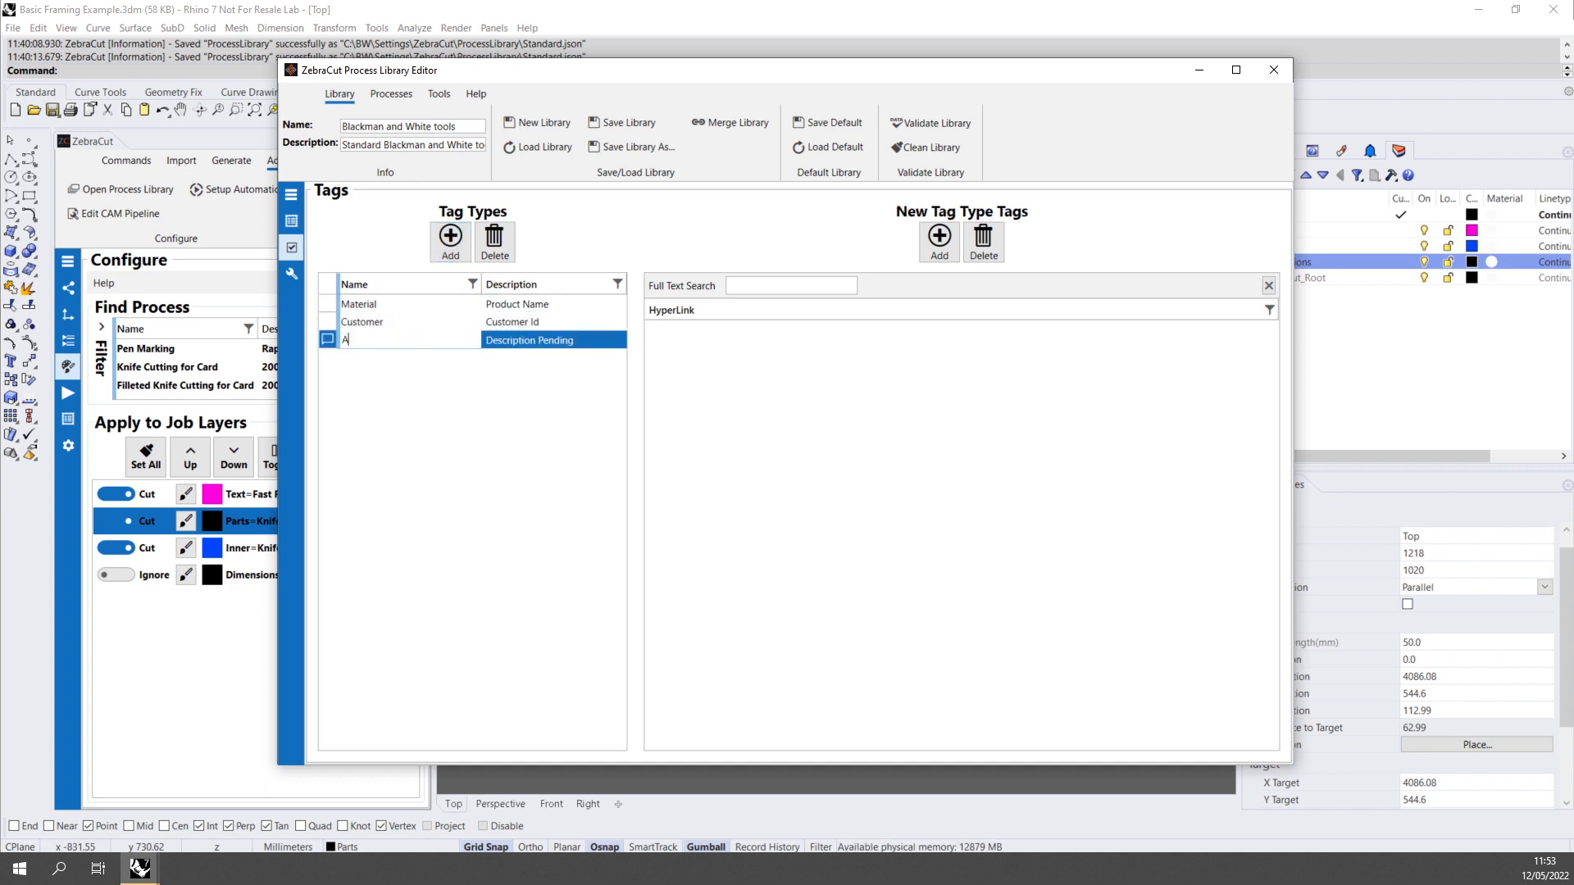
pyautogui.write('pproval')
pyautogui.press('Return')
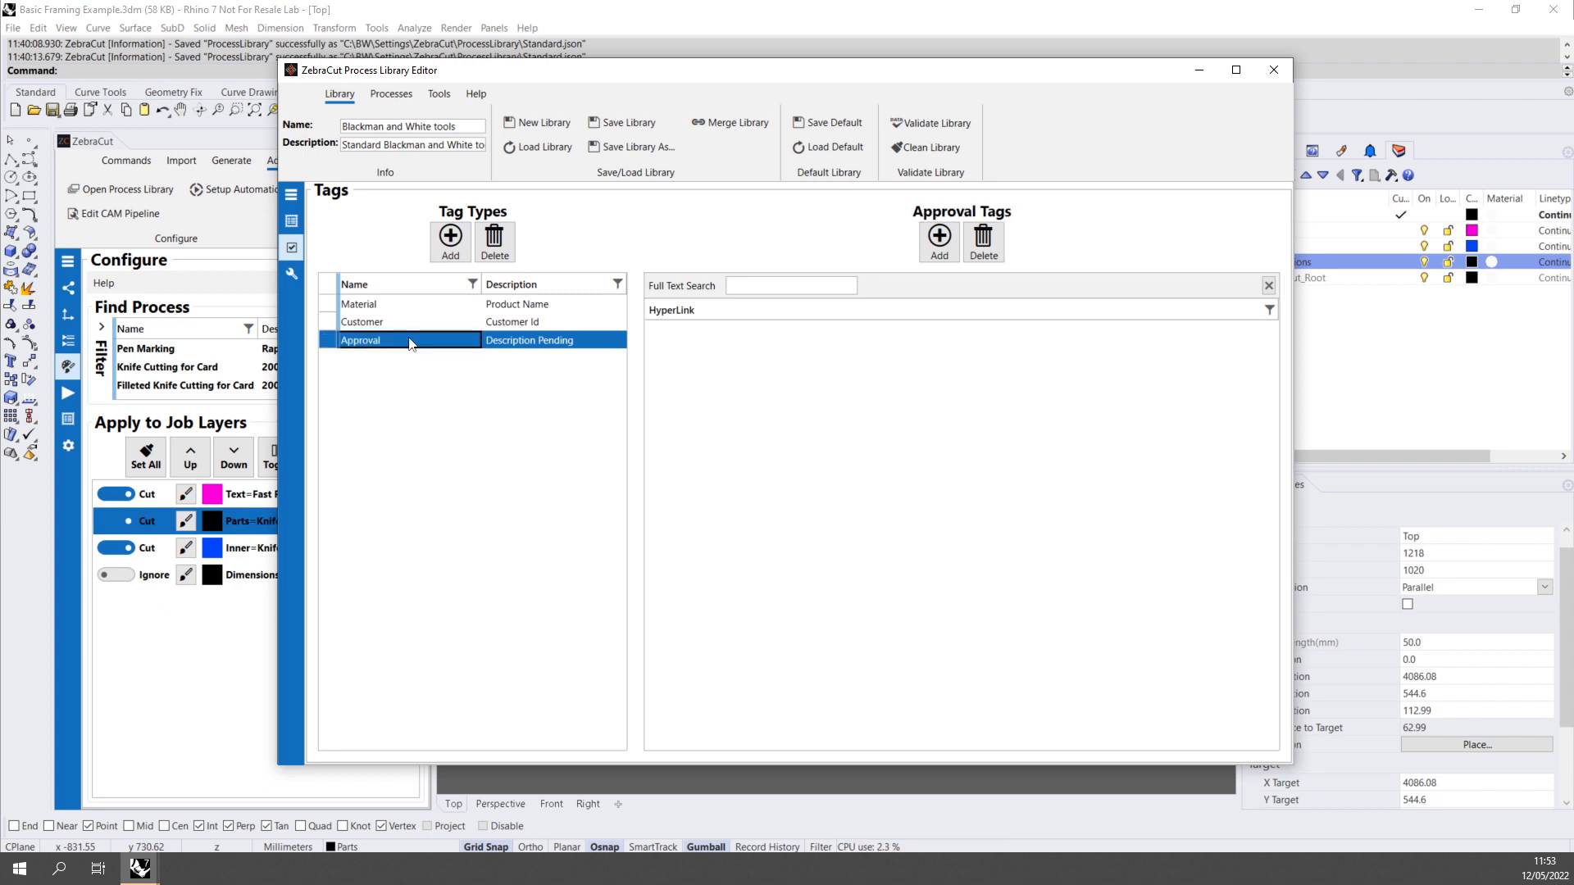
pyautogui.click(519, 340)
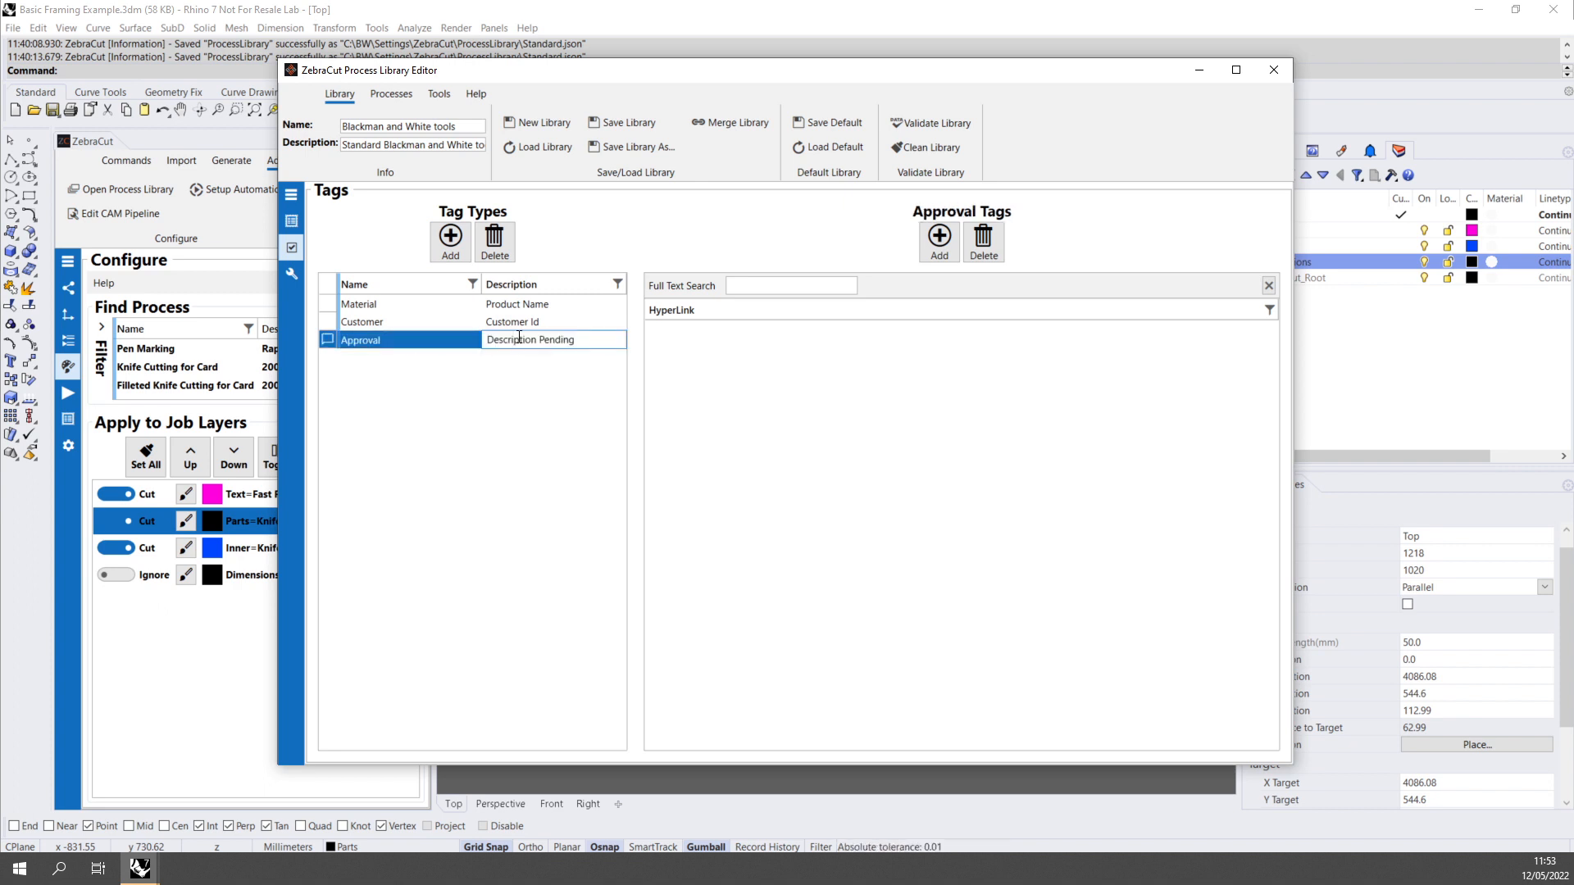
pyautogui.tripleClick(519, 338)
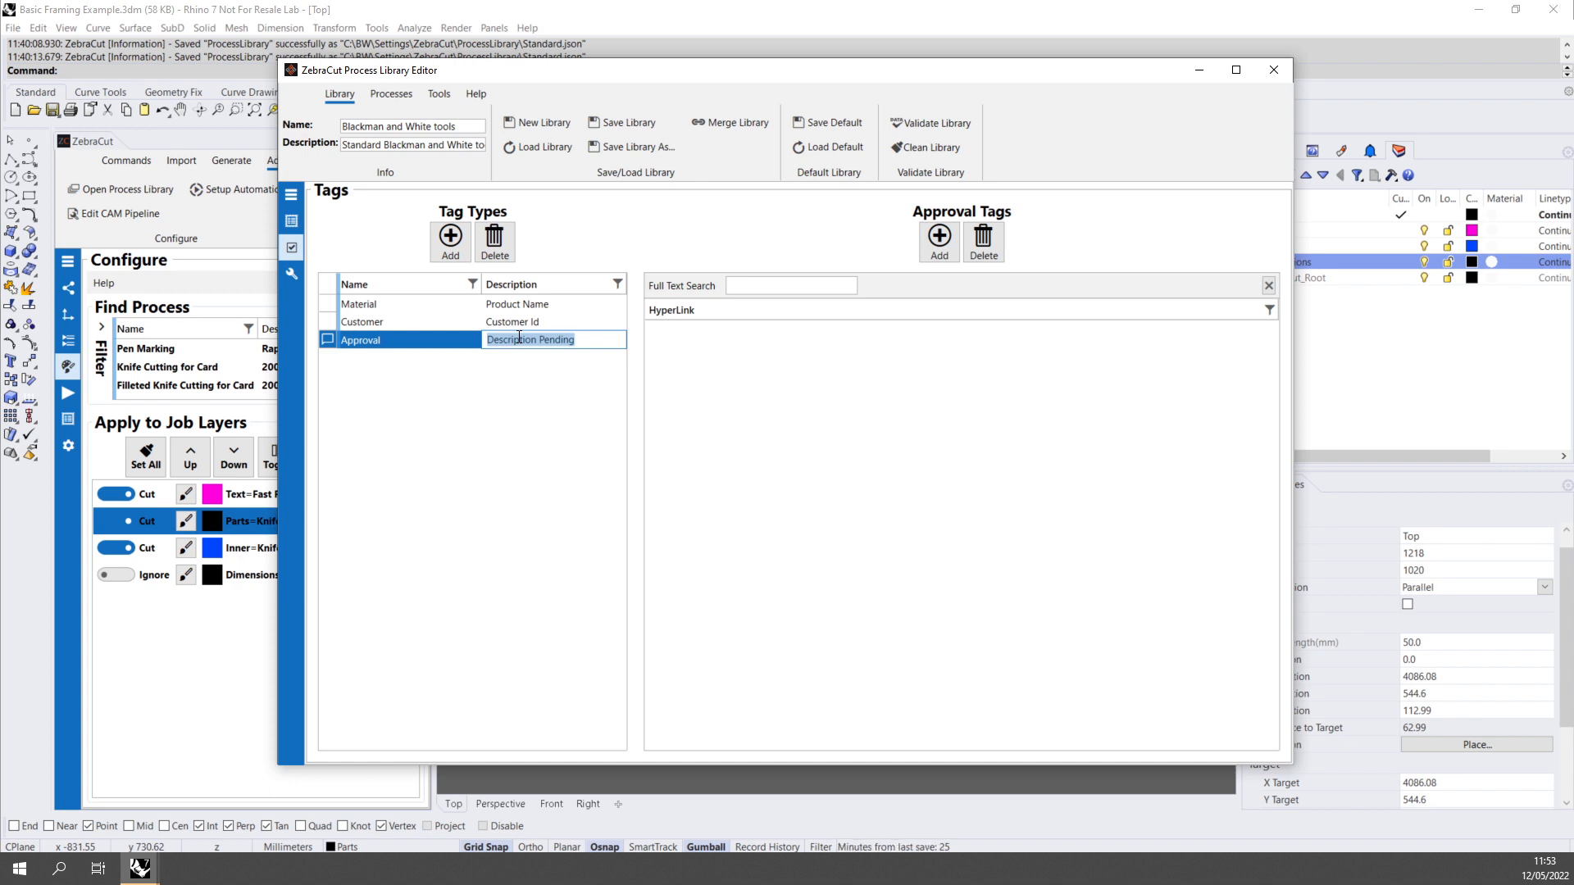
pyautogui.write('Yes/ No')
pyautogui.press('Return')
# Add three tags to the Approval tag type and name them Approved, Under Trial and Proposed.
pyautogui.click(940, 242)
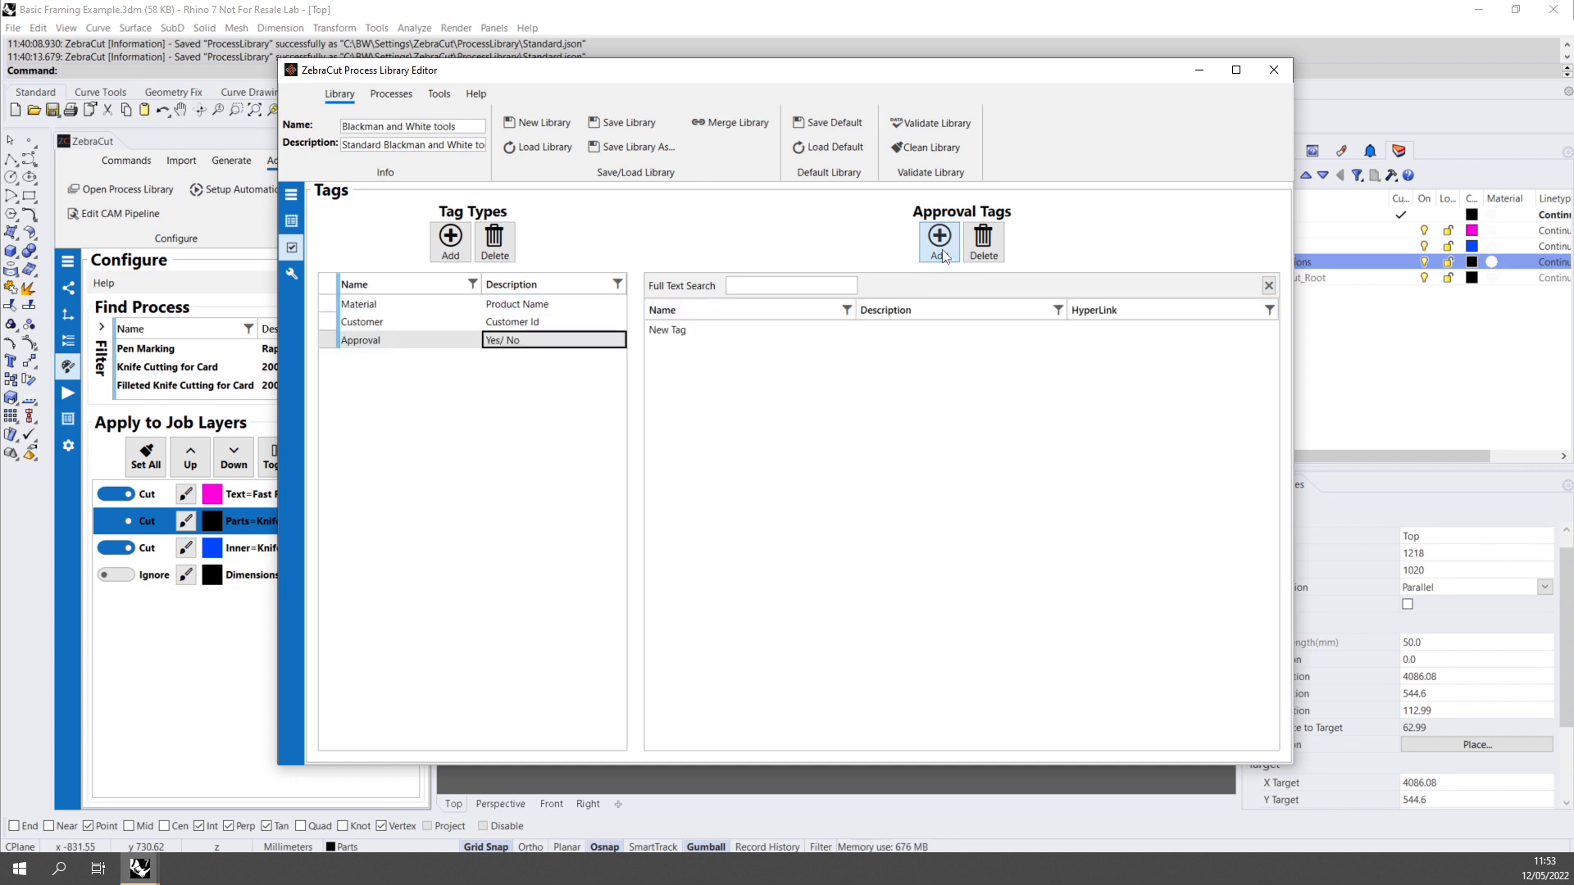
pyautogui.click(941, 250)
pyautogui.click(725, 332)
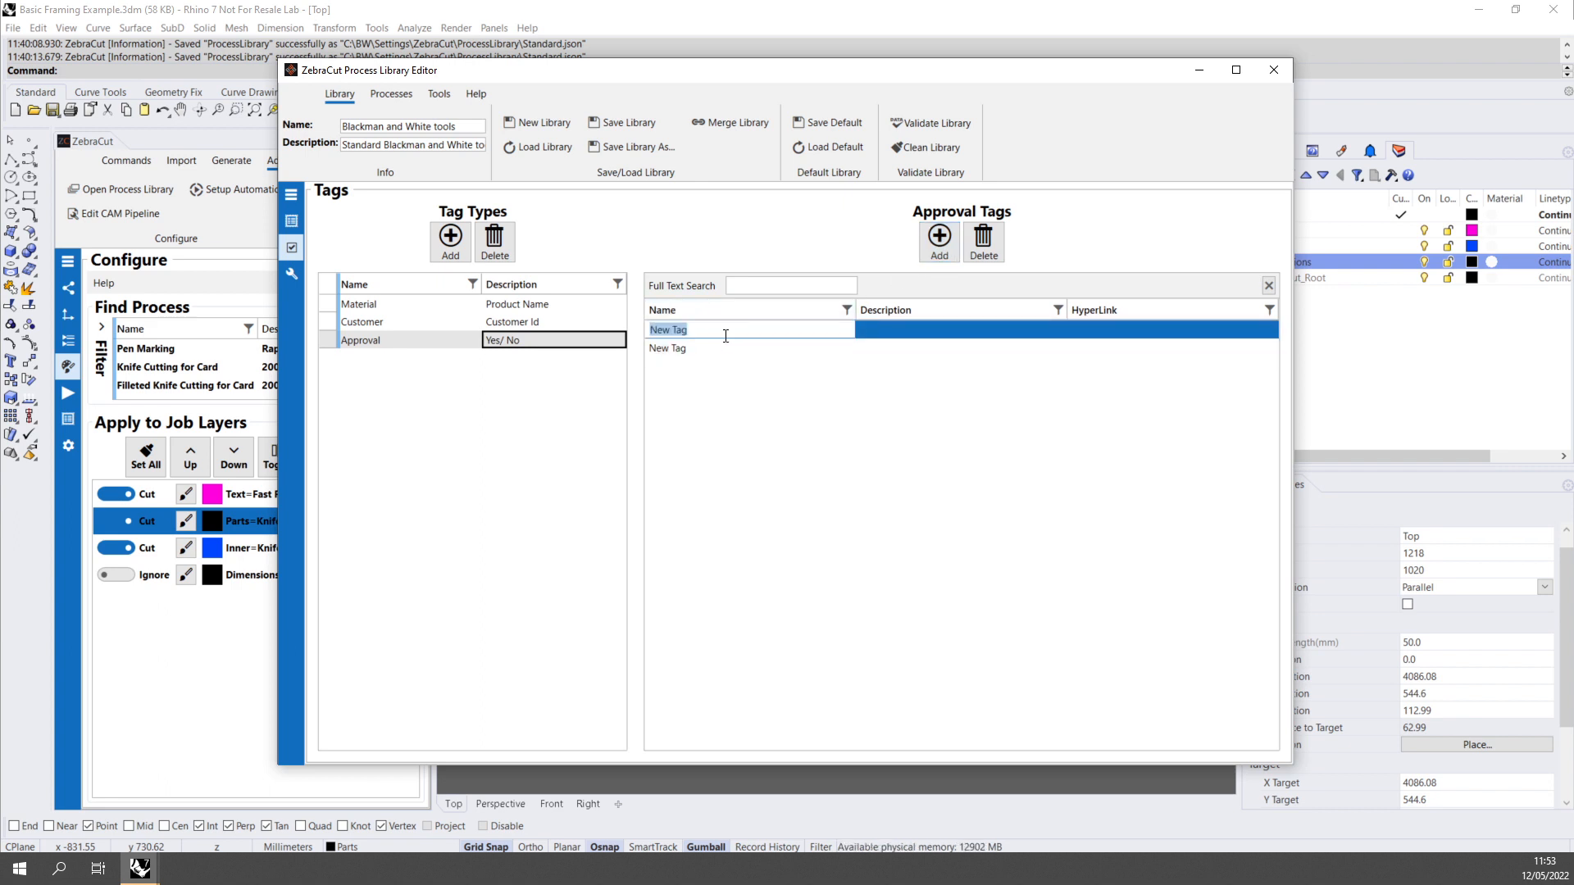
pyautogui.write('Approved')
pyautogui.click(727, 346)
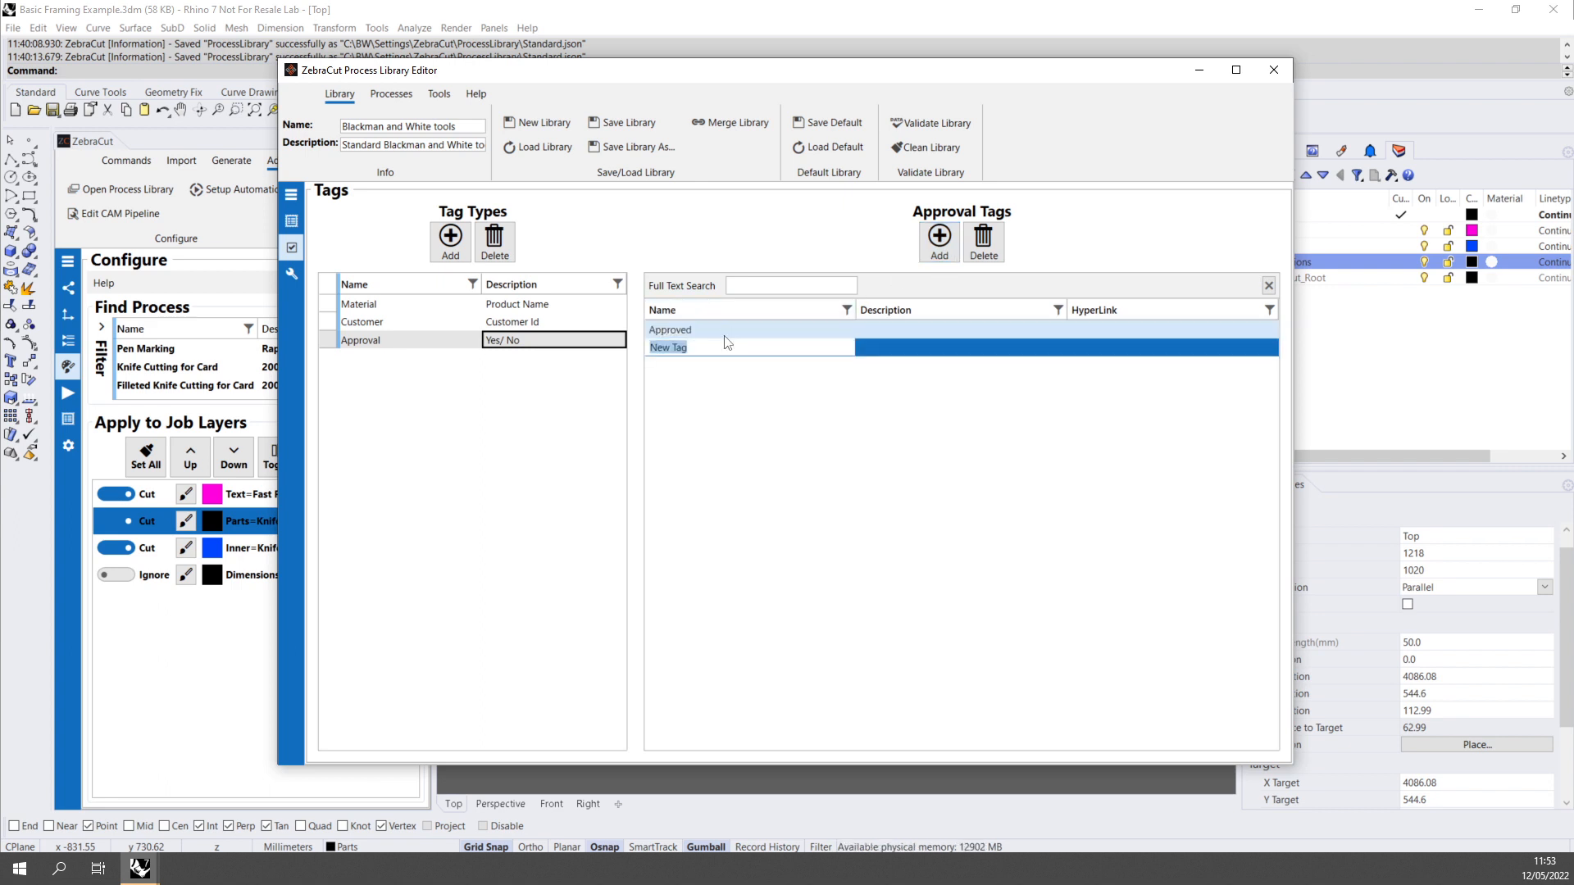
pyautogui.write('Under')
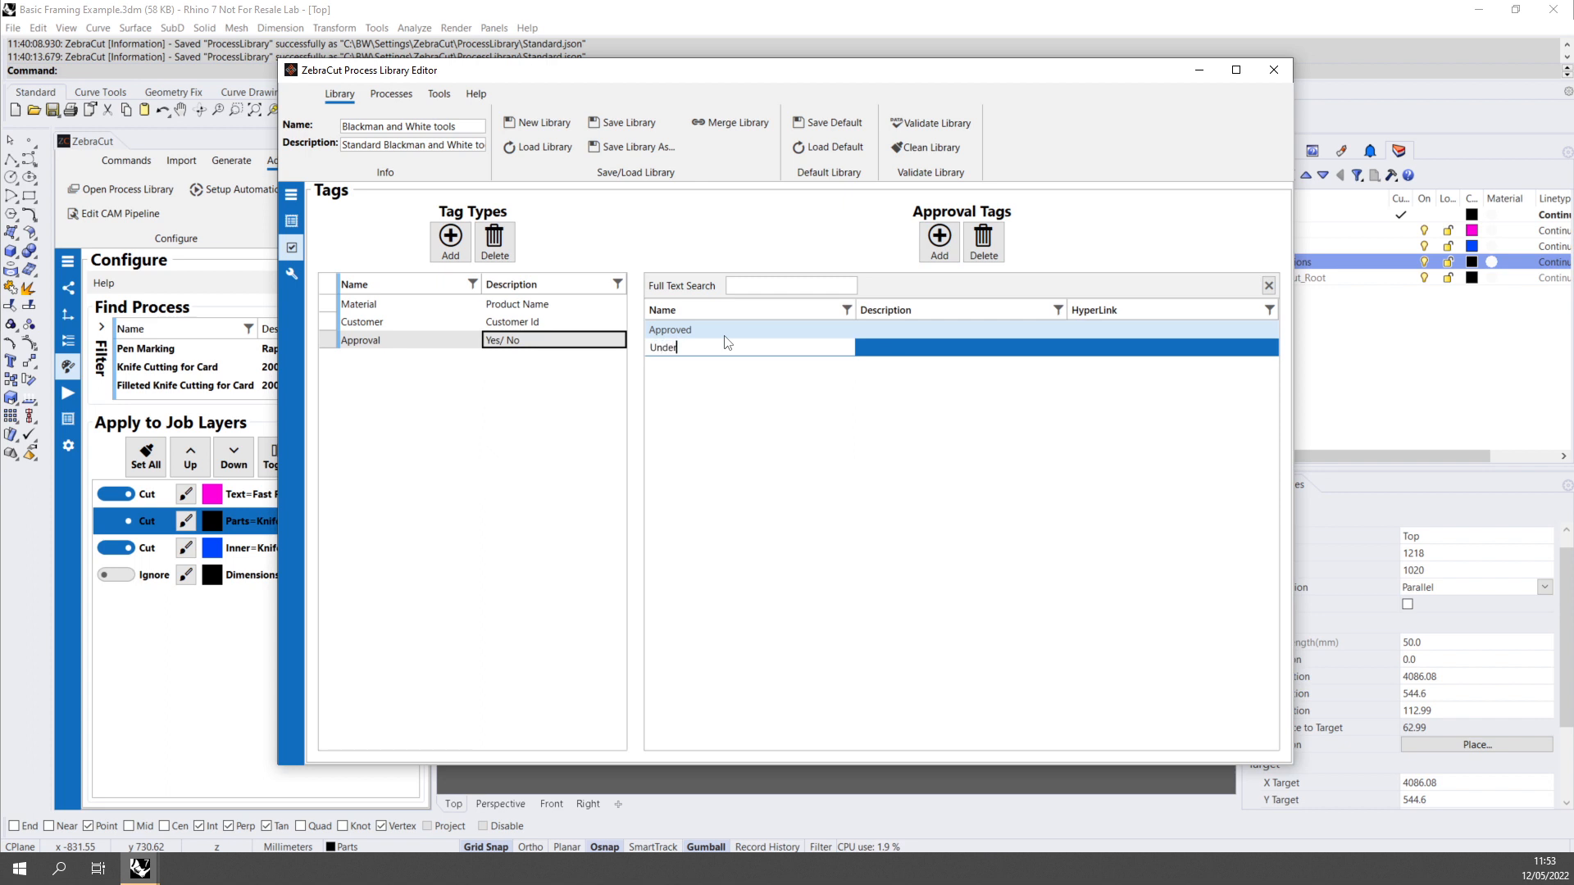
pyautogui.write(' Trial')
pyautogui.press('Return')
pyautogui.click(939, 238)
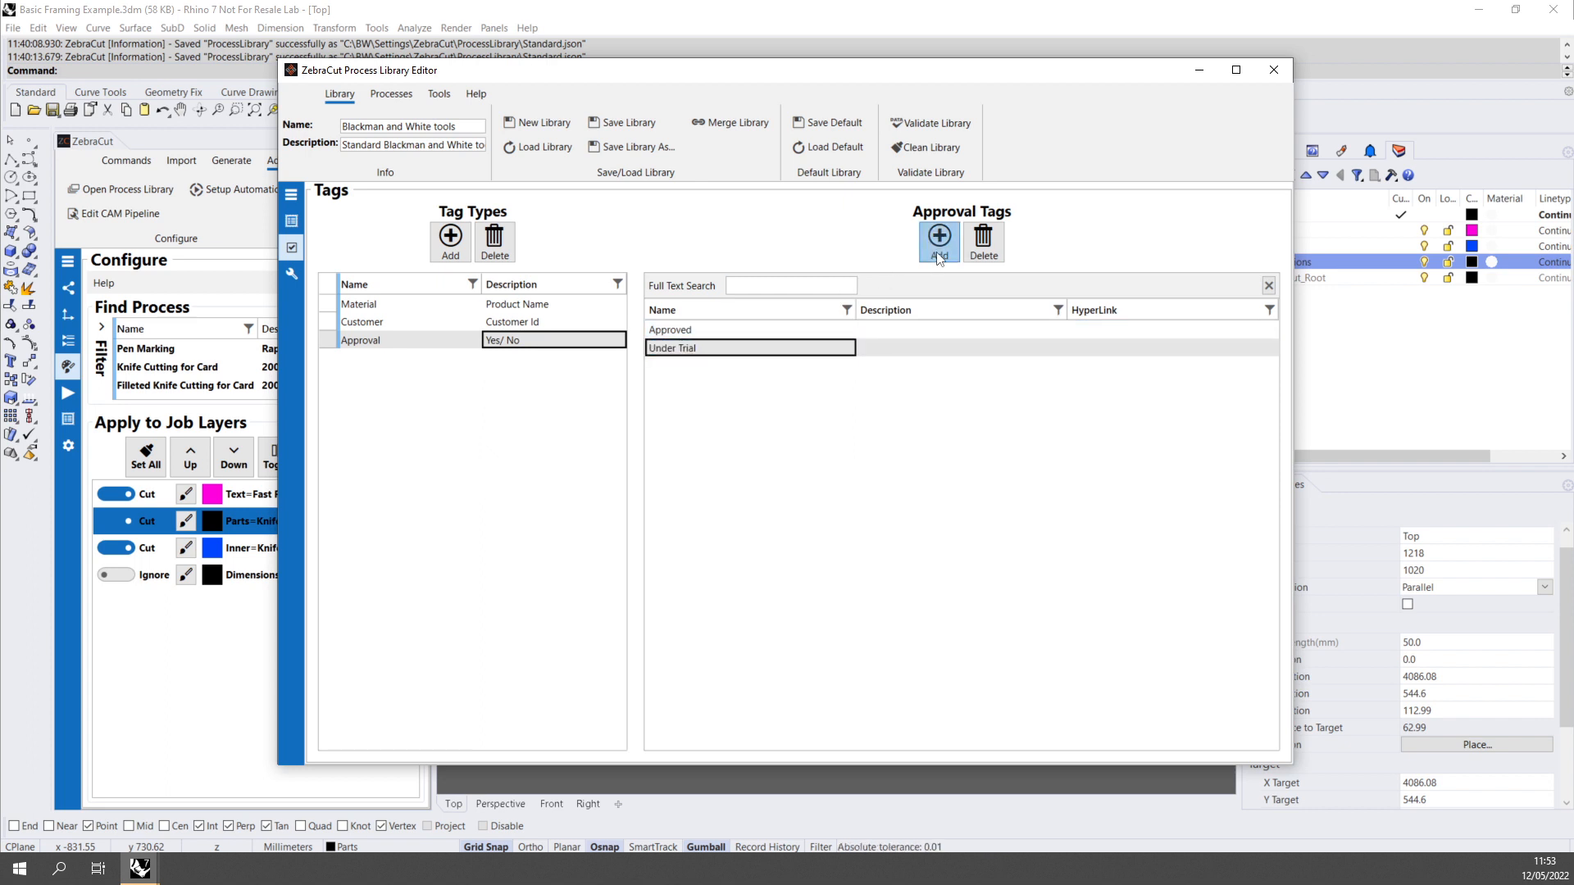
pyautogui.click(704, 370)
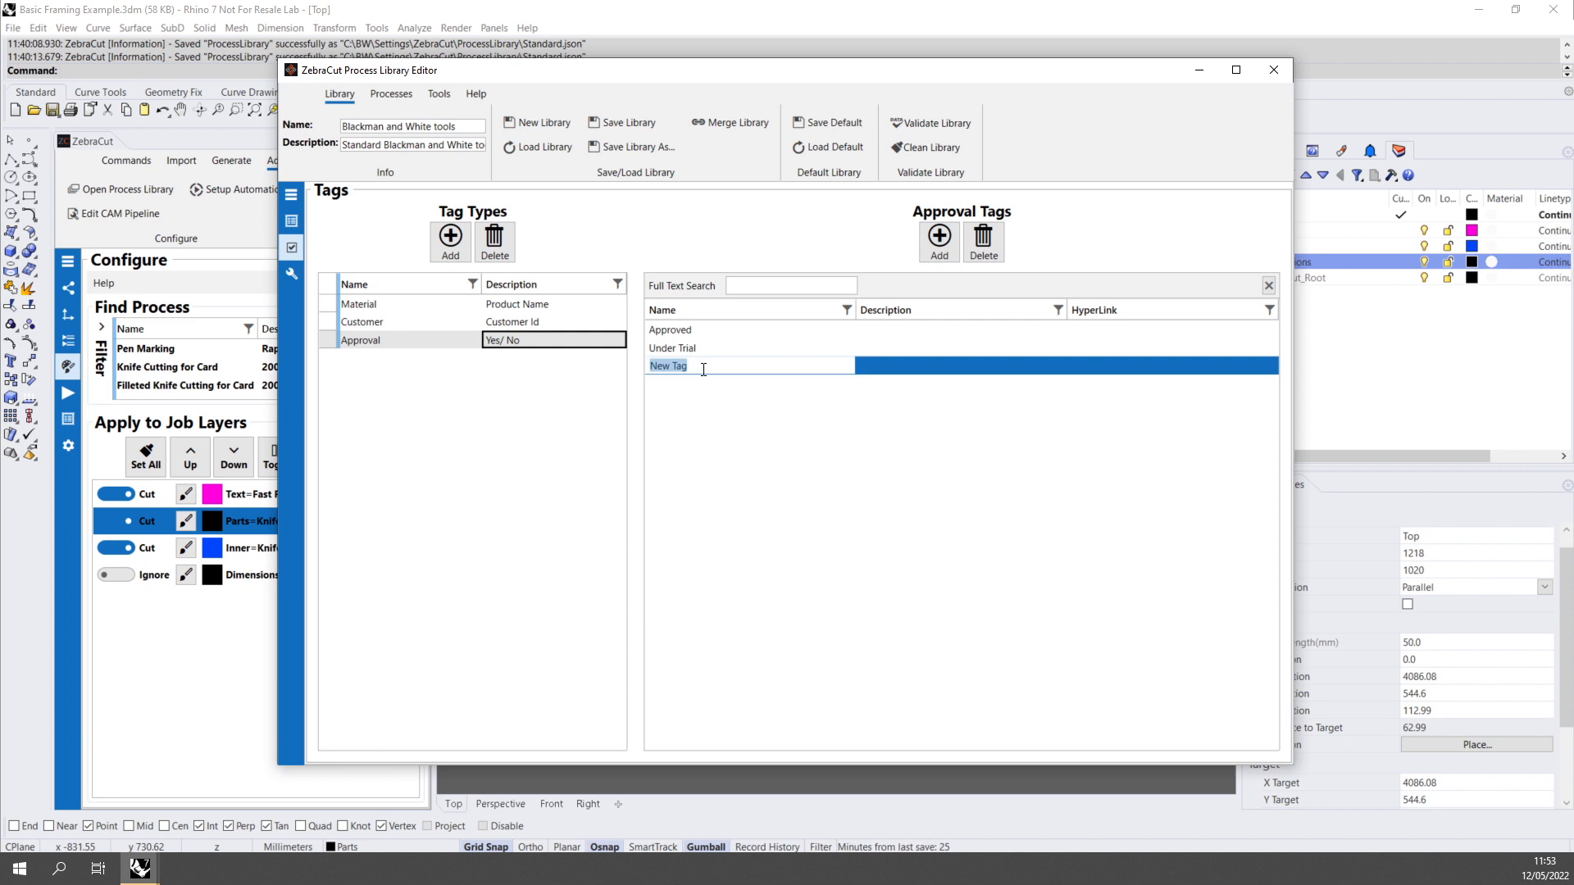
pyautogui.write('Proposed')
pyautogui.press('Return')
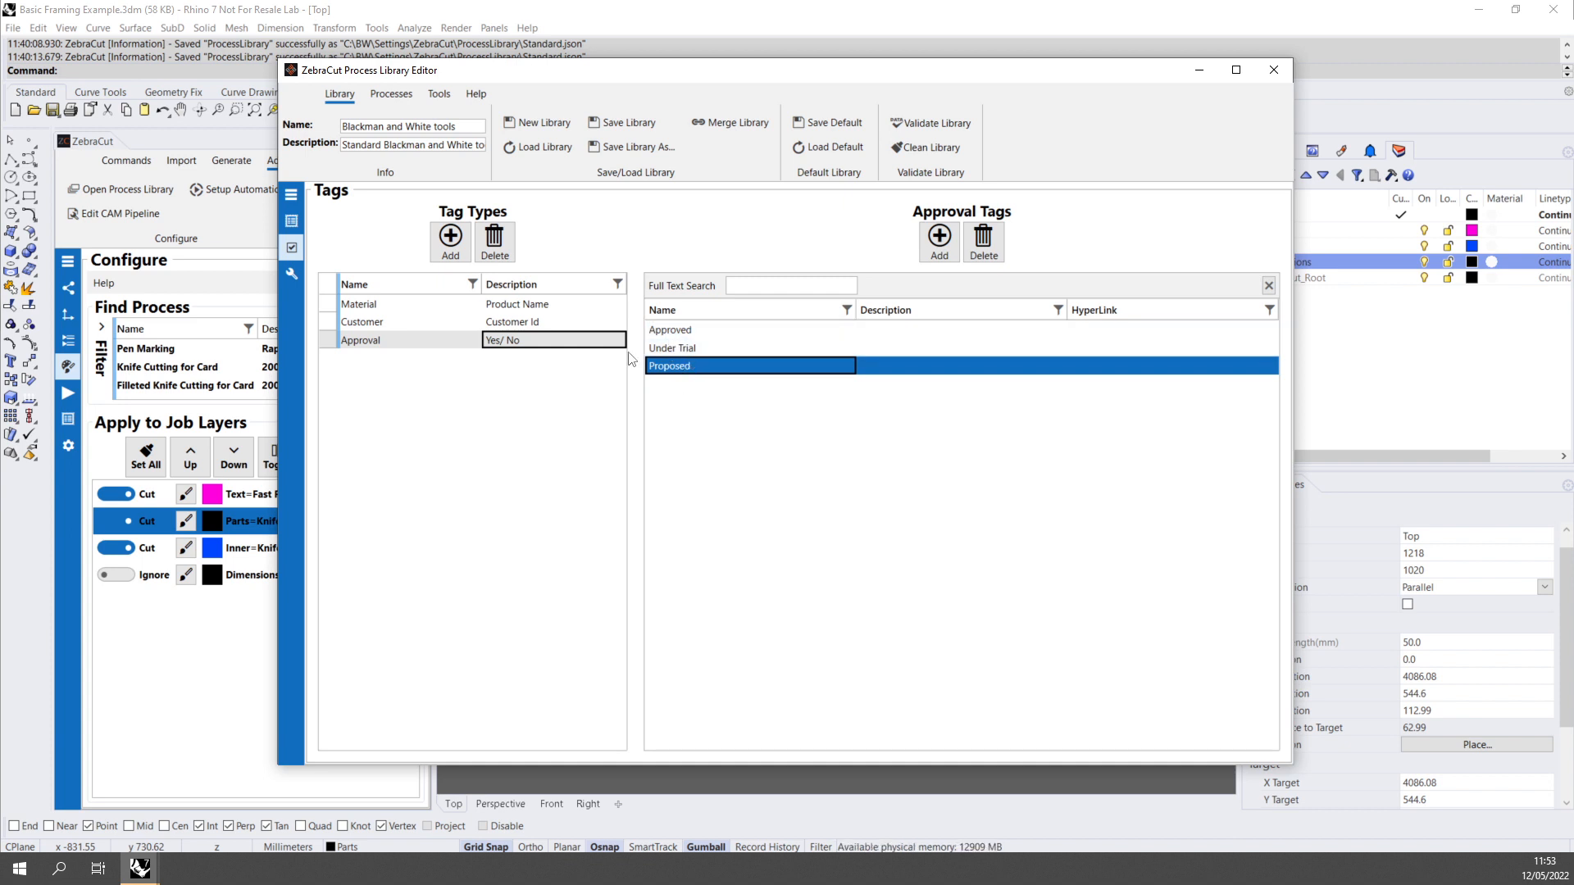
# Add a tag type named Thickness with the description in mm.
pyautogui.click(372, 341)
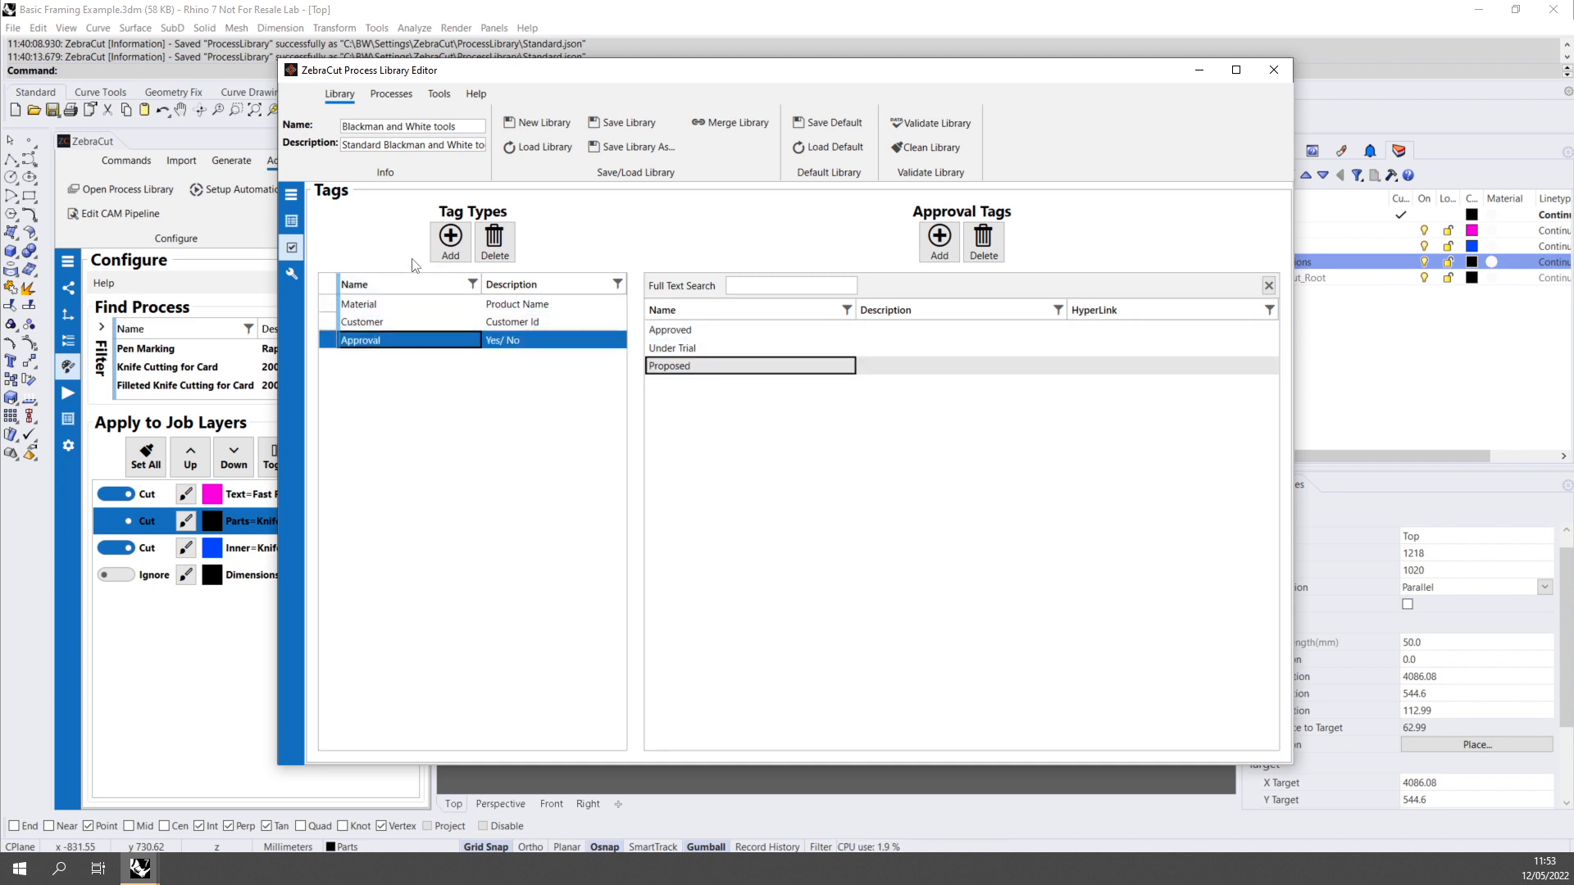
pyautogui.click(450, 240)
pyautogui.click(393, 358)
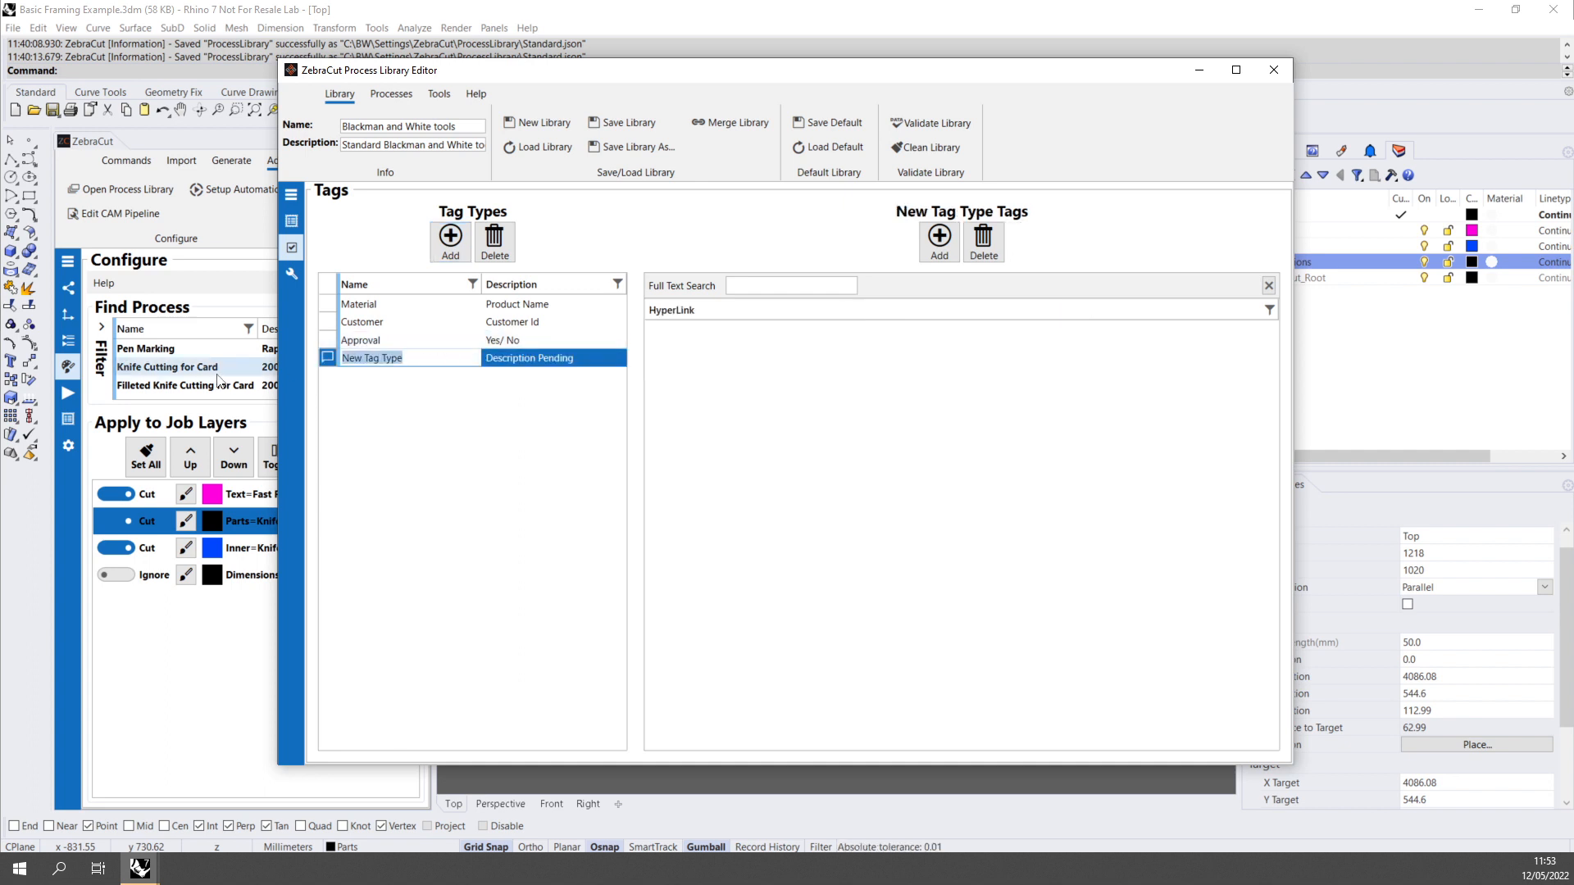
pyautogui.write('Thickness')
pyautogui.press('Return')
pyautogui.click(571, 358)
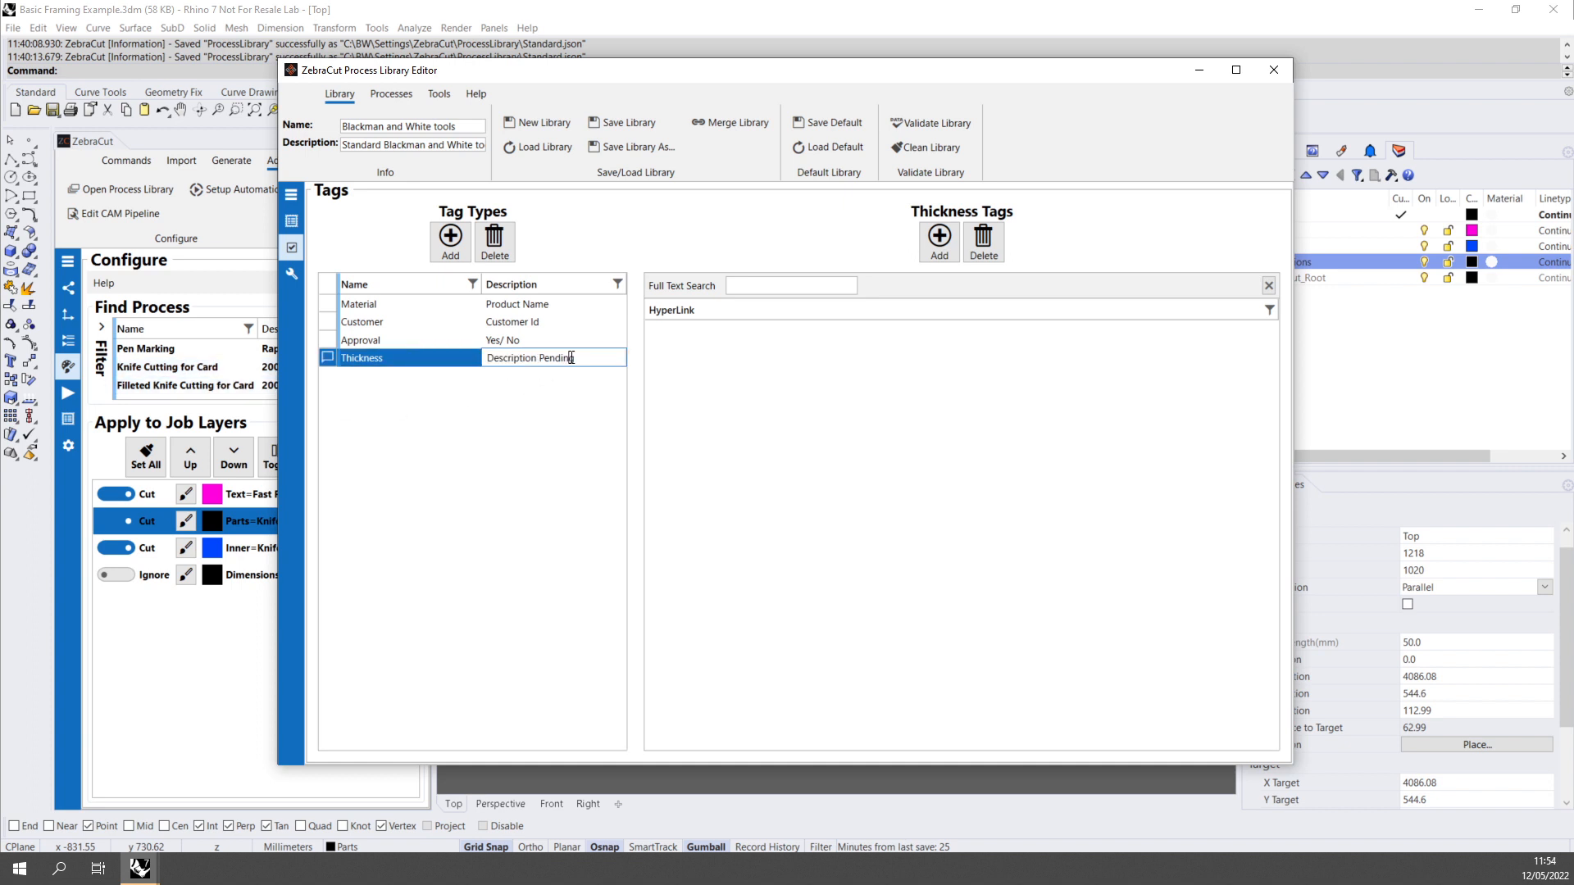
pyautogui.hotkey('ctrl', 'a')
pyautogui.write('in')
# Add three tags to the Thickness tag type and name them 0-2mm, 5mm and 12mm.
pyautogui.click(940, 239)
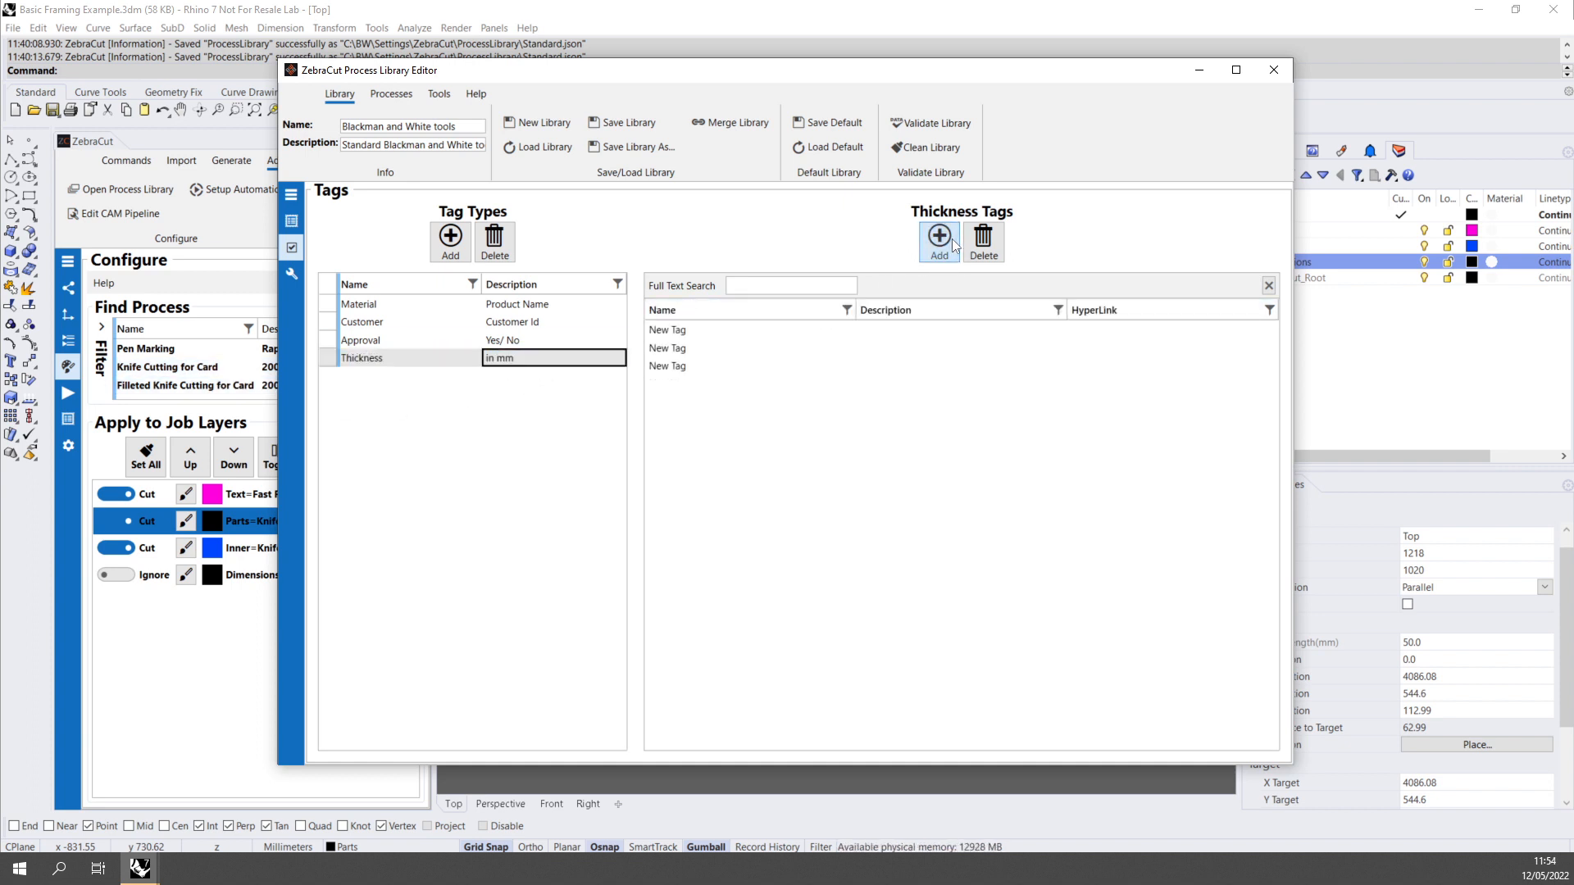
pyautogui.click(709, 329)
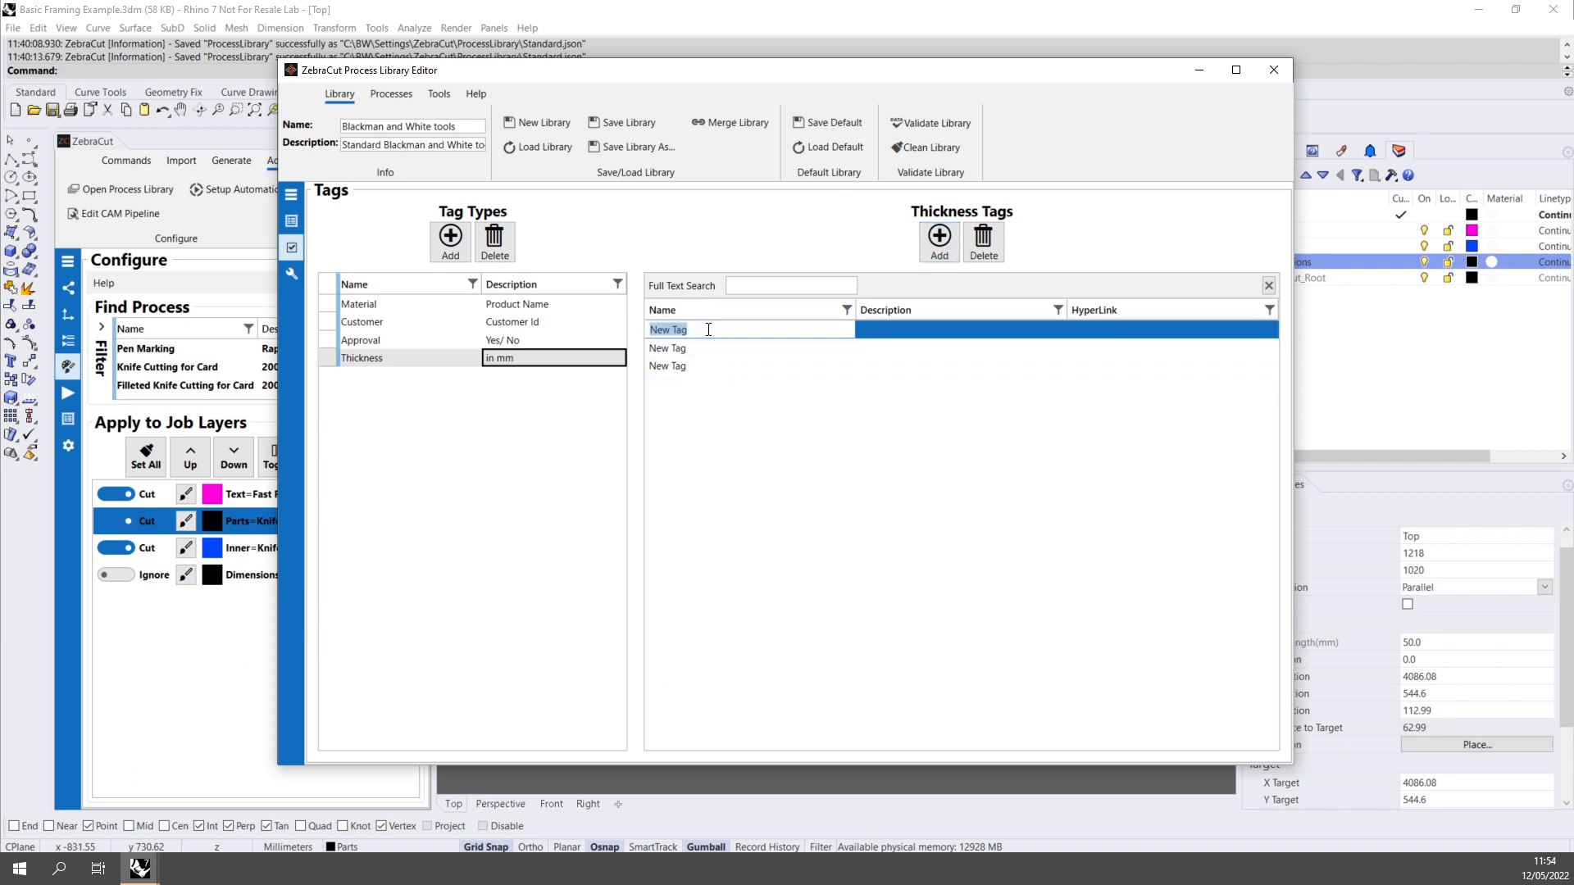
pyautogui.write('0-2')
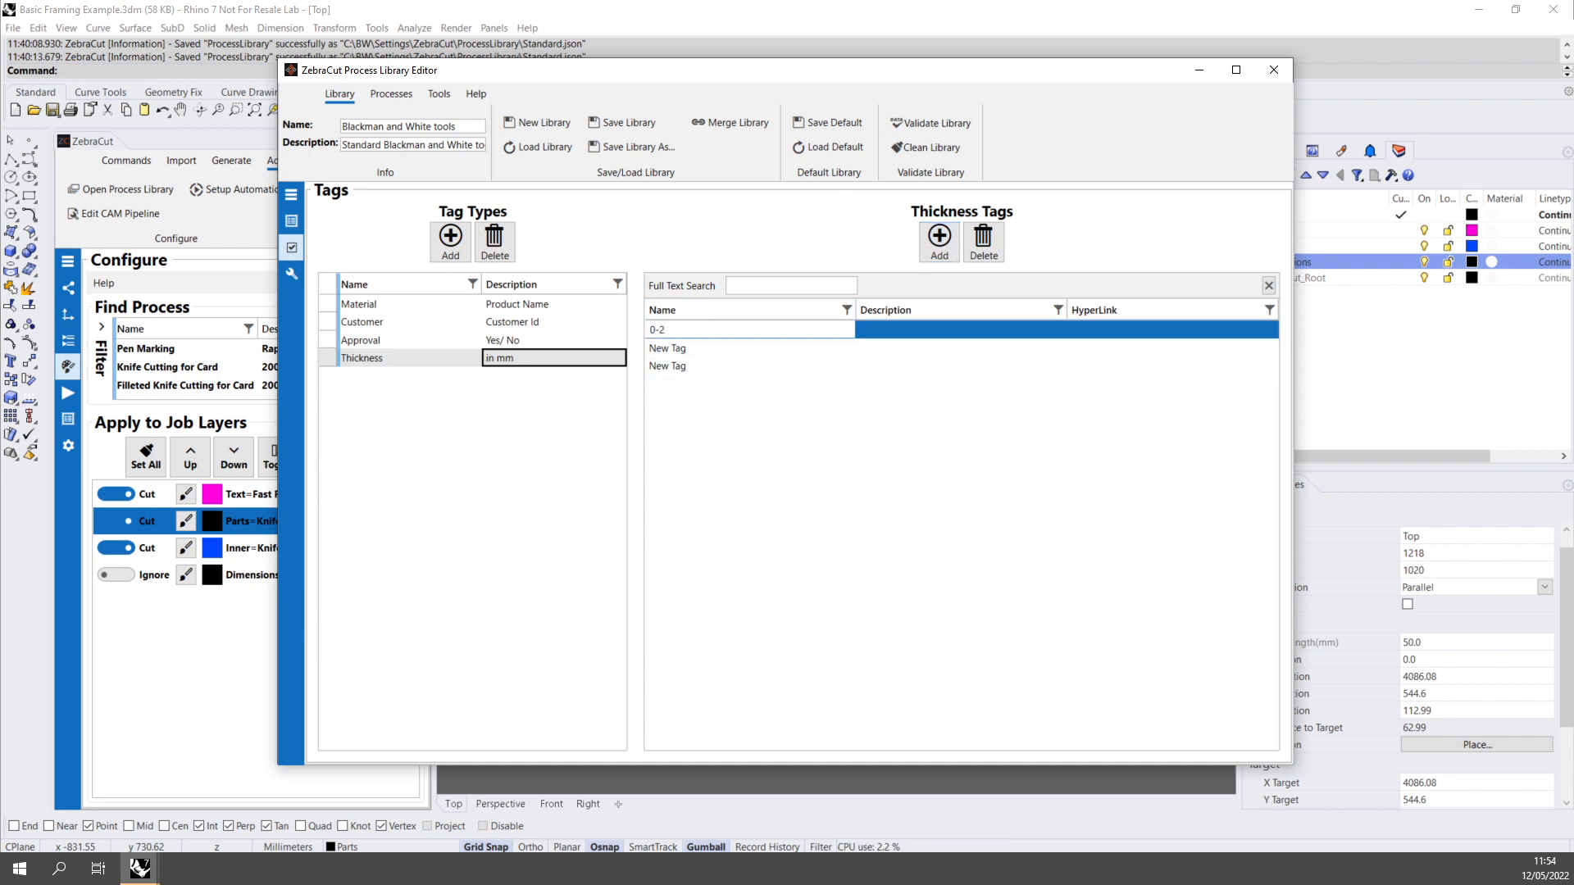
pyautogui.write('mm')
pyautogui.press('Return')
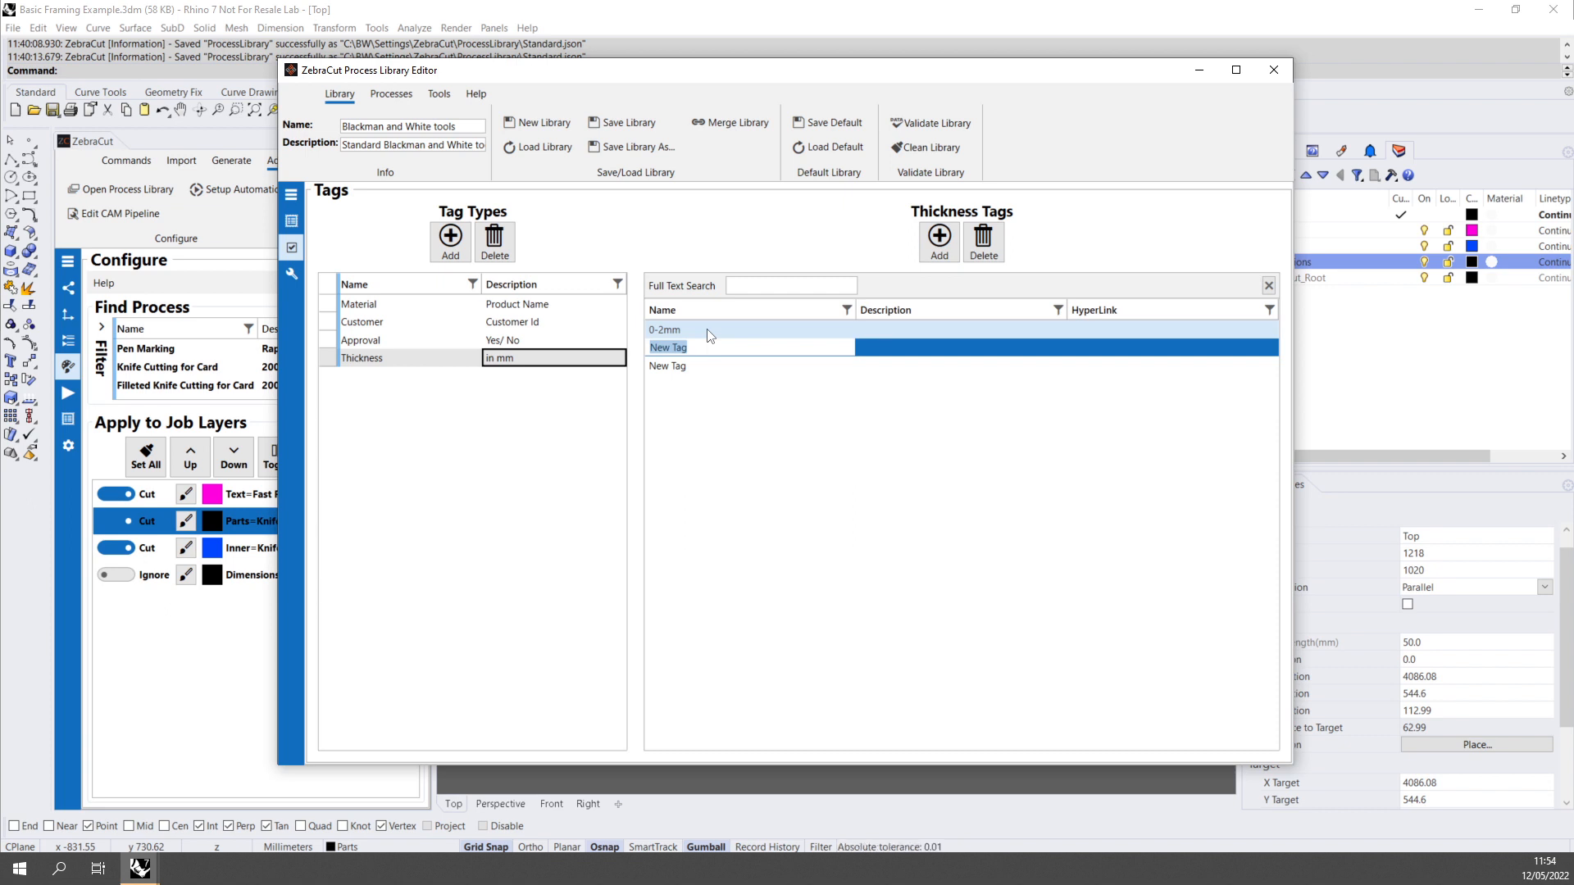
pyautogui.write('5mm')
pyautogui.press('Return')
pyautogui.write('12mm')
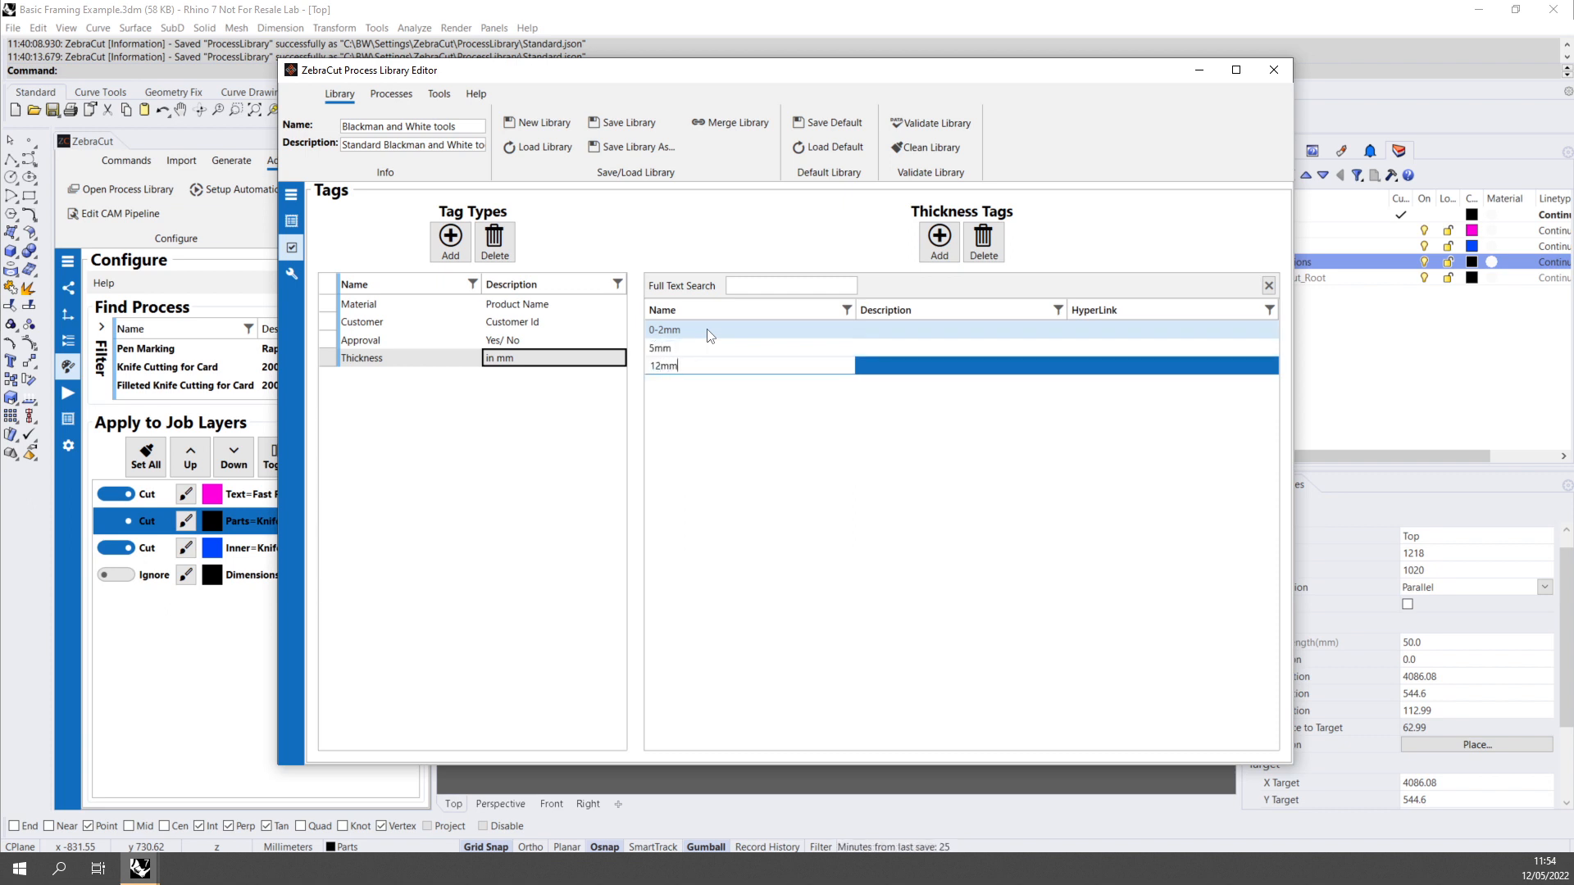
pyautogui.press('Return')
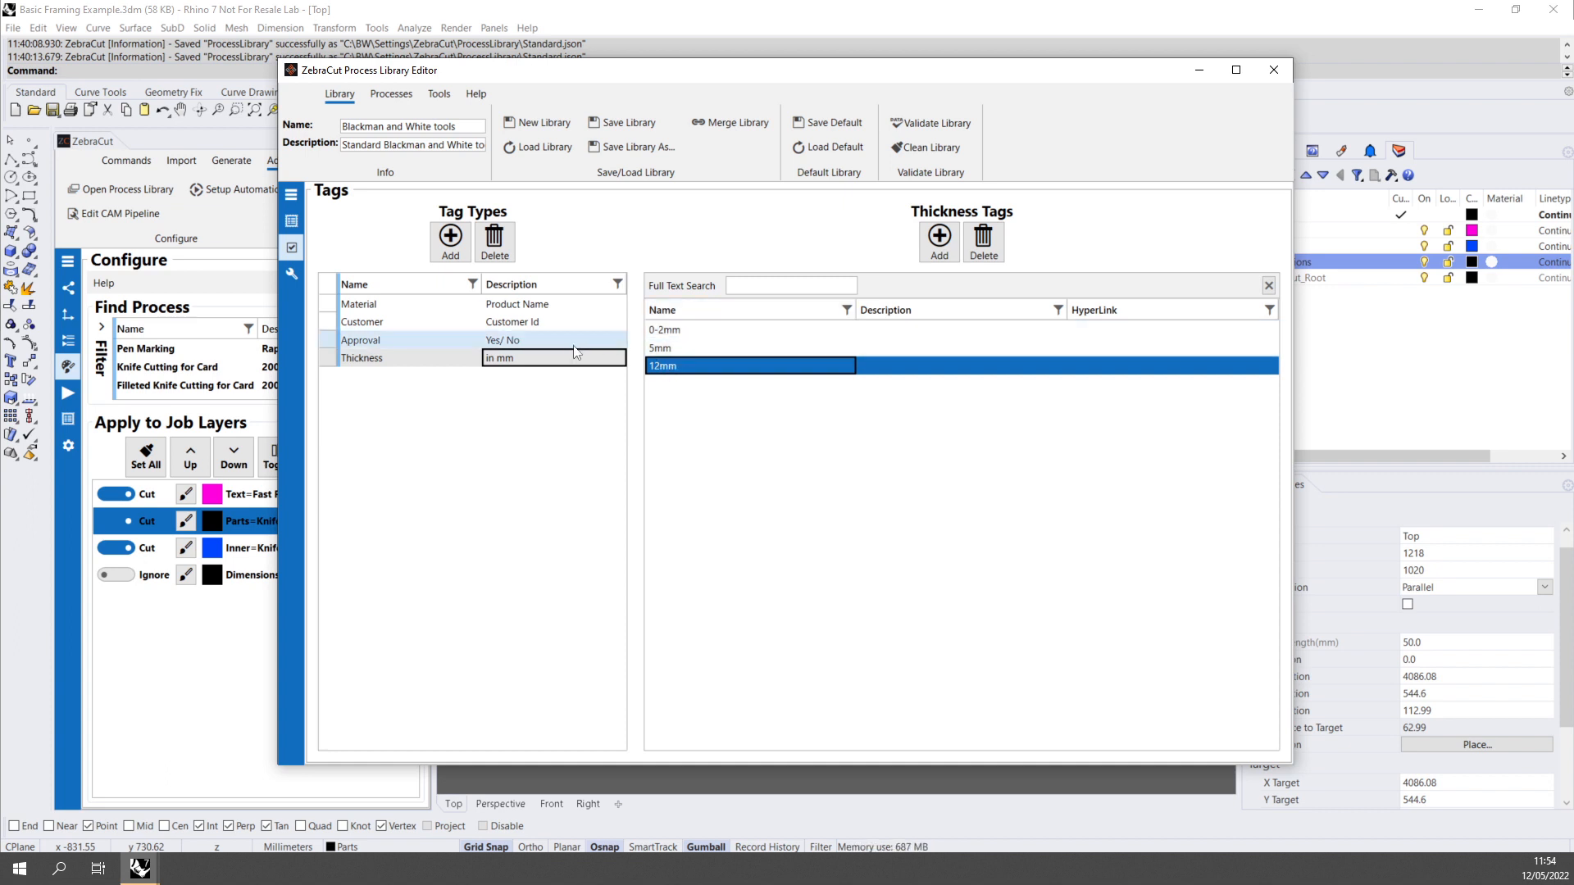
# Add two tags to the Customer tag type and name them Alpha and Gamma.
pyautogui.click(504, 336)
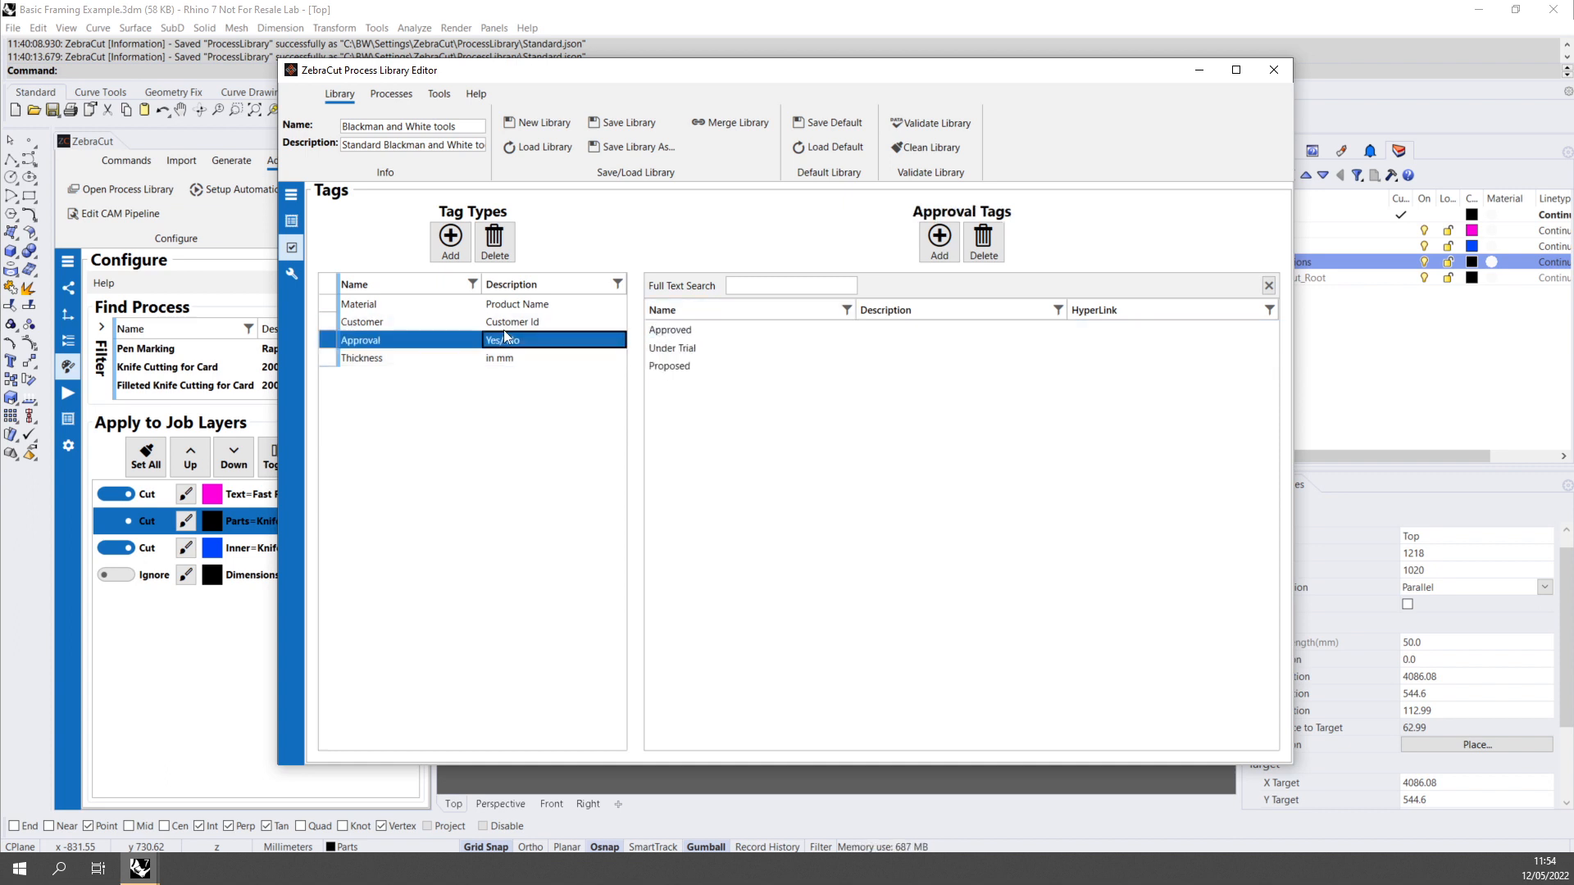
pyautogui.click(510, 311)
pyautogui.click(511, 322)
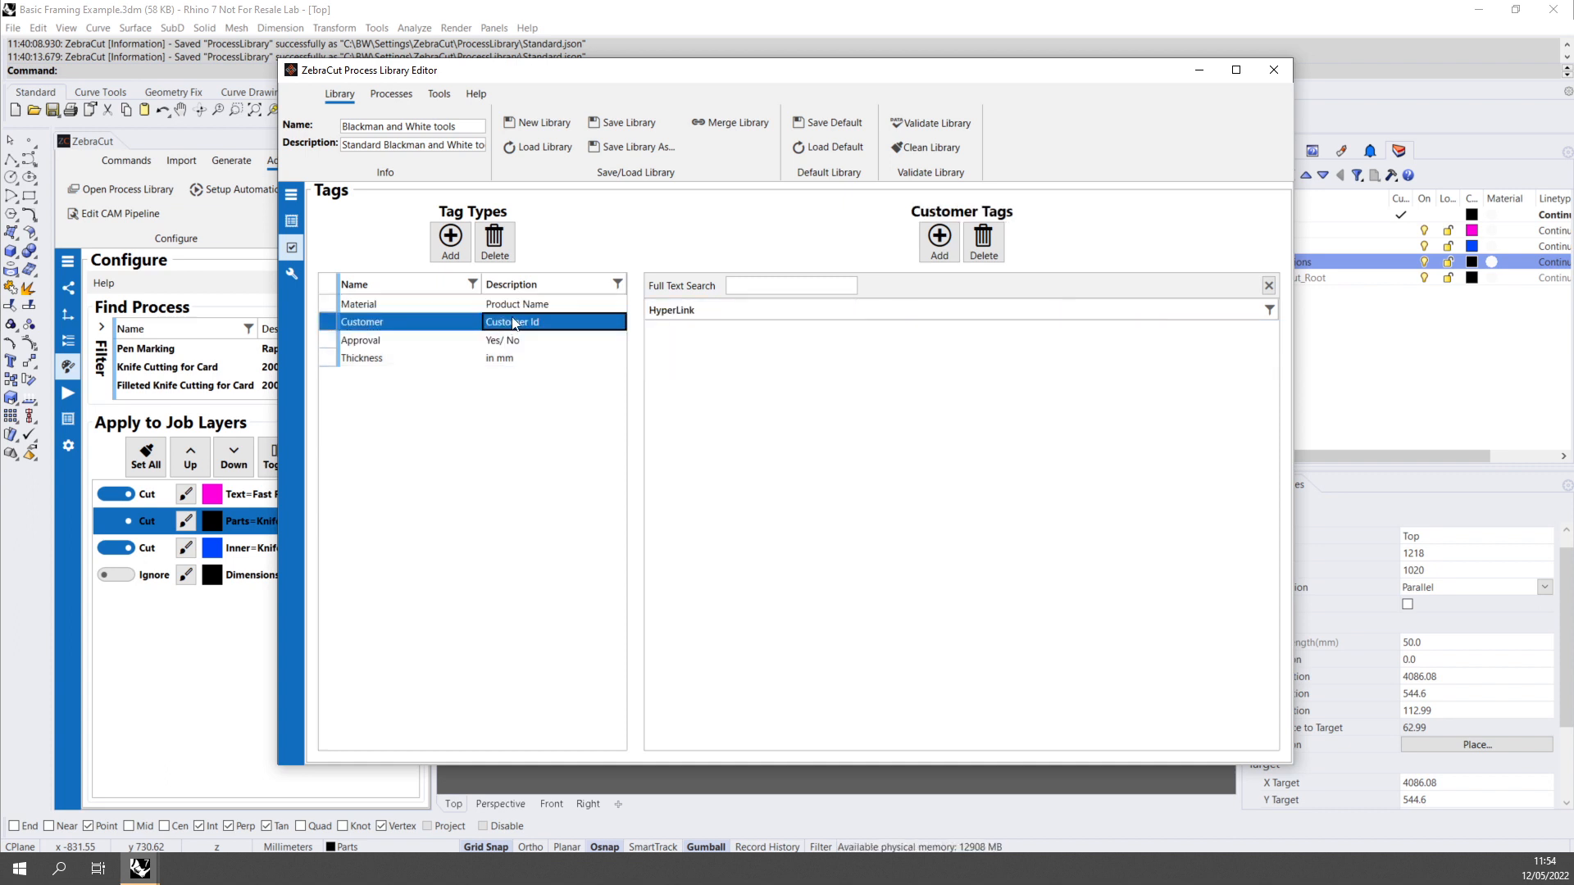
pyautogui.click(939, 246)
pyautogui.click(939, 246)
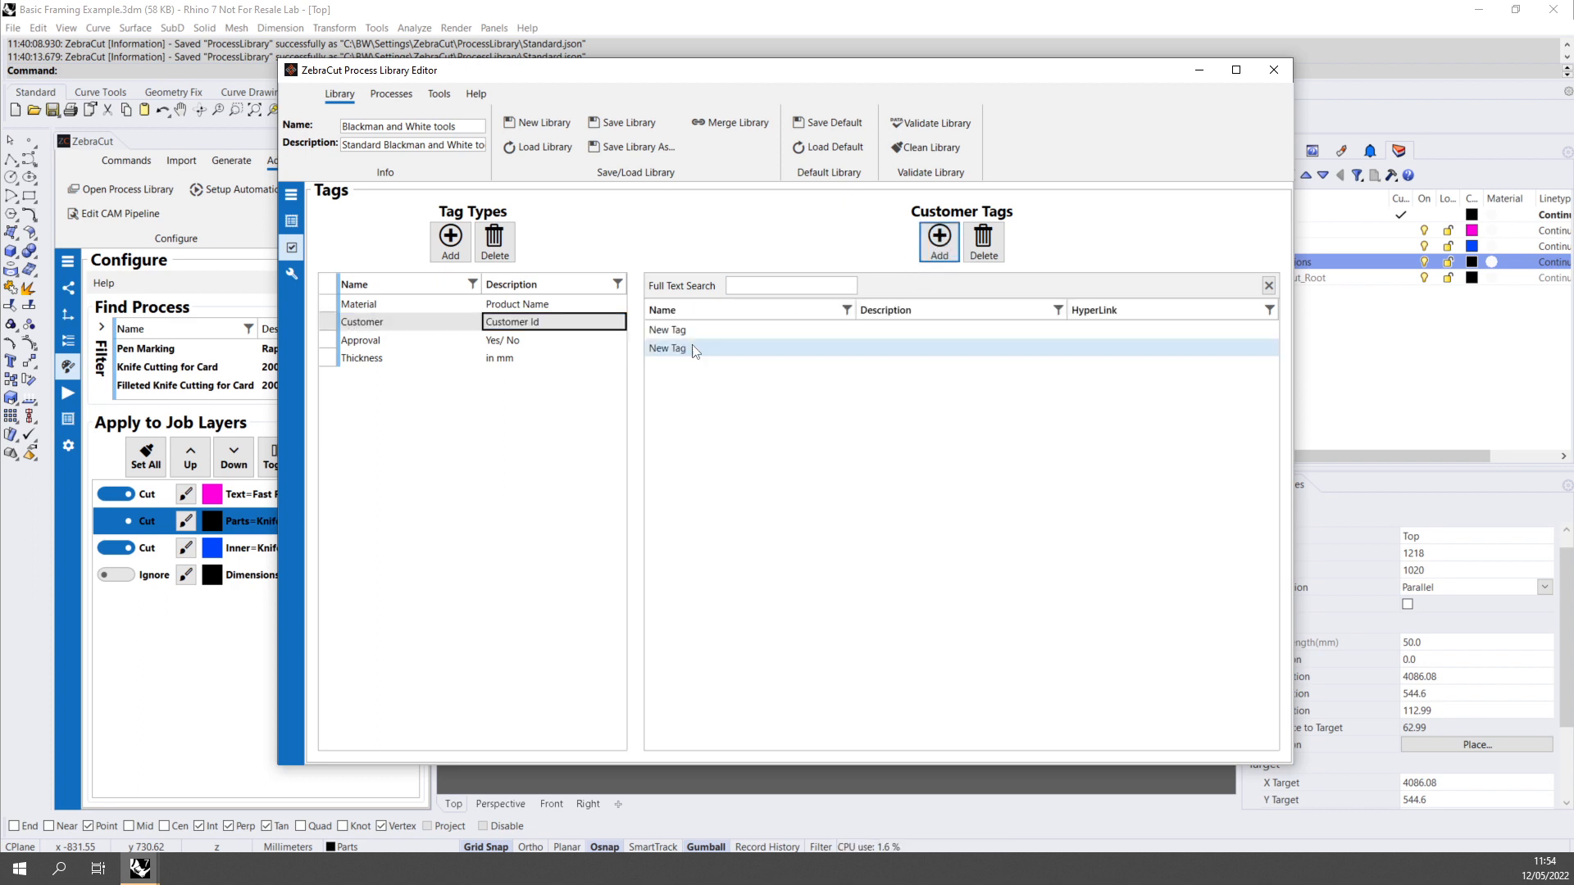
pyautogui.doubleClick(700, 331)
pyautogui.write('Alph')
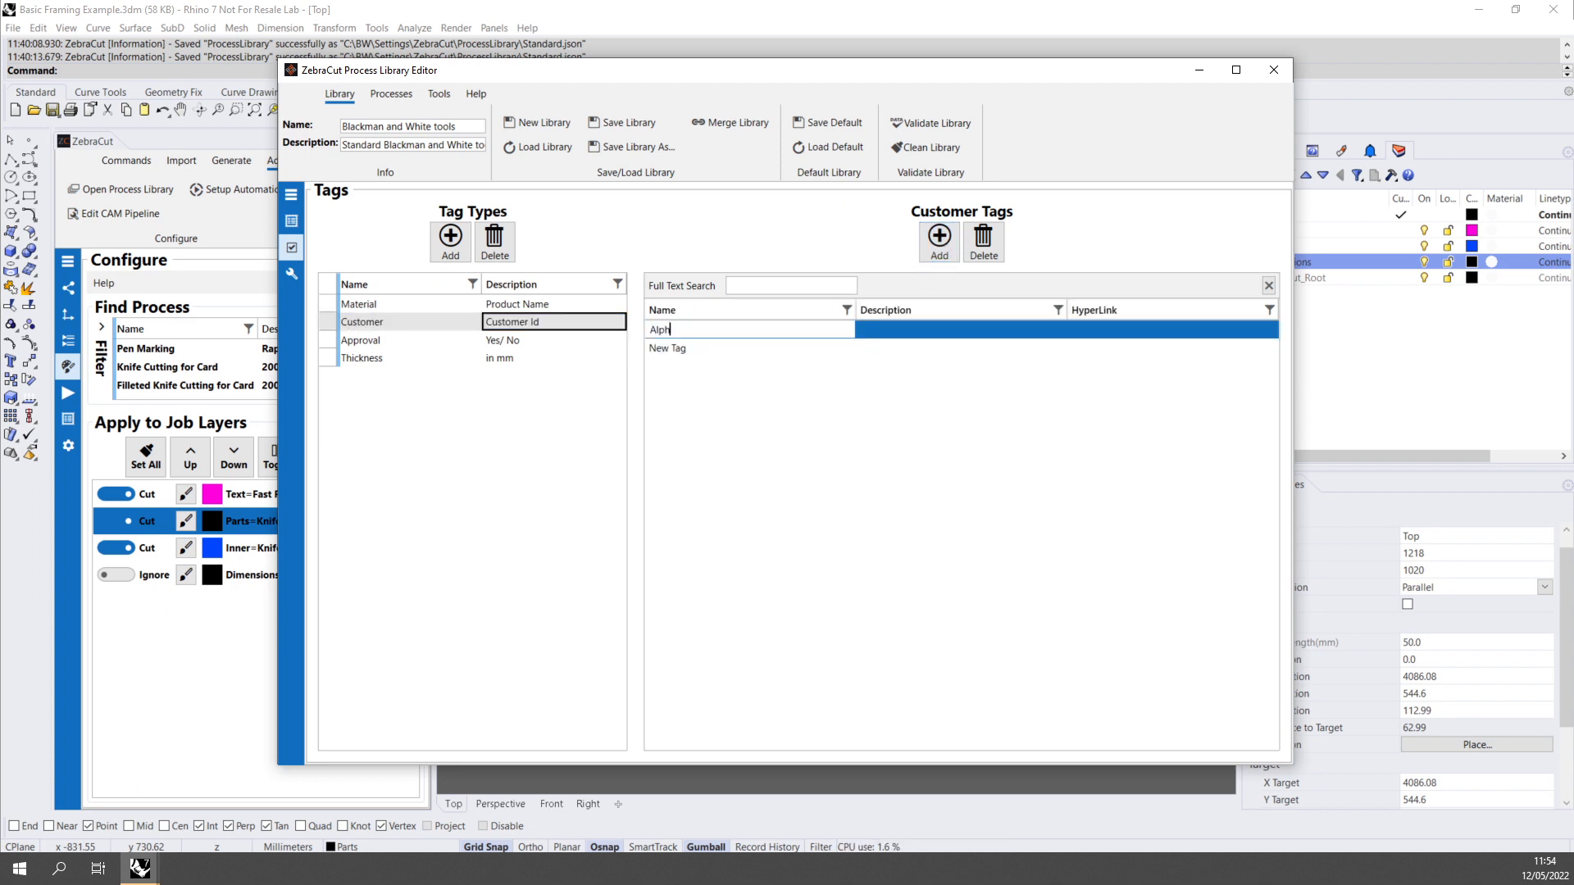
pyautogui.write('a')
pyautogui.doubleClick(715, 340)
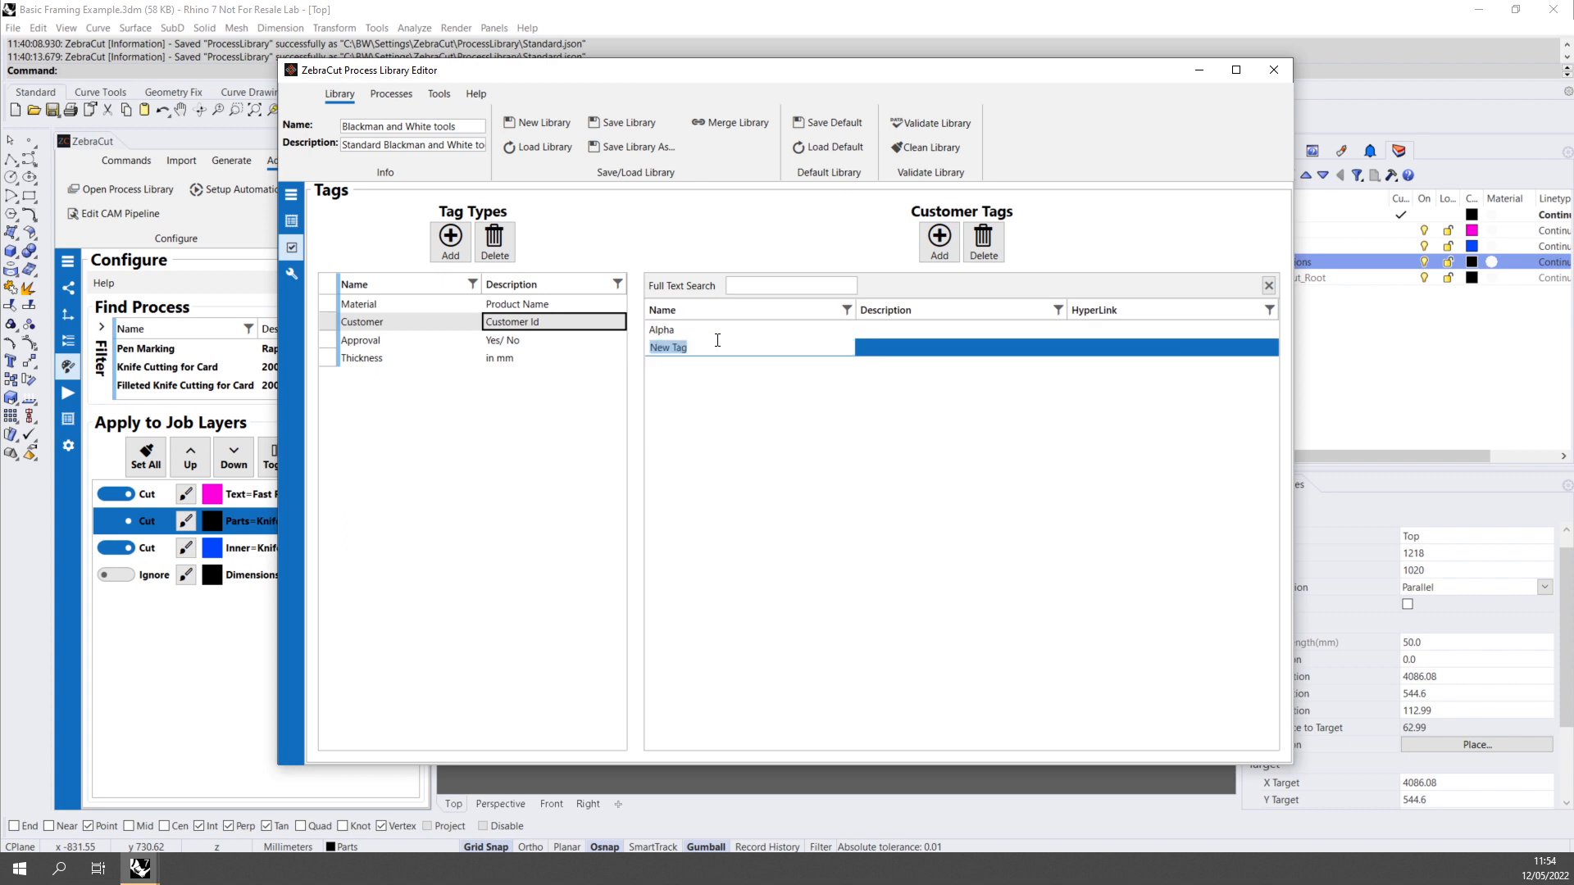
pyautogui.write('Gamma')
pyautogui.click(666, 329)
# Add one more tag type with its default name and description, and review the Customer, Approval and Thickness tags.
pyautogui.click(543, 337)
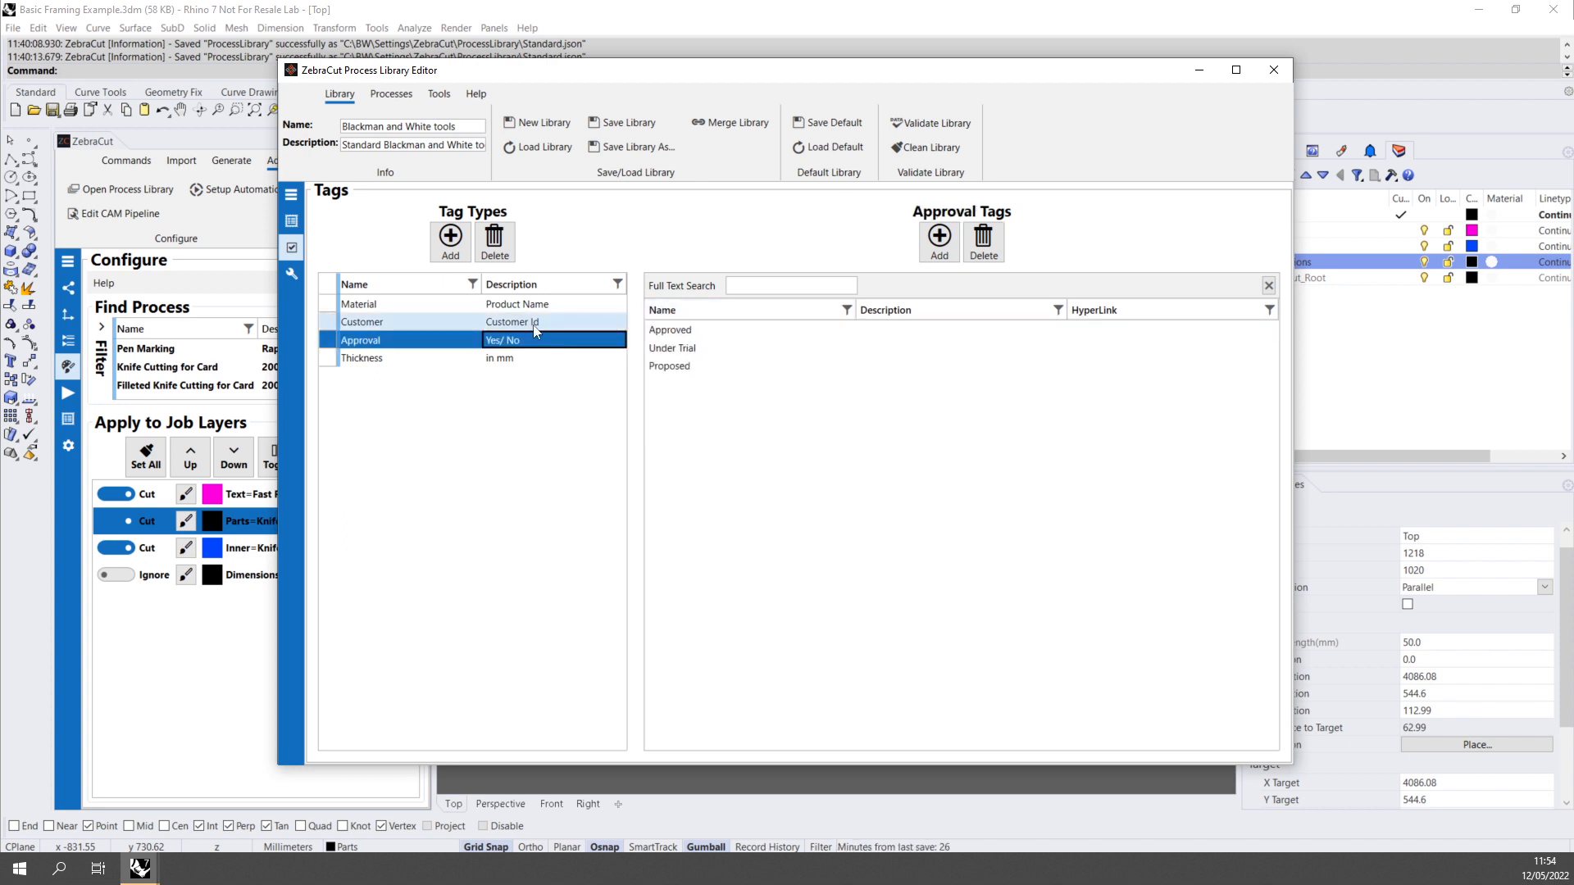
pyautogui.click(451, 239)
pyautogui.click(382, 324)
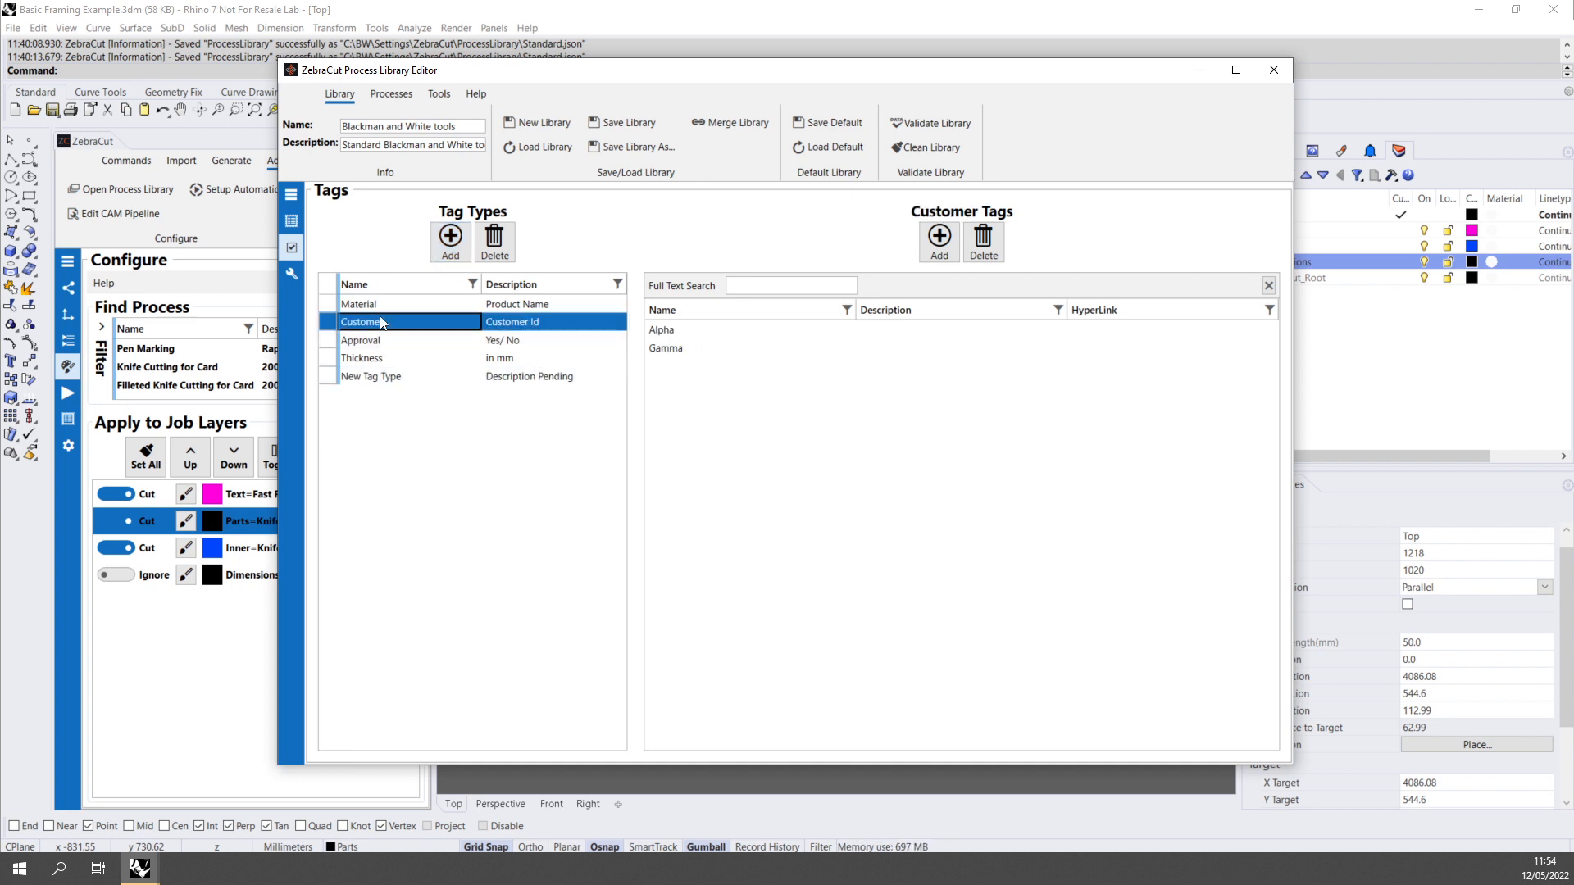
pyautogui.click(377, 339)
pyautogui.click(376, 358)
pyautogui.click(386, 342)
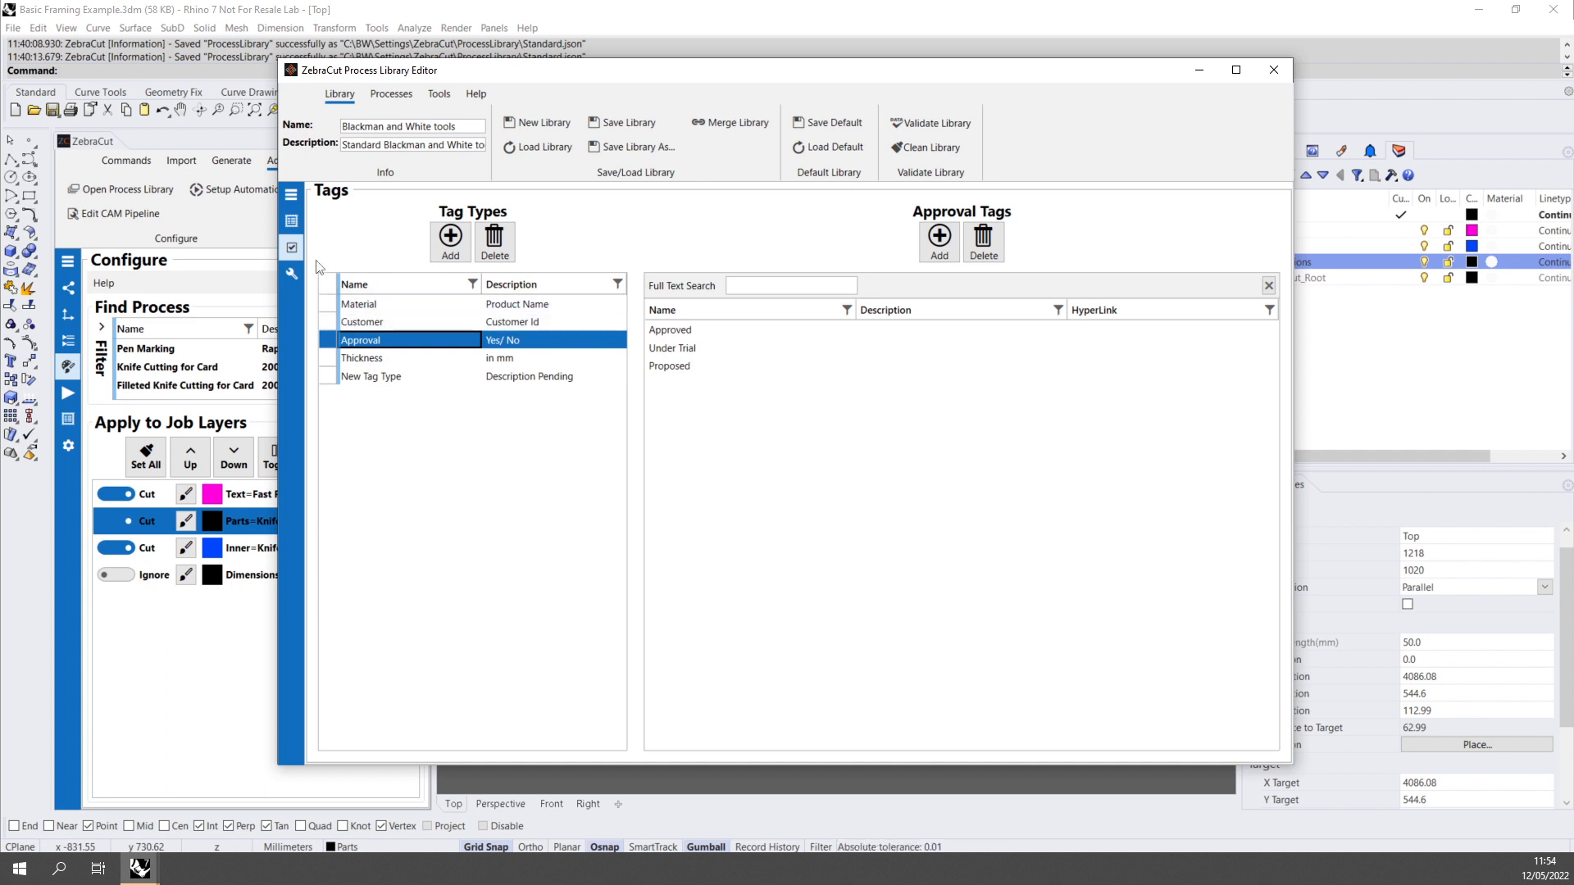
# Show the library's process list and assign the Material tags Paper and Card to the Pen Marking process.
pyautogui.click(294, 223)
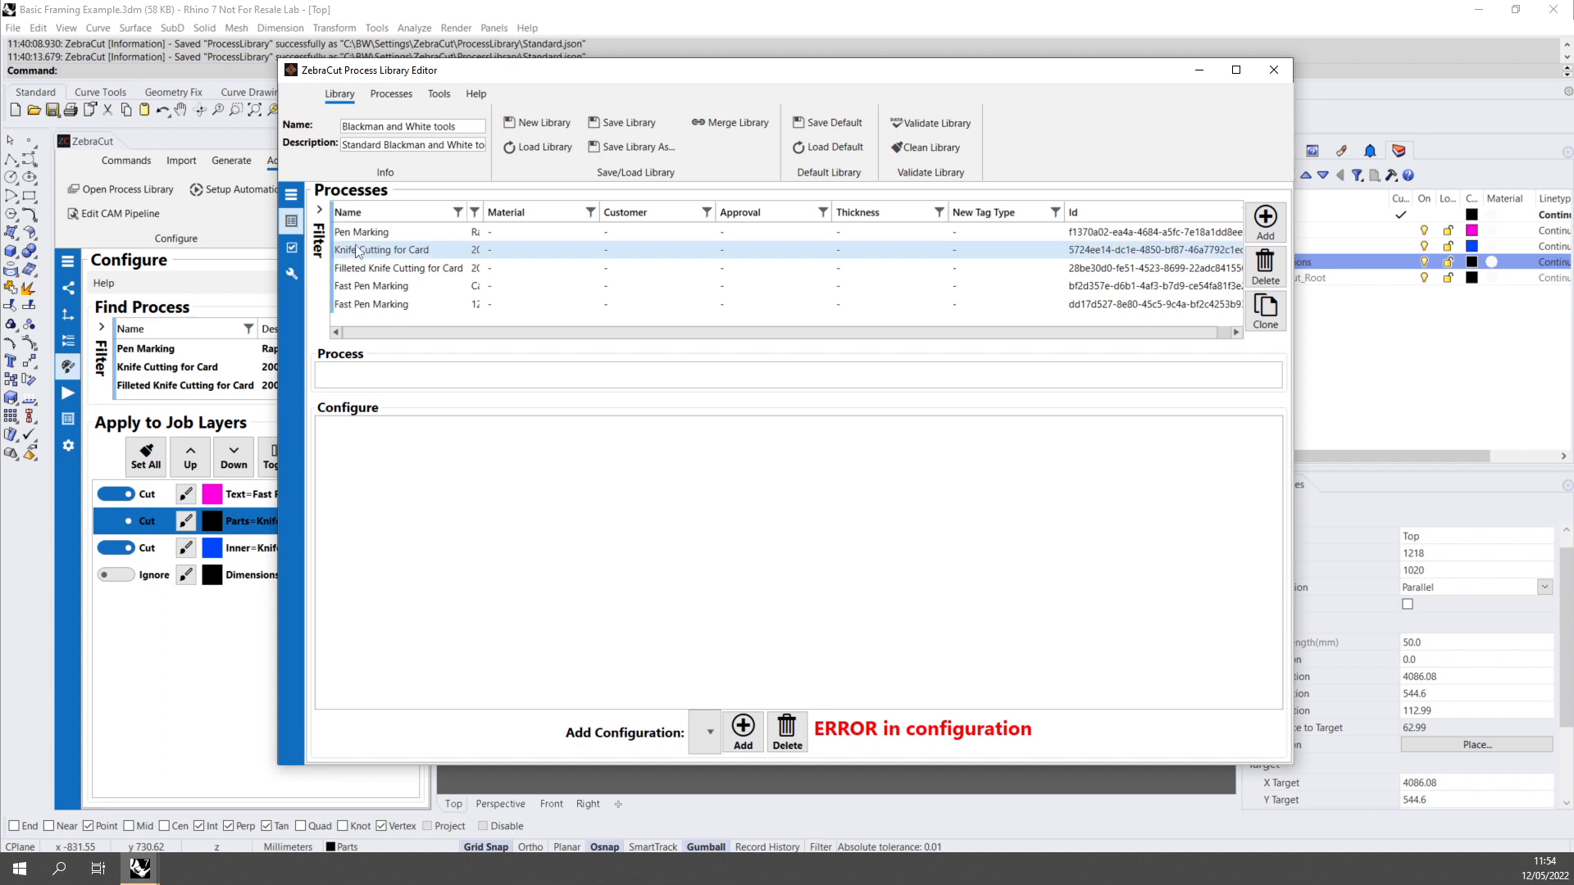
pyautogui.click(587, 231)
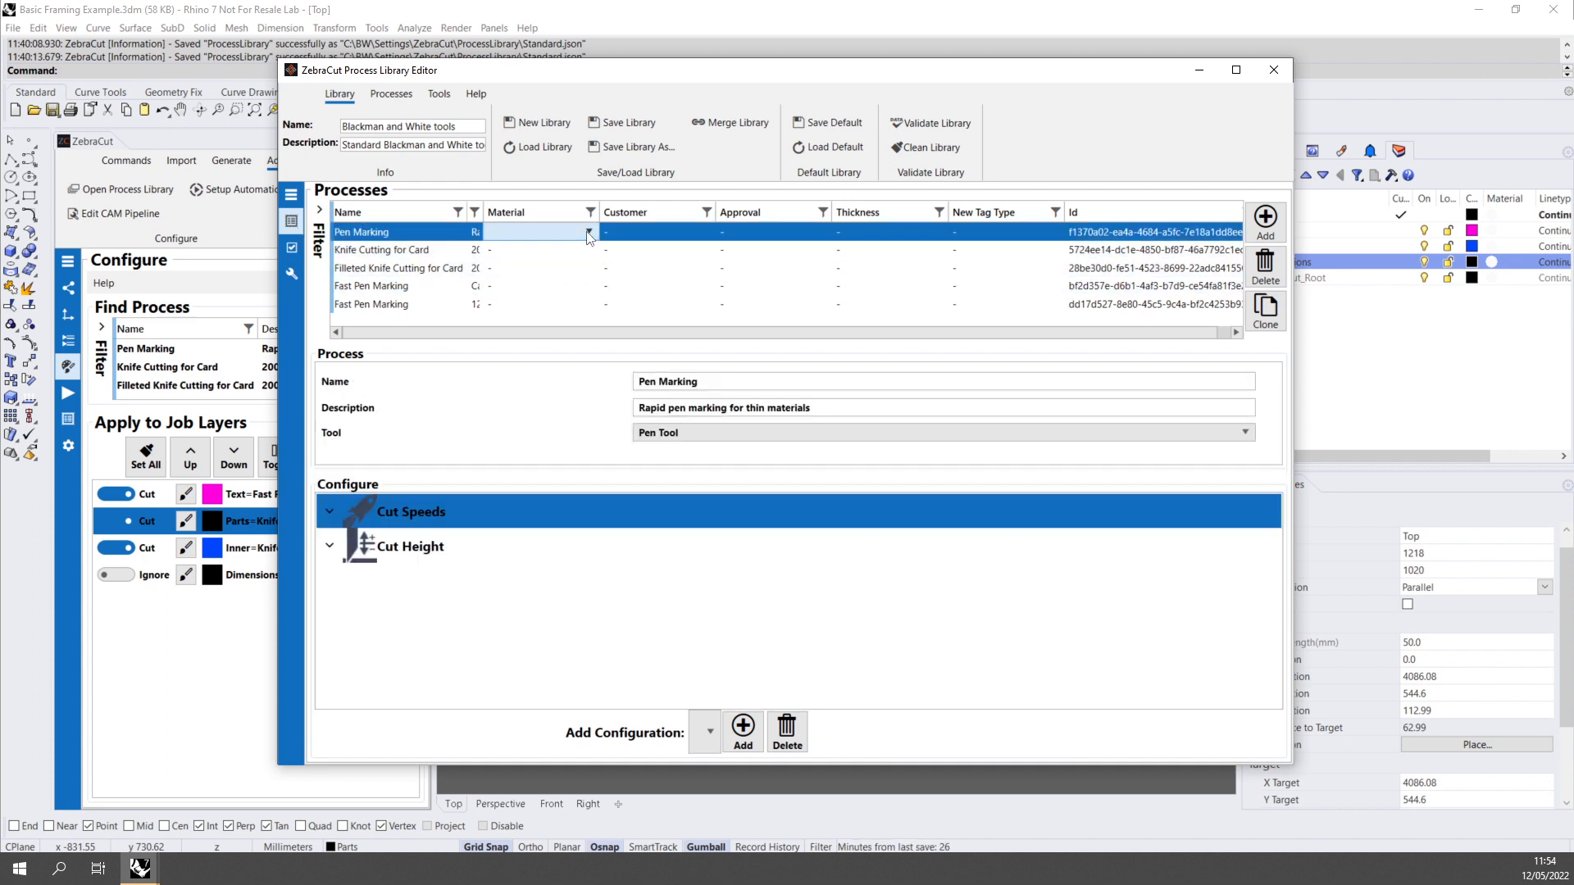
pyautogui.click(588, 234)
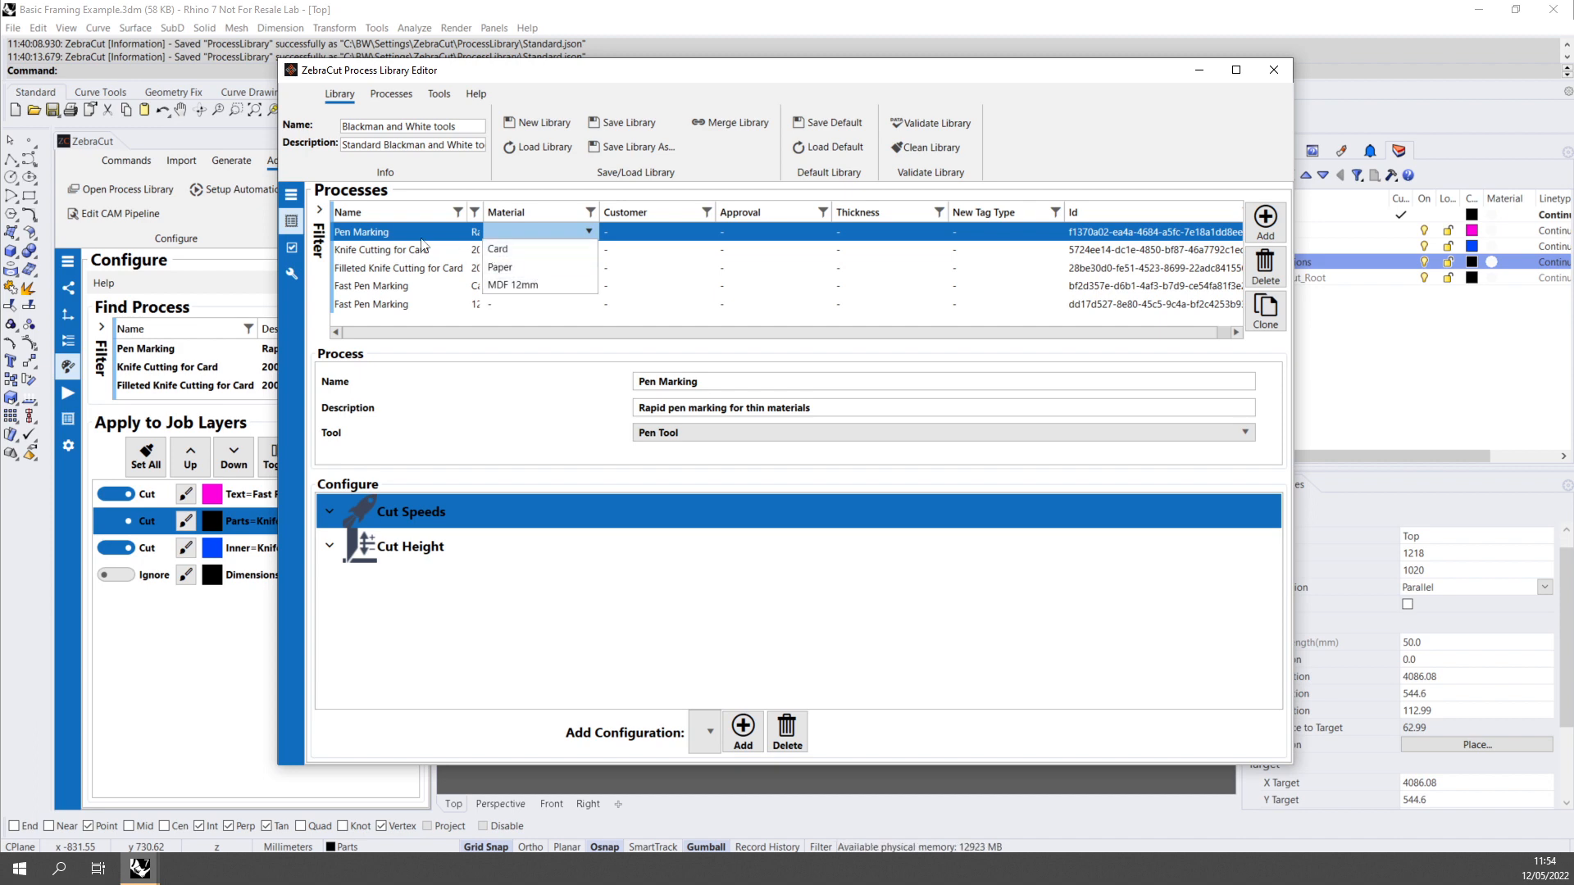
pyautogui.click(519, 268)
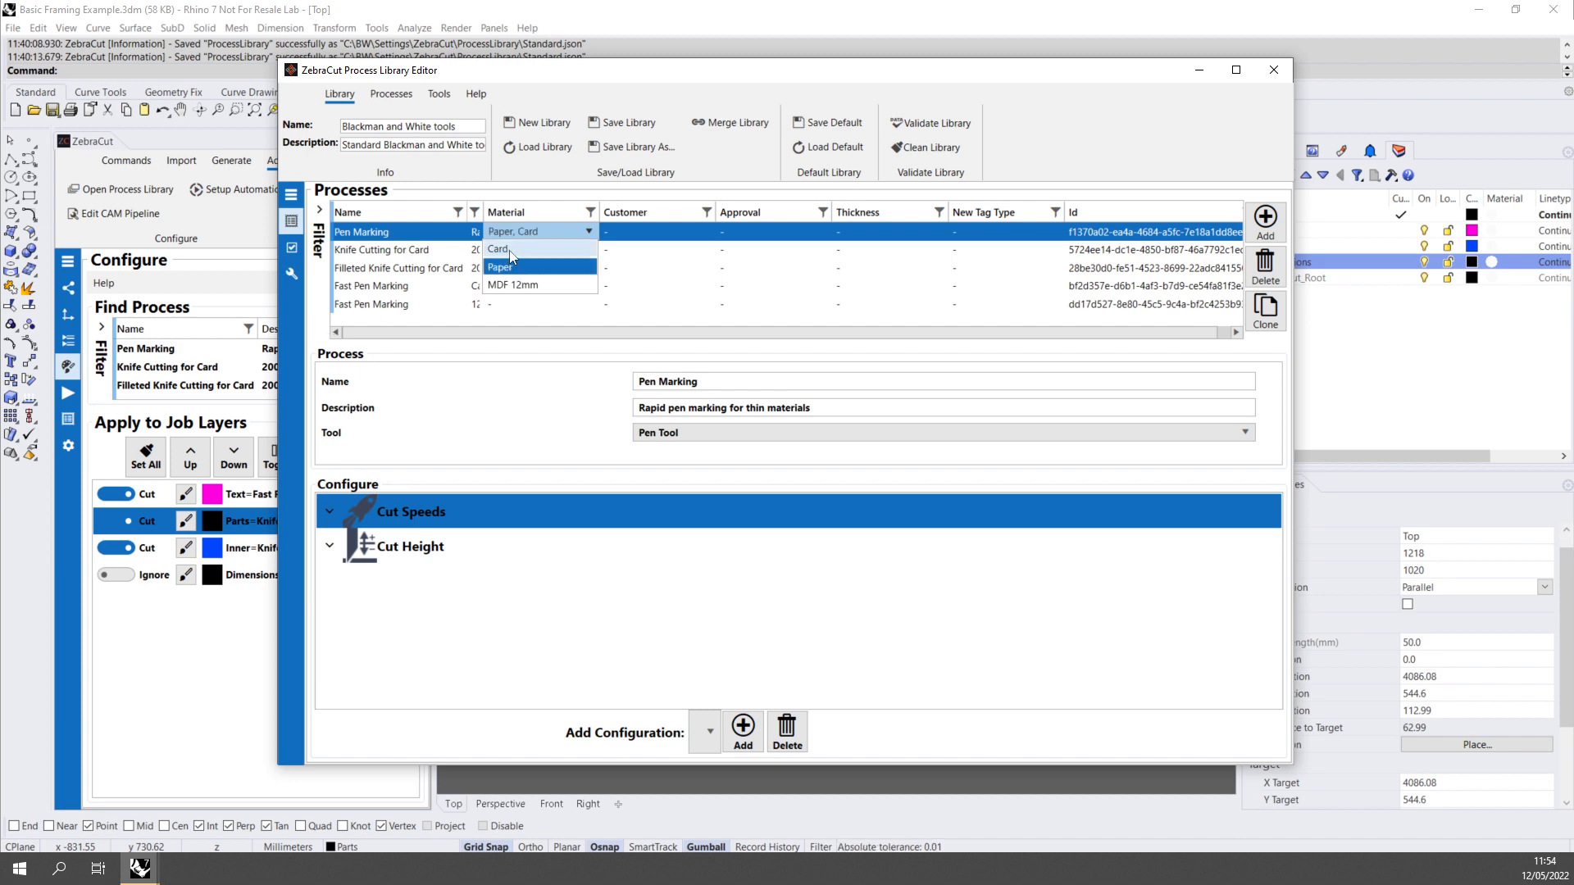
pyautogui.click(643, 252)
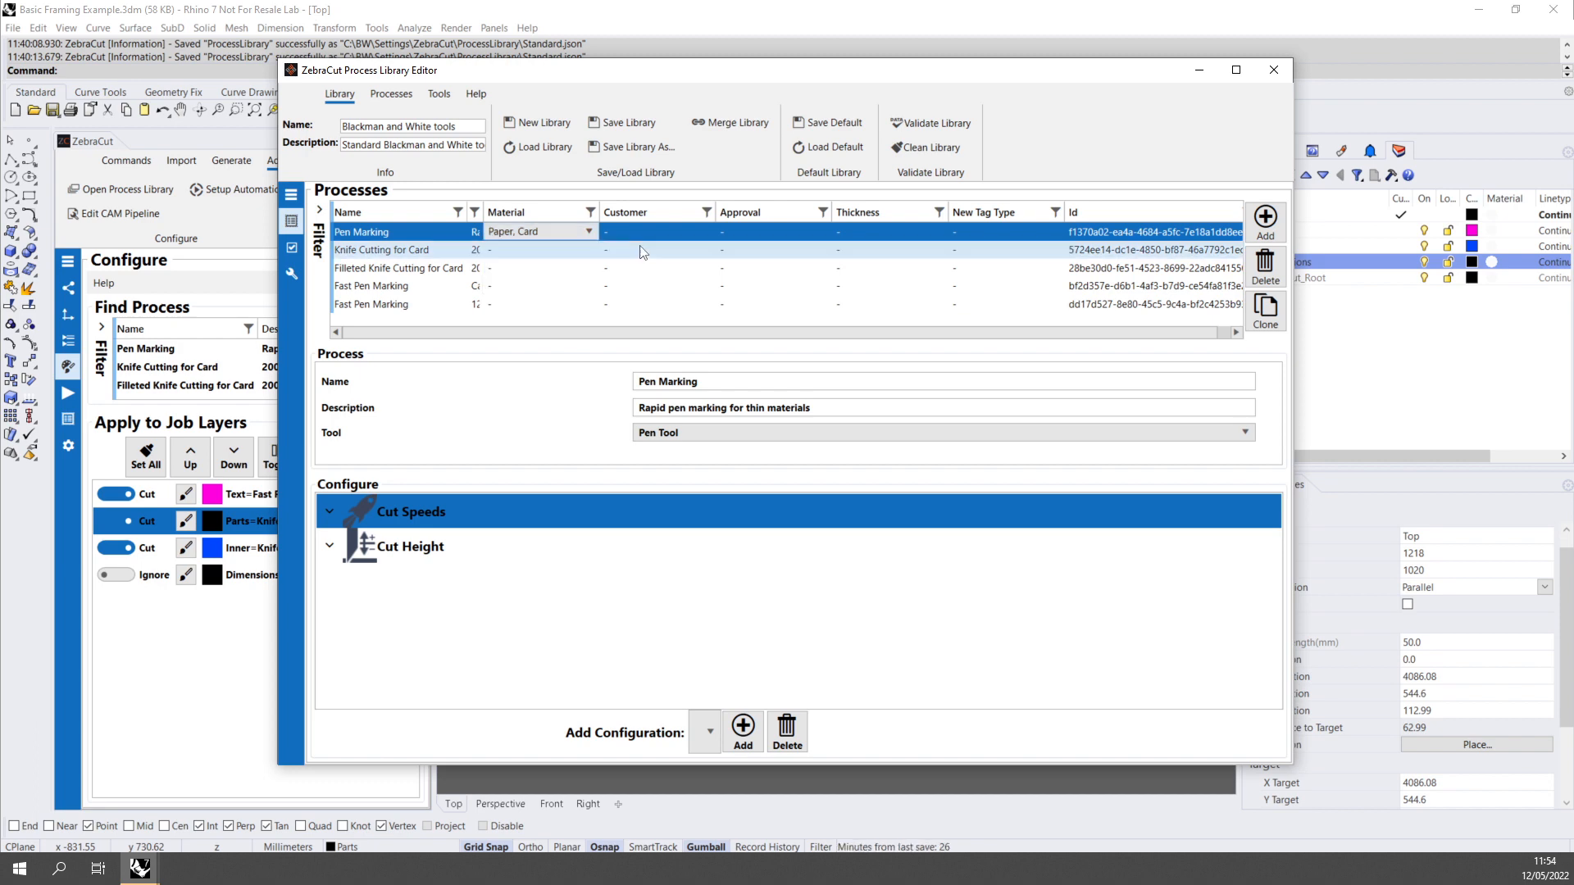
# Assign the Customer tags Alpha and Gamma to the Pen Marking process.
pyautogui.click(684, 230)
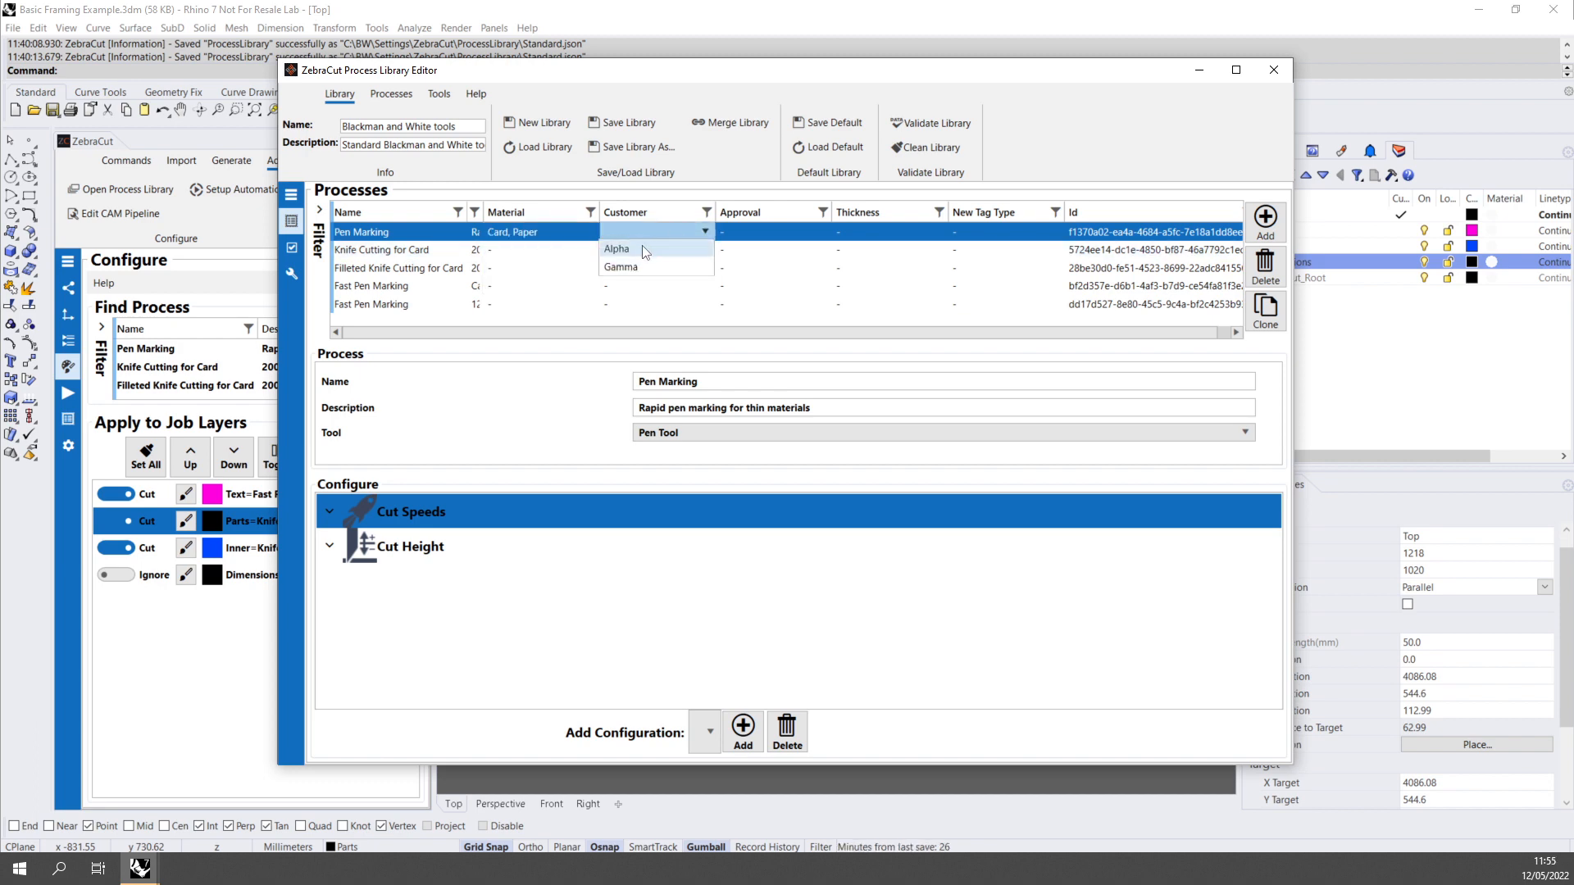
pyautogui.click(644, 251)
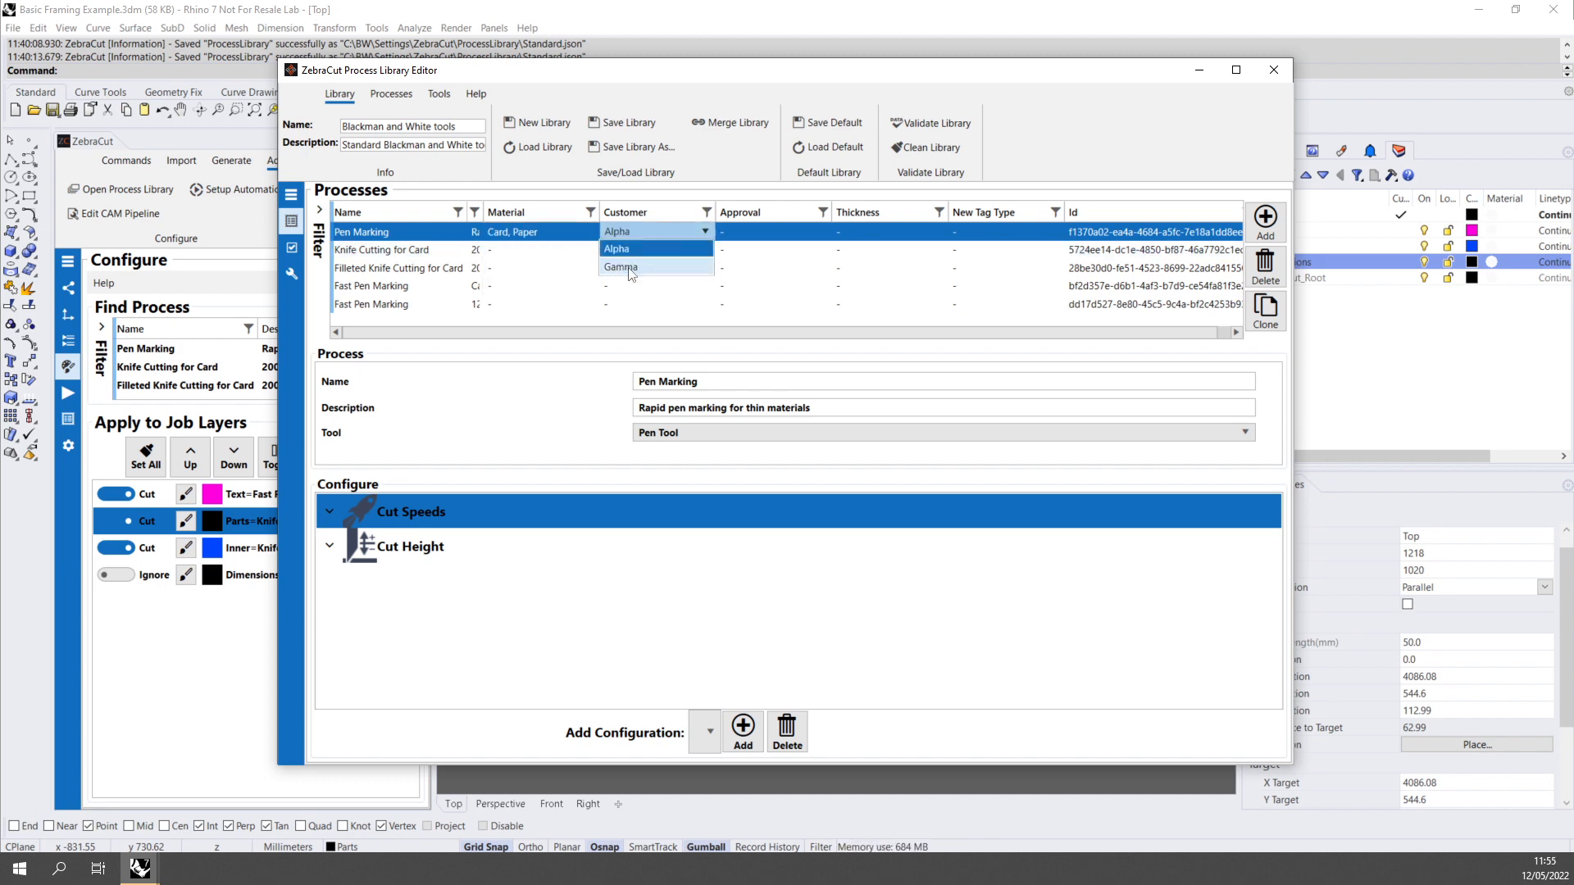
pyautogui.click(629, 268)
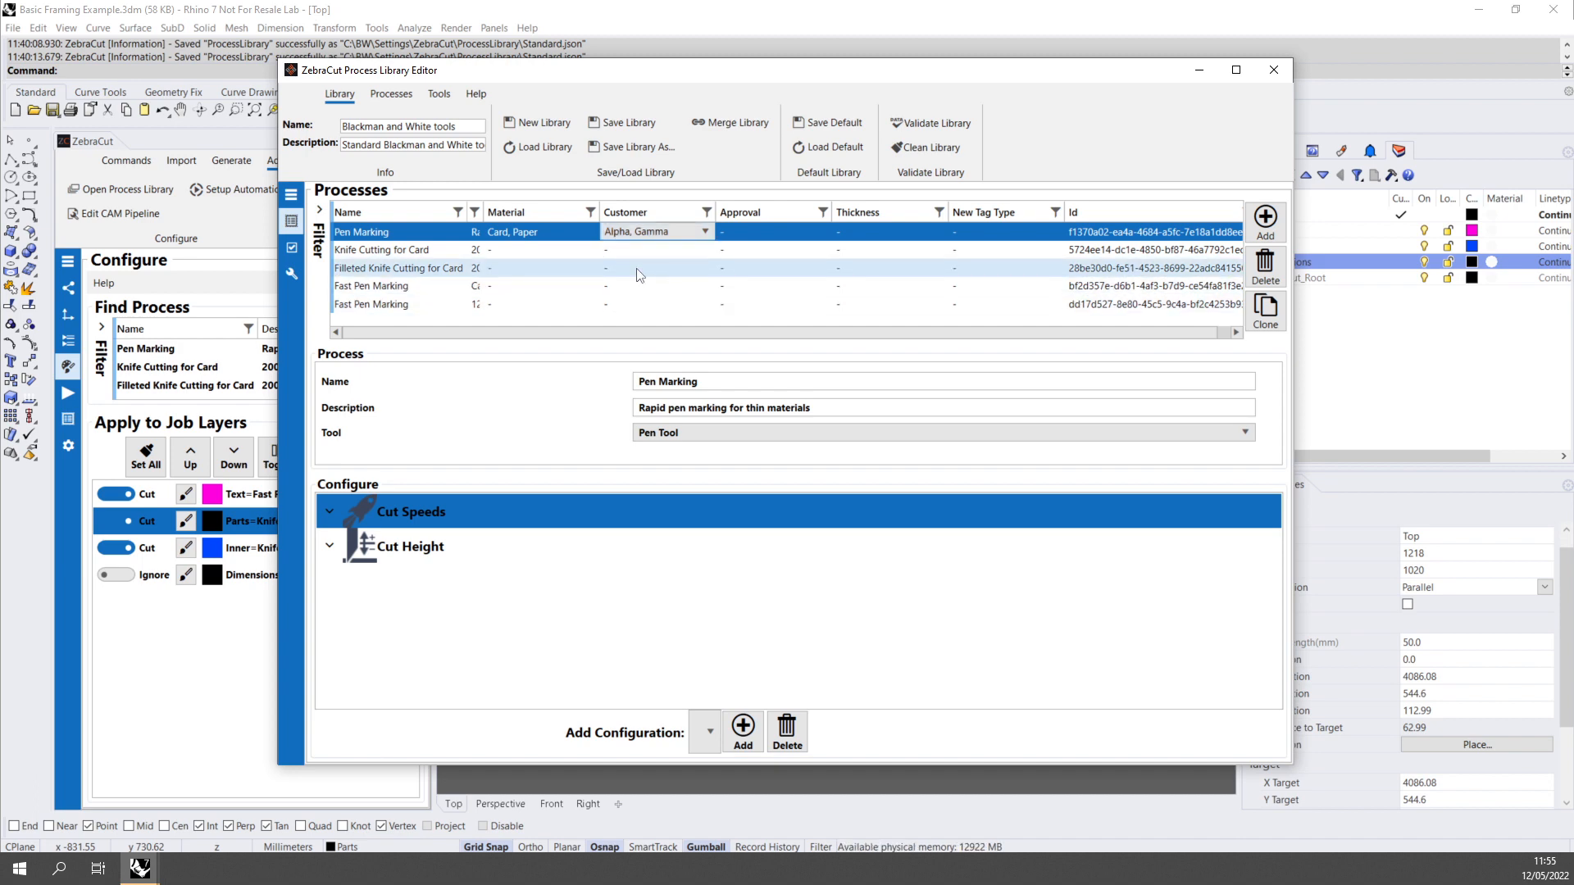
# Assign the Customer tag Alpha to Knife Cutting for Card and Gamma to Filleted Knife Cutting for Card.
pyautogui.click(650, 253)
pyautogui.click(656, 251)
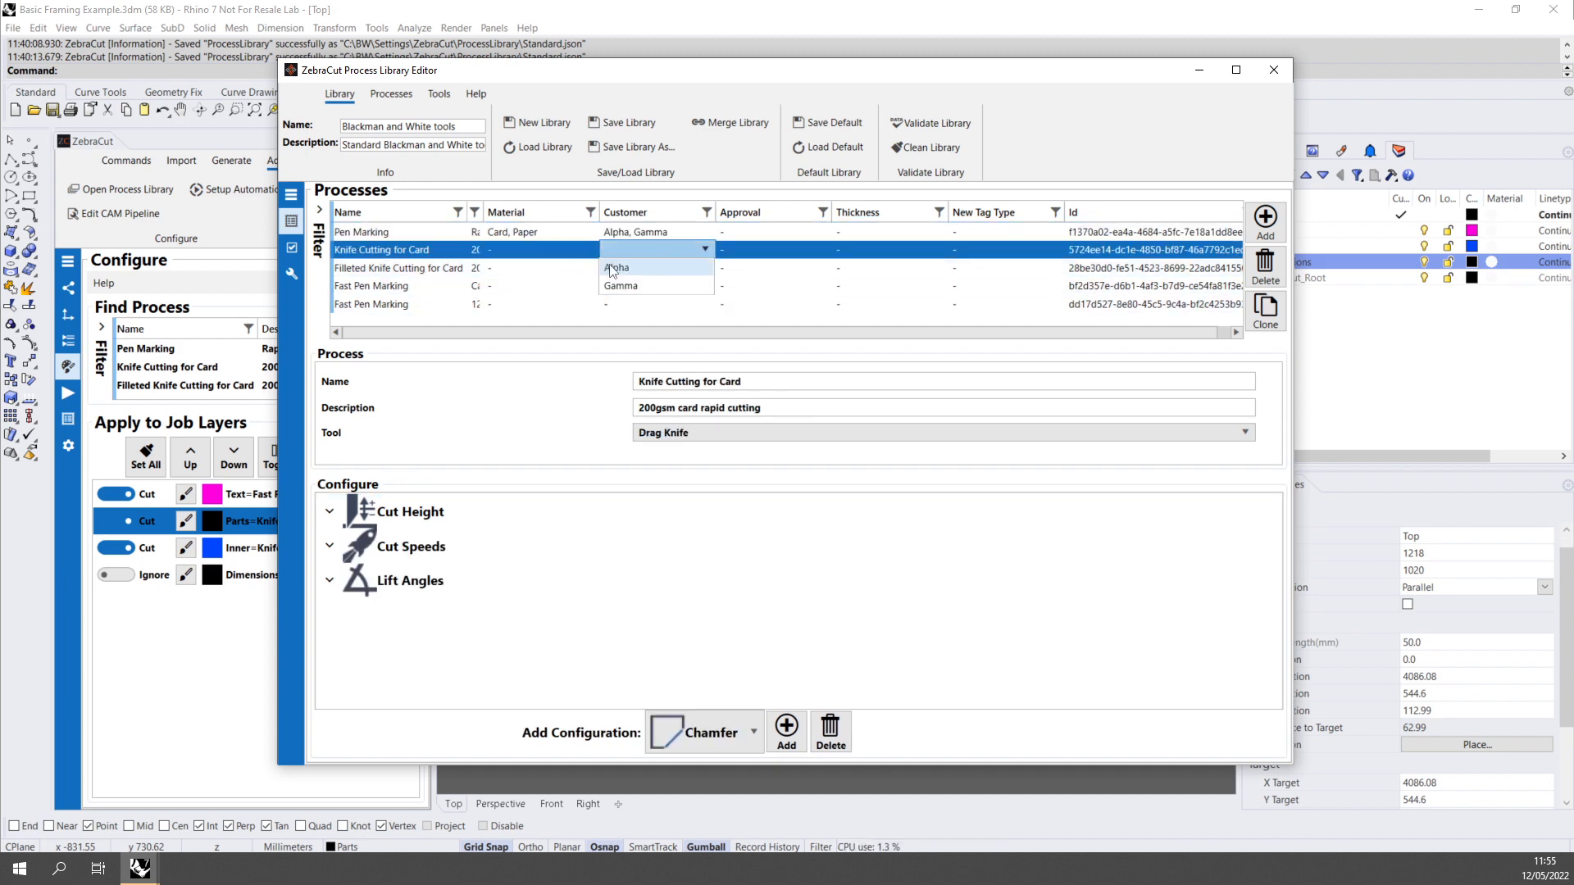
pyautogui.click(617, 268)
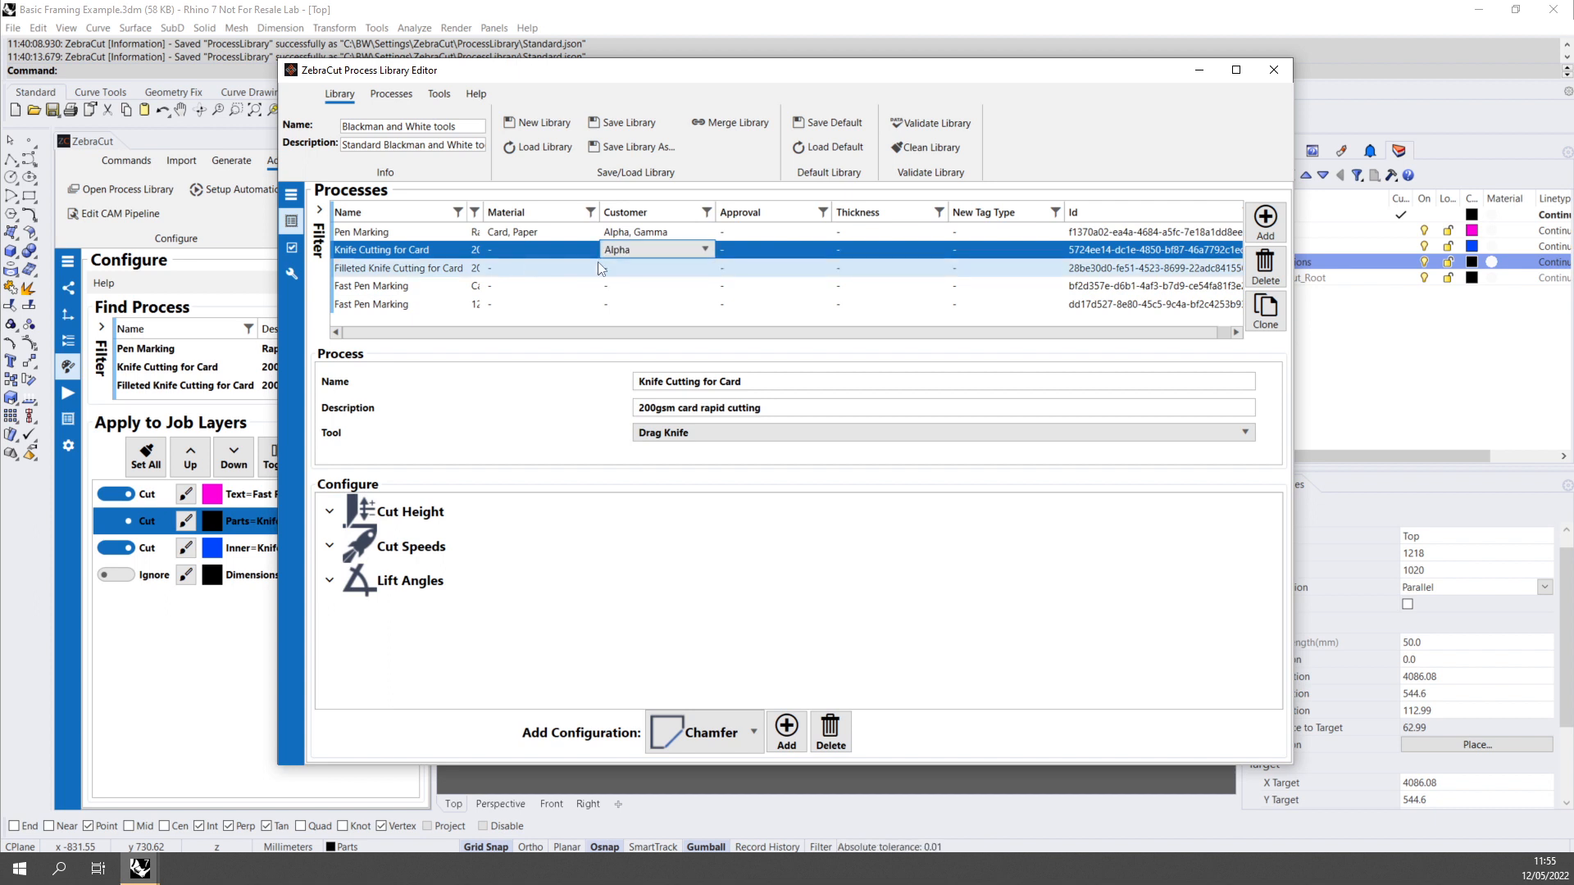
pyautogui.click(634, 271)
pyautogui.click(634, 275)
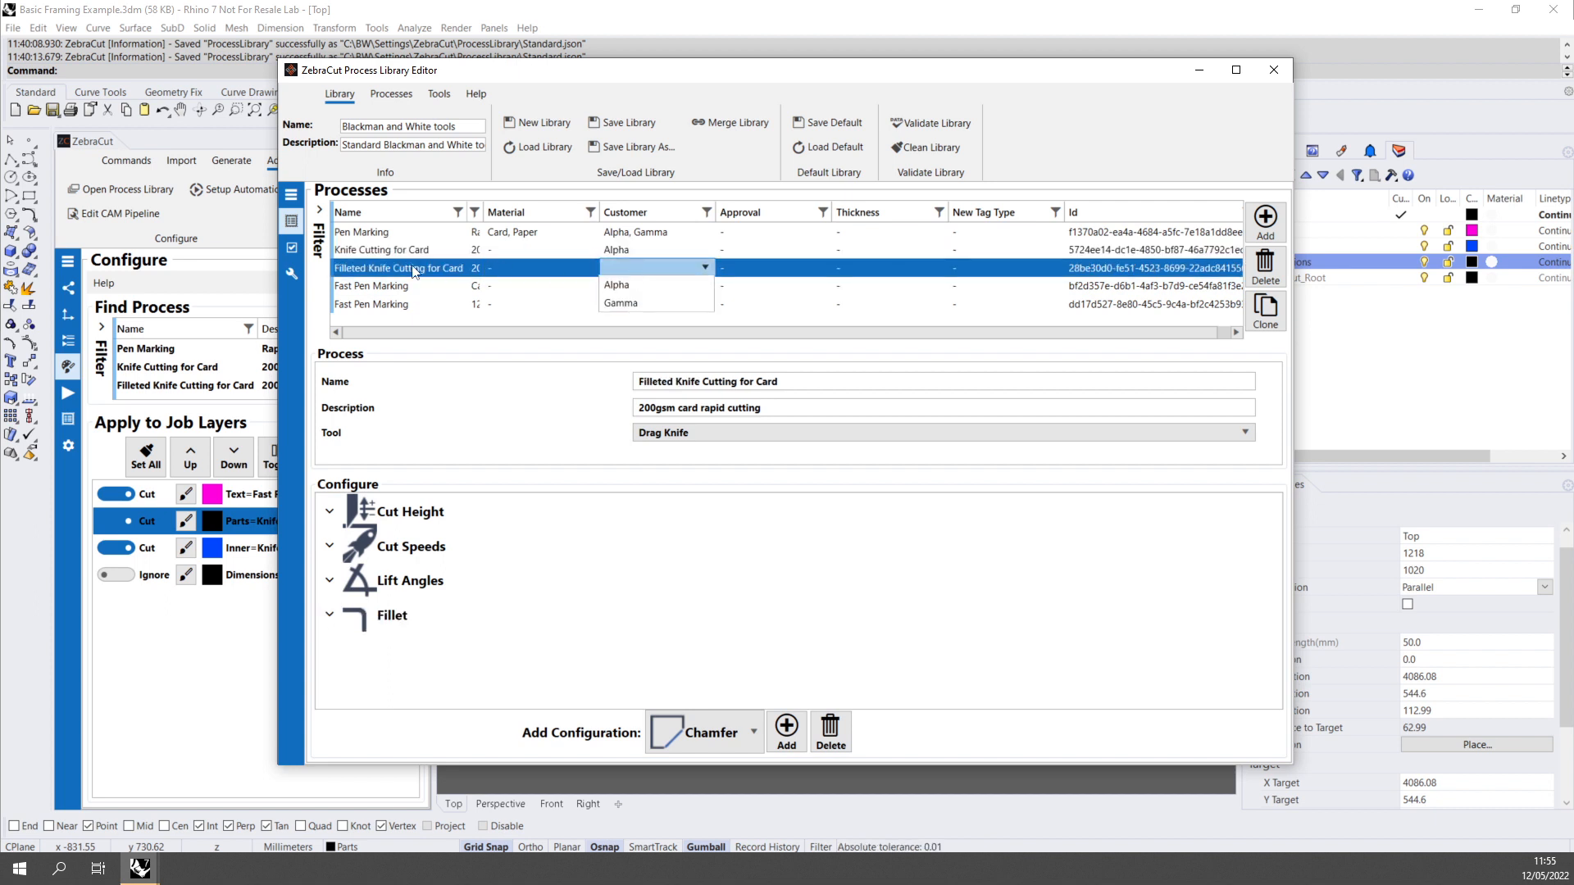
pyautogui.click(621, 302)
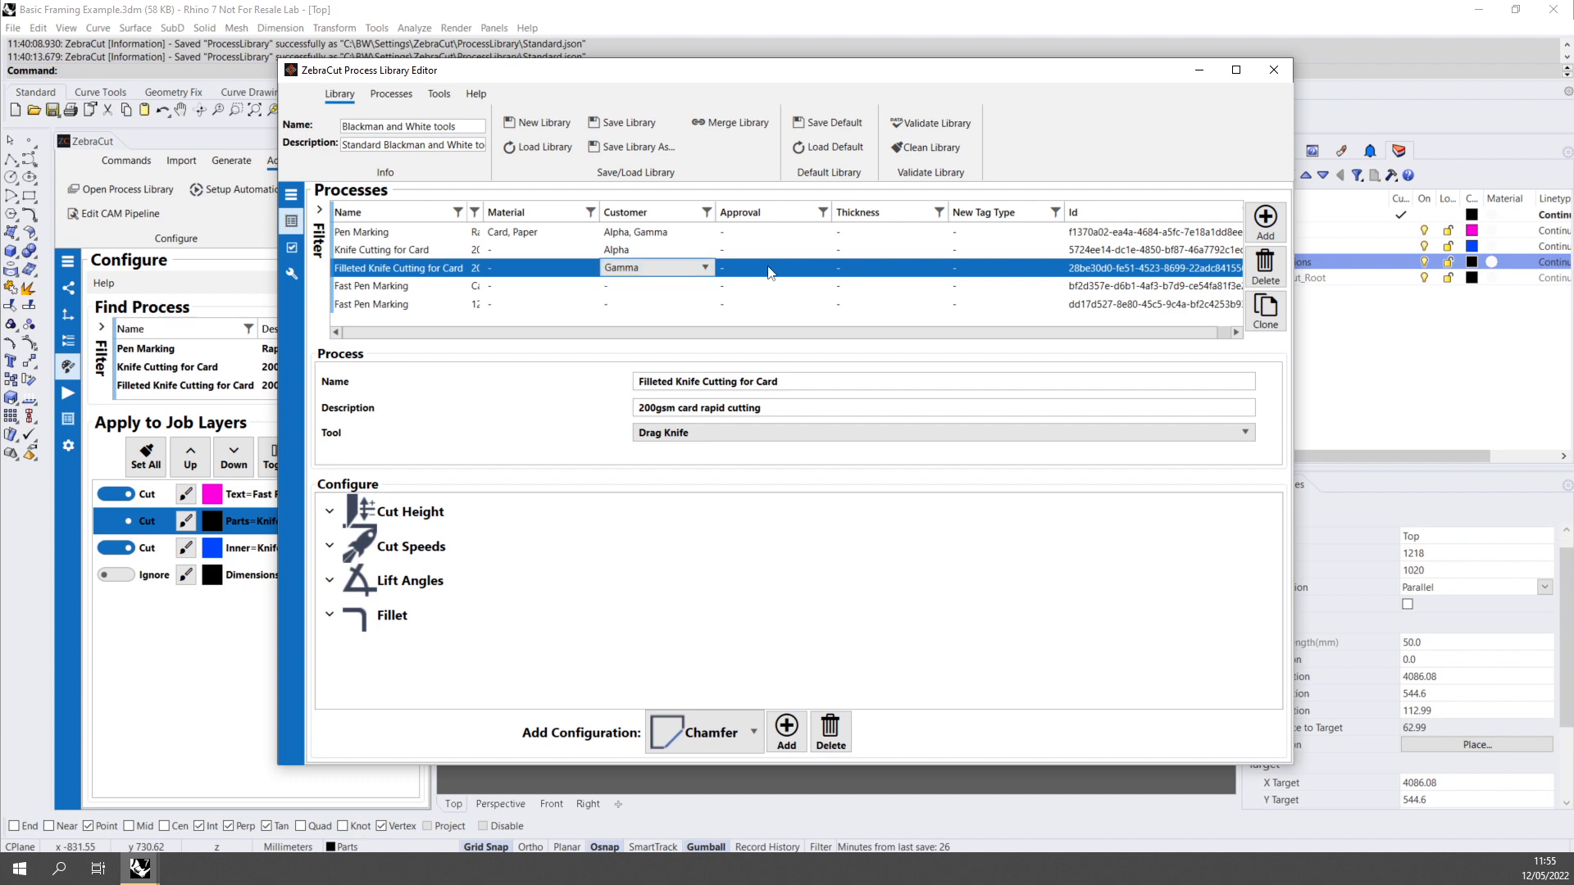
# Set the Approval tag of the Pen Marking process to Approved.
pyautogui.click(772, 236)
pyautogui.click(772, 237)
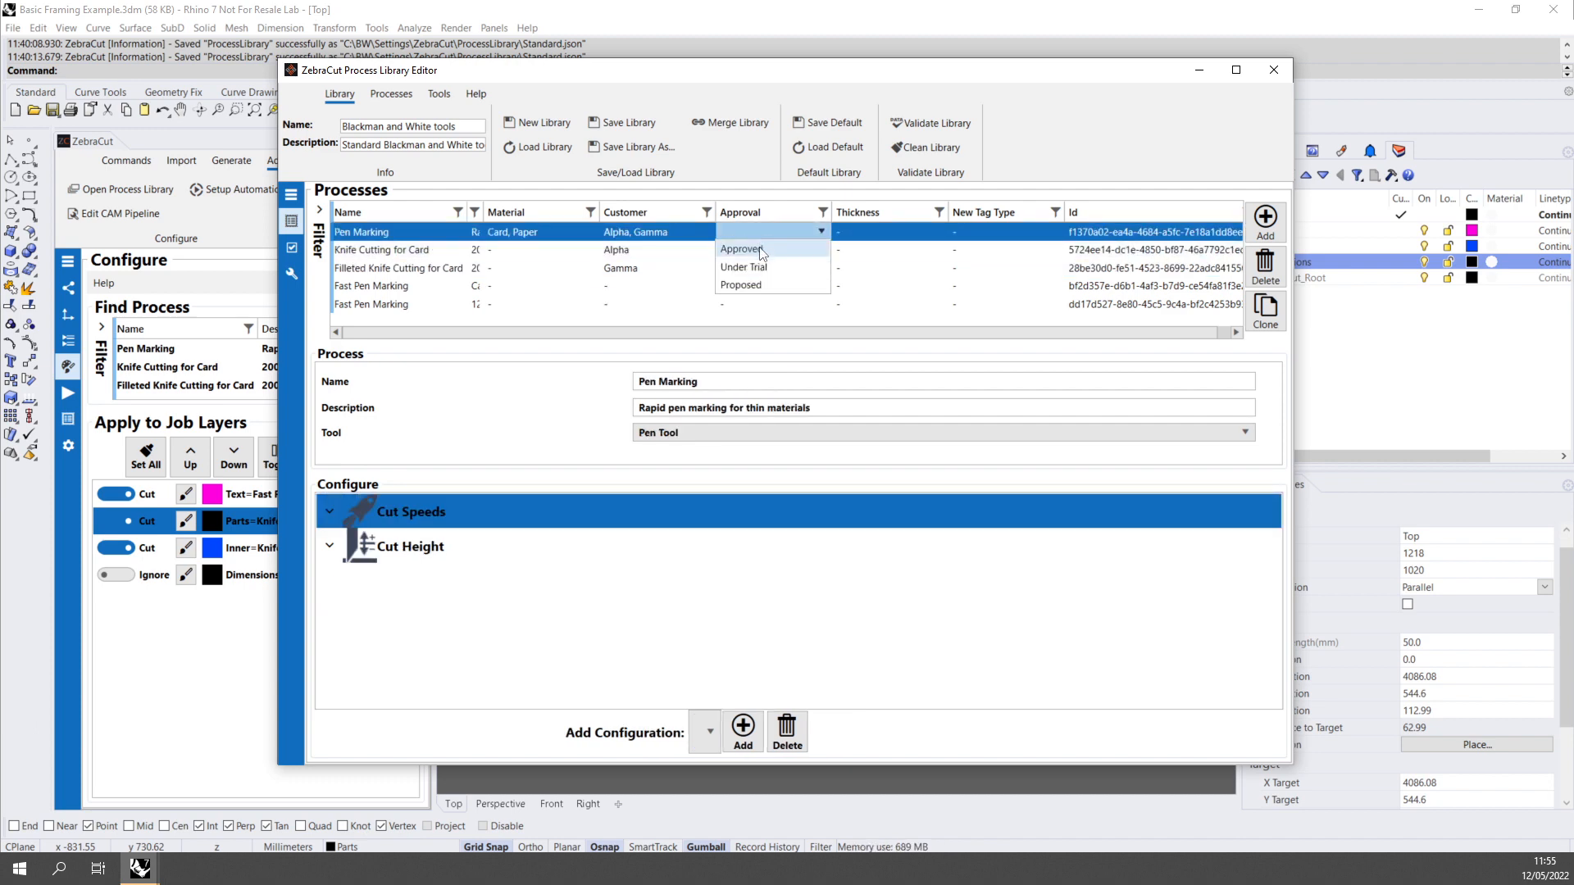
pyautogui.click(734, 249)
# Assign the Approval tags Approved and Proposed to the Knife Cutting for Card process.
pyautogui.click(740, 250)
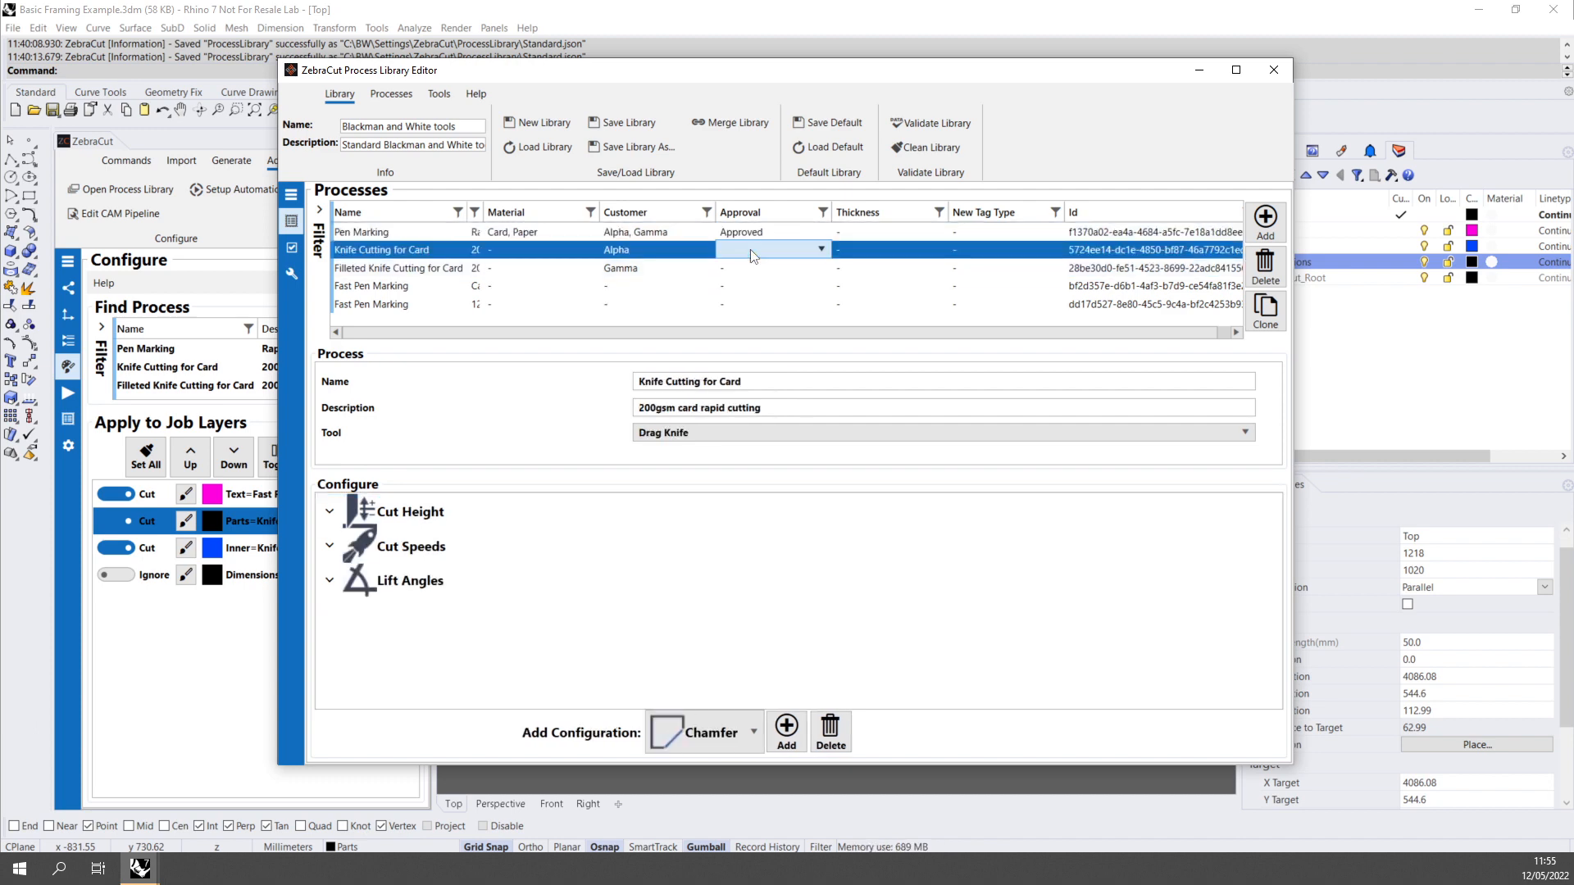
pyautogui.click(746, 254)
pyautogui.click(742, 268)
pyautogui.click(815, 271)
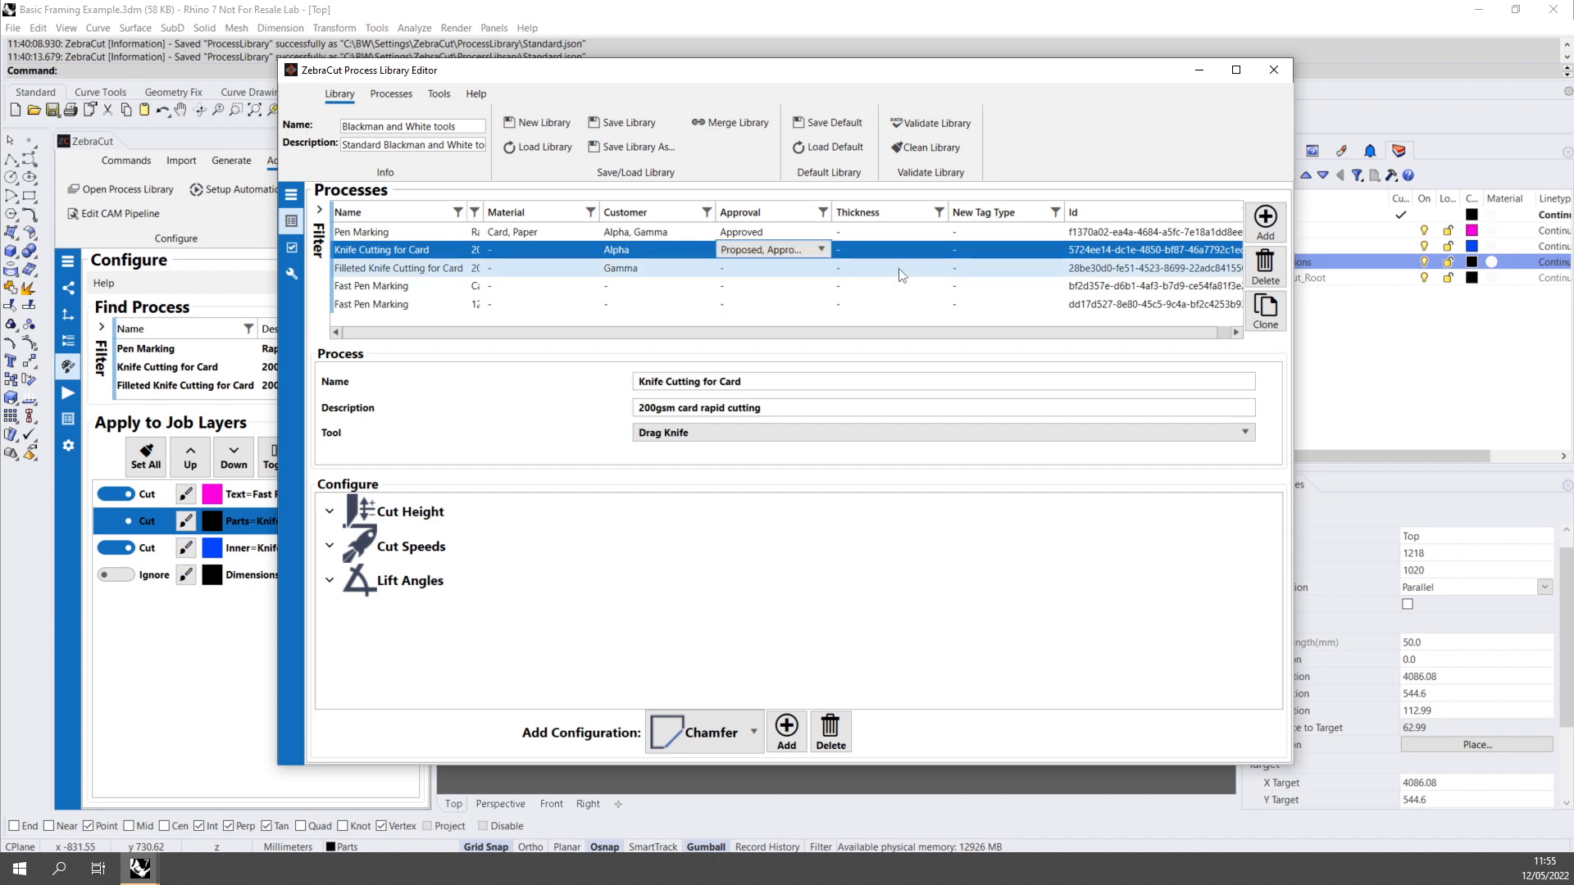
# Set the Approval tag of the Filleted Knife Cutting for Card process to Approved.
pyautogui.click(818, 269)
pyautogui.click(817, 271)
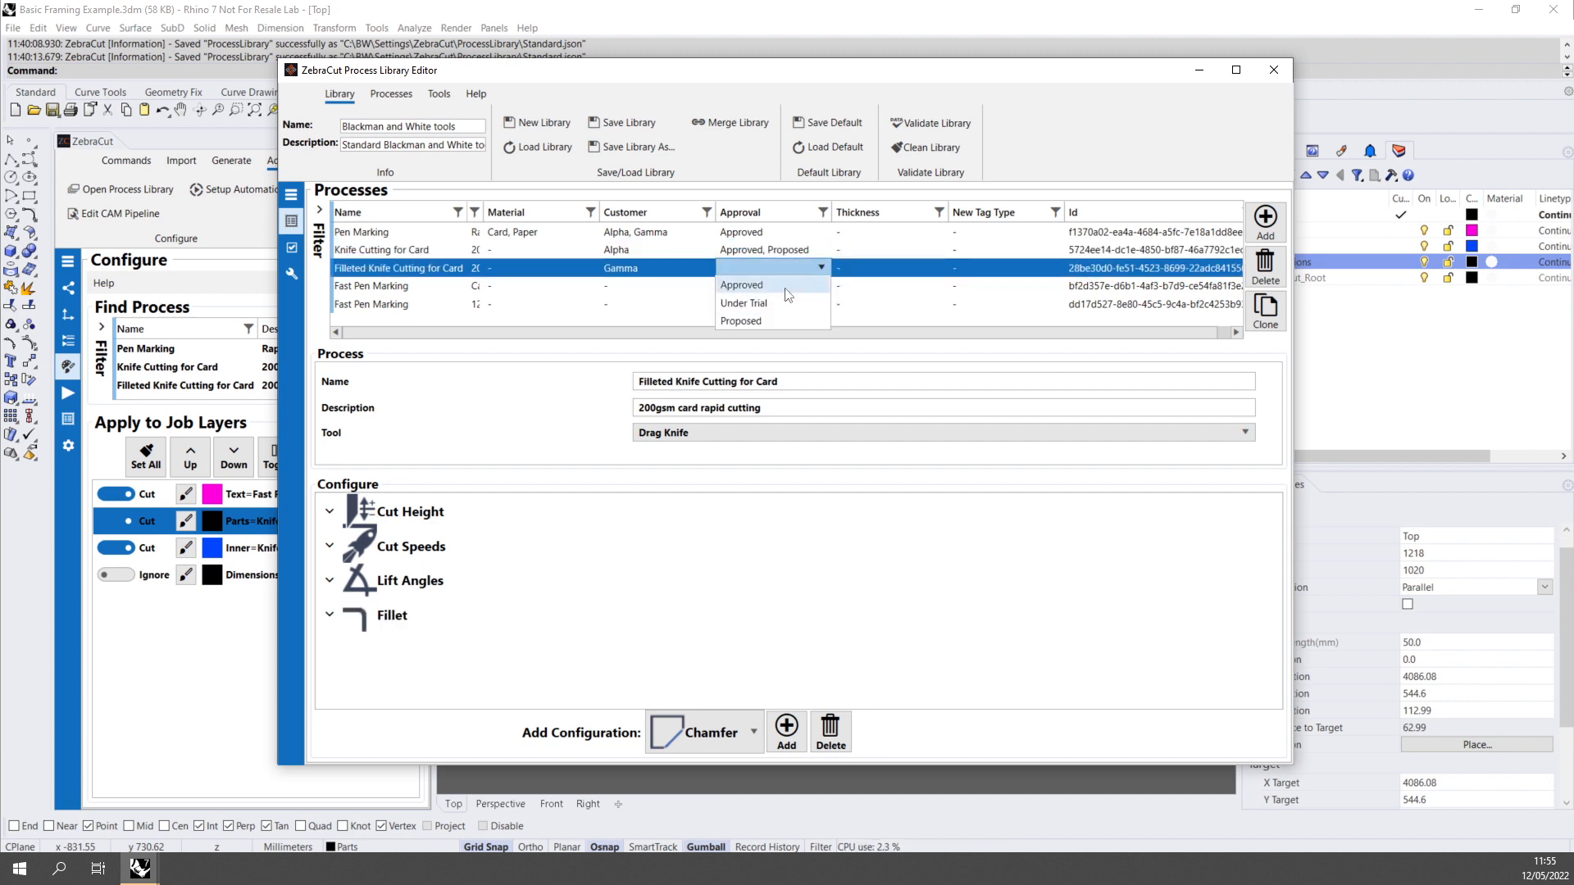
pyautogui.click(779, 284)
# Change the Approval tags of Knife Cutting for Card so that only Approved is assigned.
pyautogui.click(808, 259)
pyautogui.click(809, 259)
pyautogui.click(805, 249)
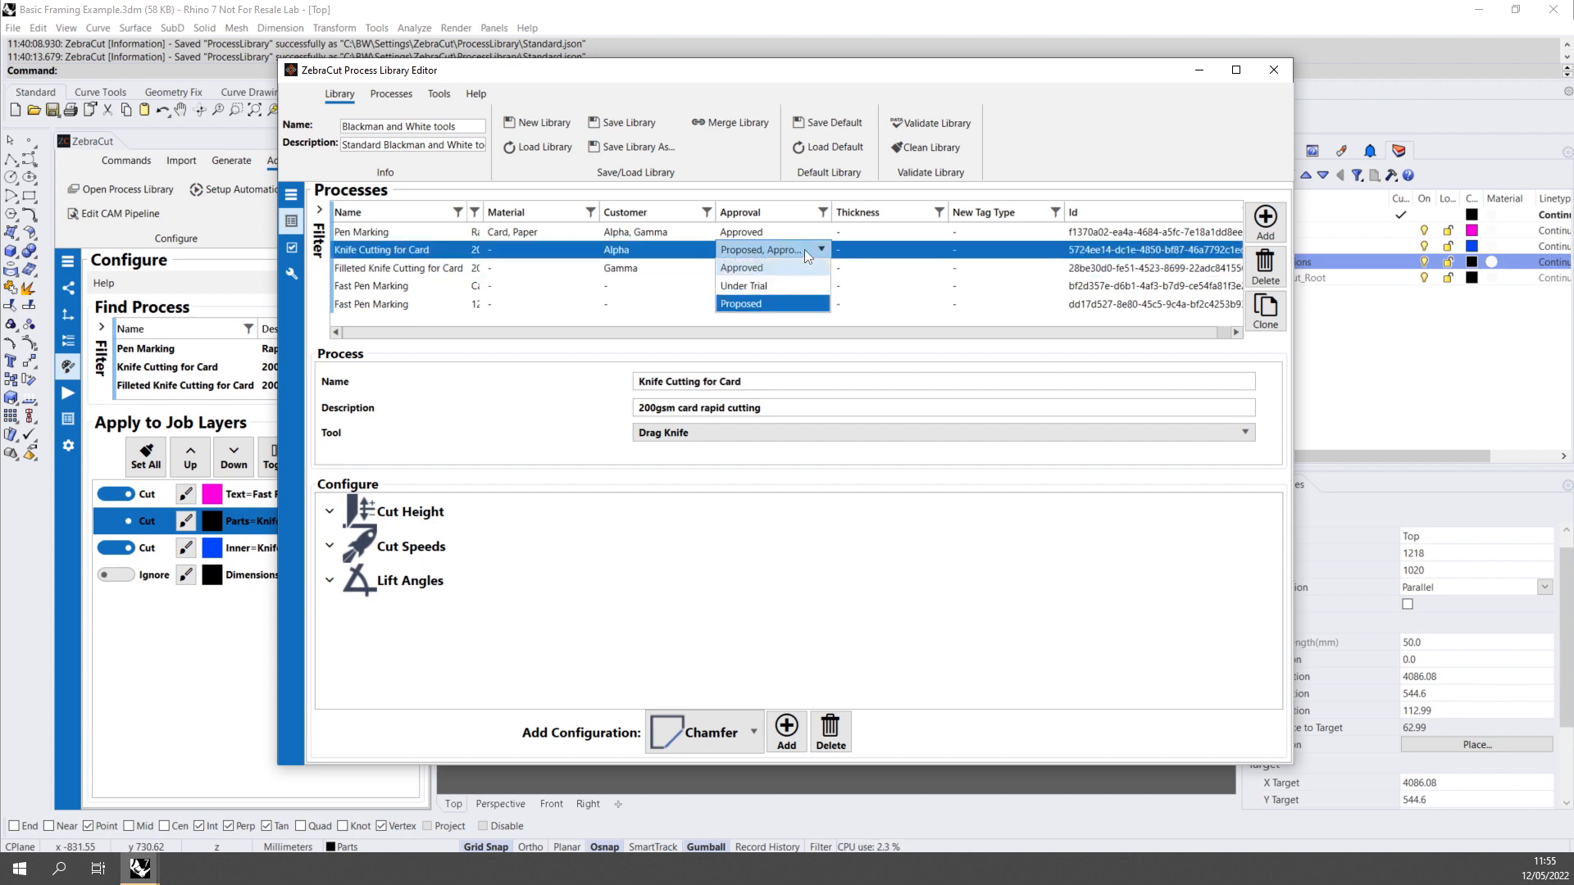
pyautogui.click(779, 276)
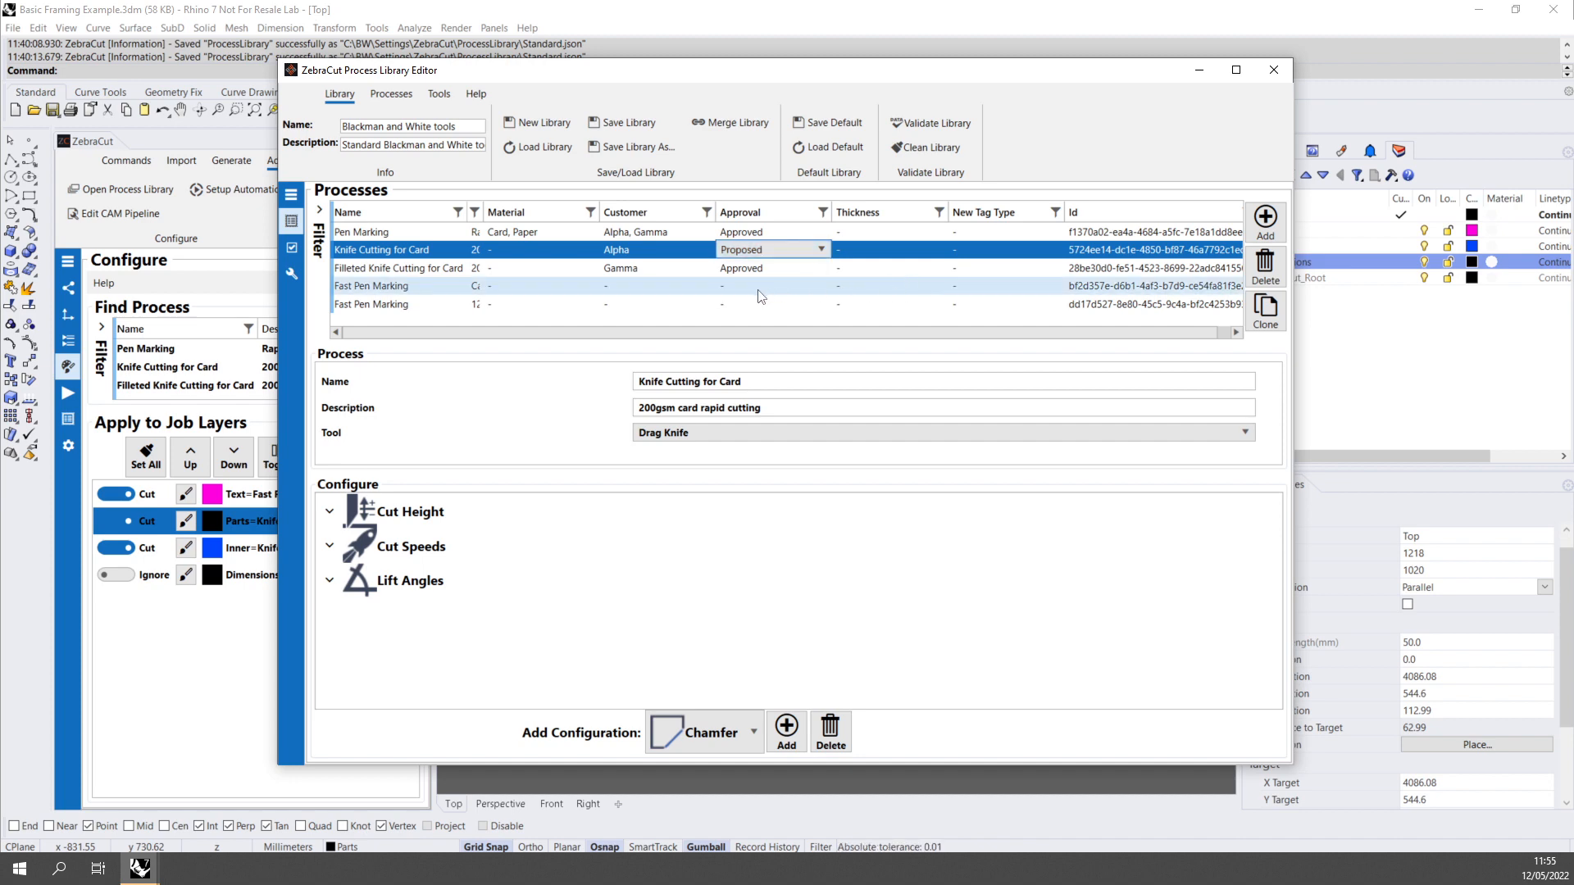
pyautogui.click(779, 253)
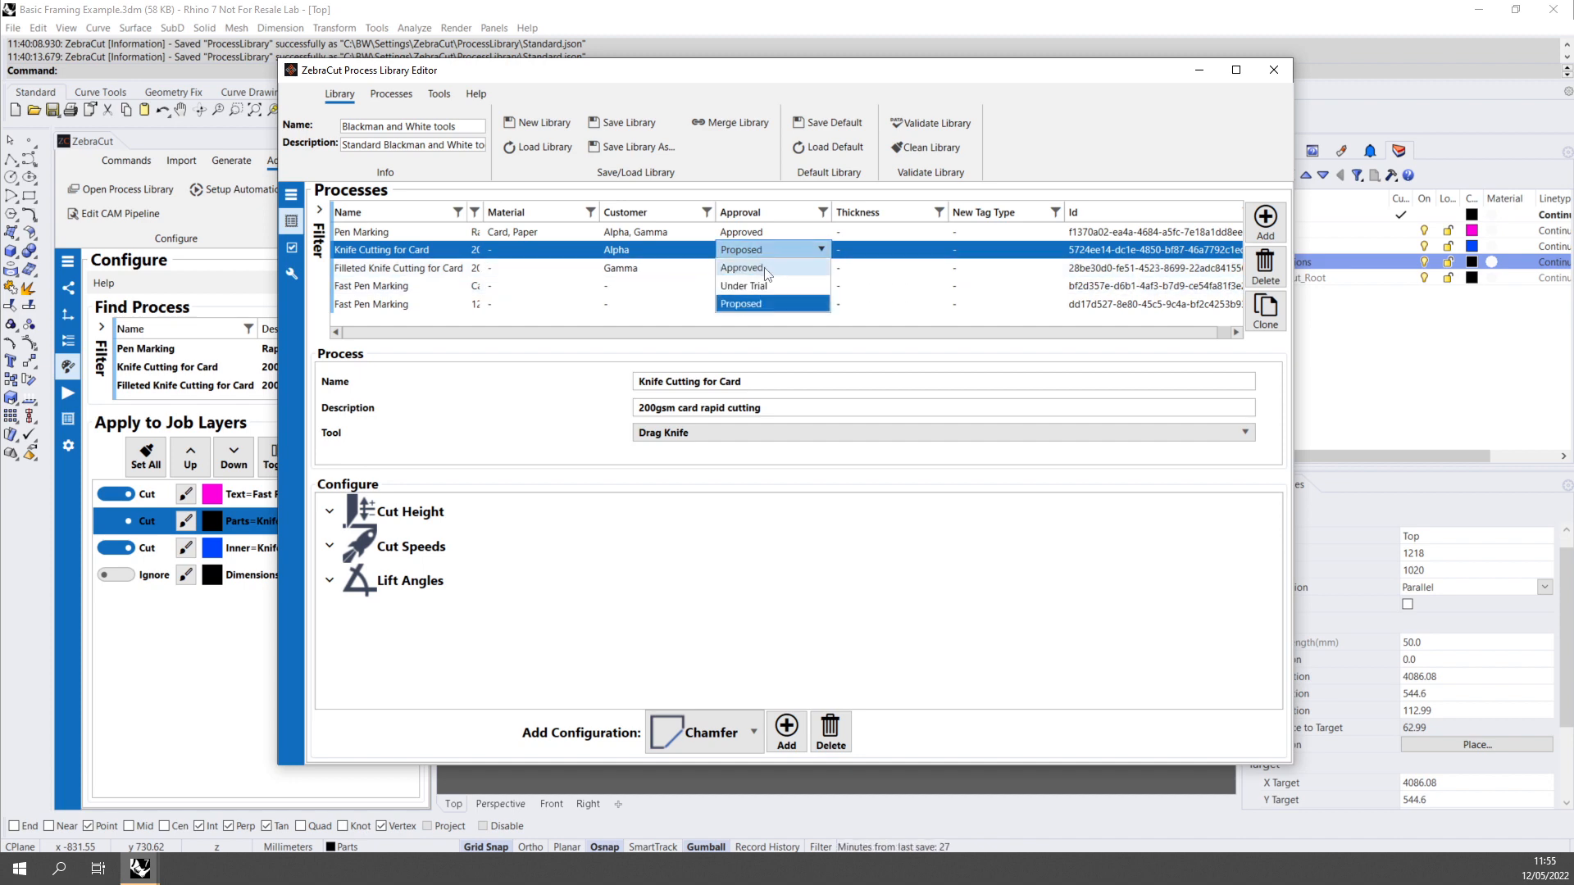
pyautogui.click(864, 295)
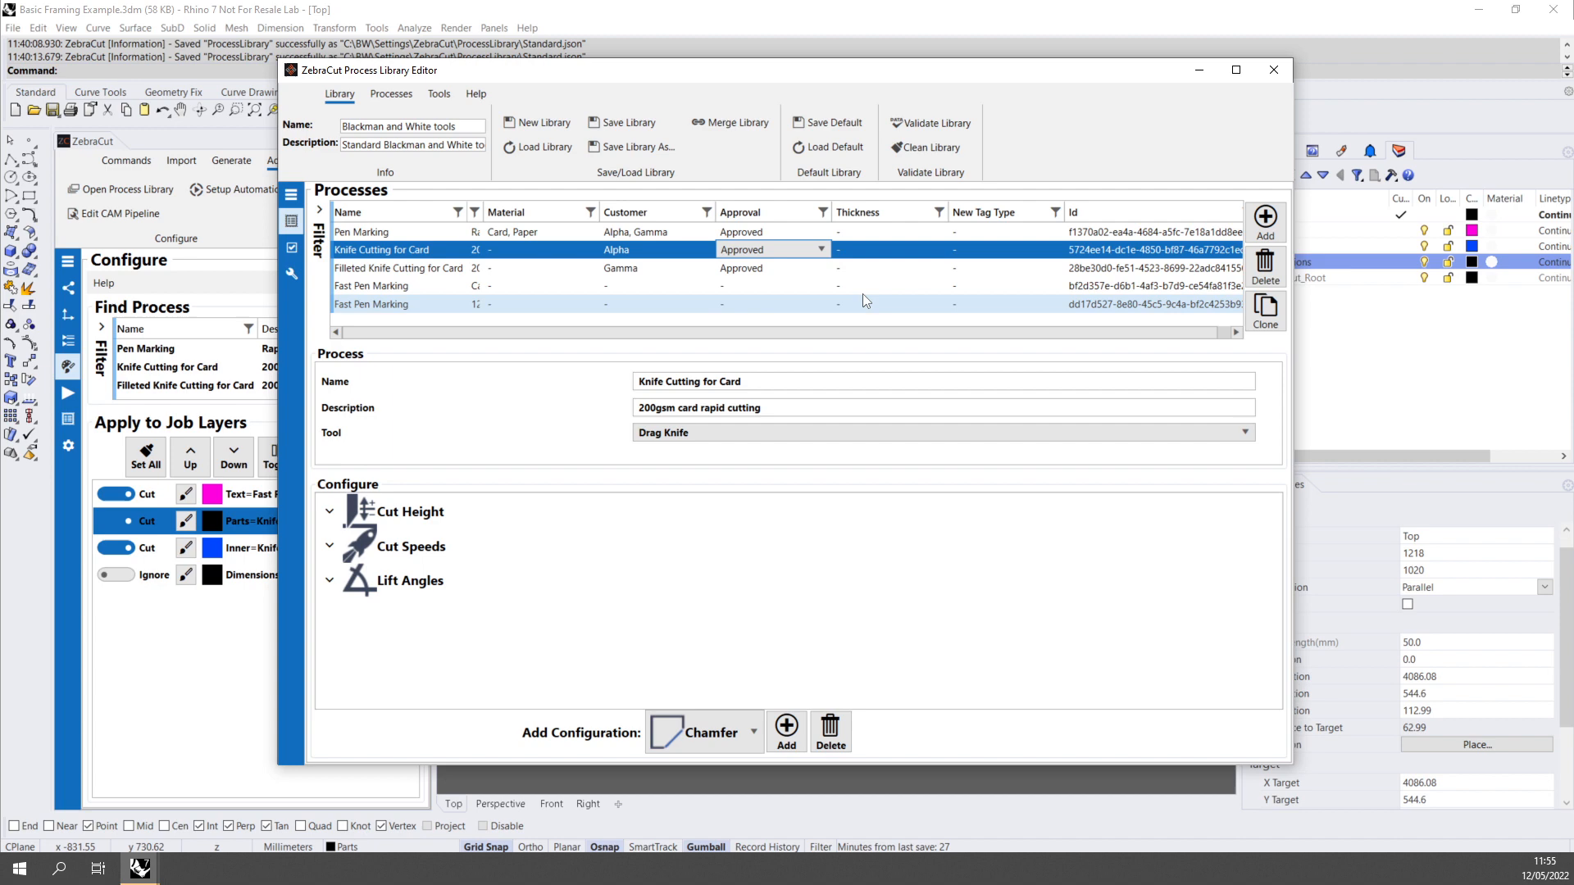
# Set the Thickness tag of the Pen Marking process to 0-2mm.
pyautogui.click(917, 235)
pyautogui.click(916, 234)
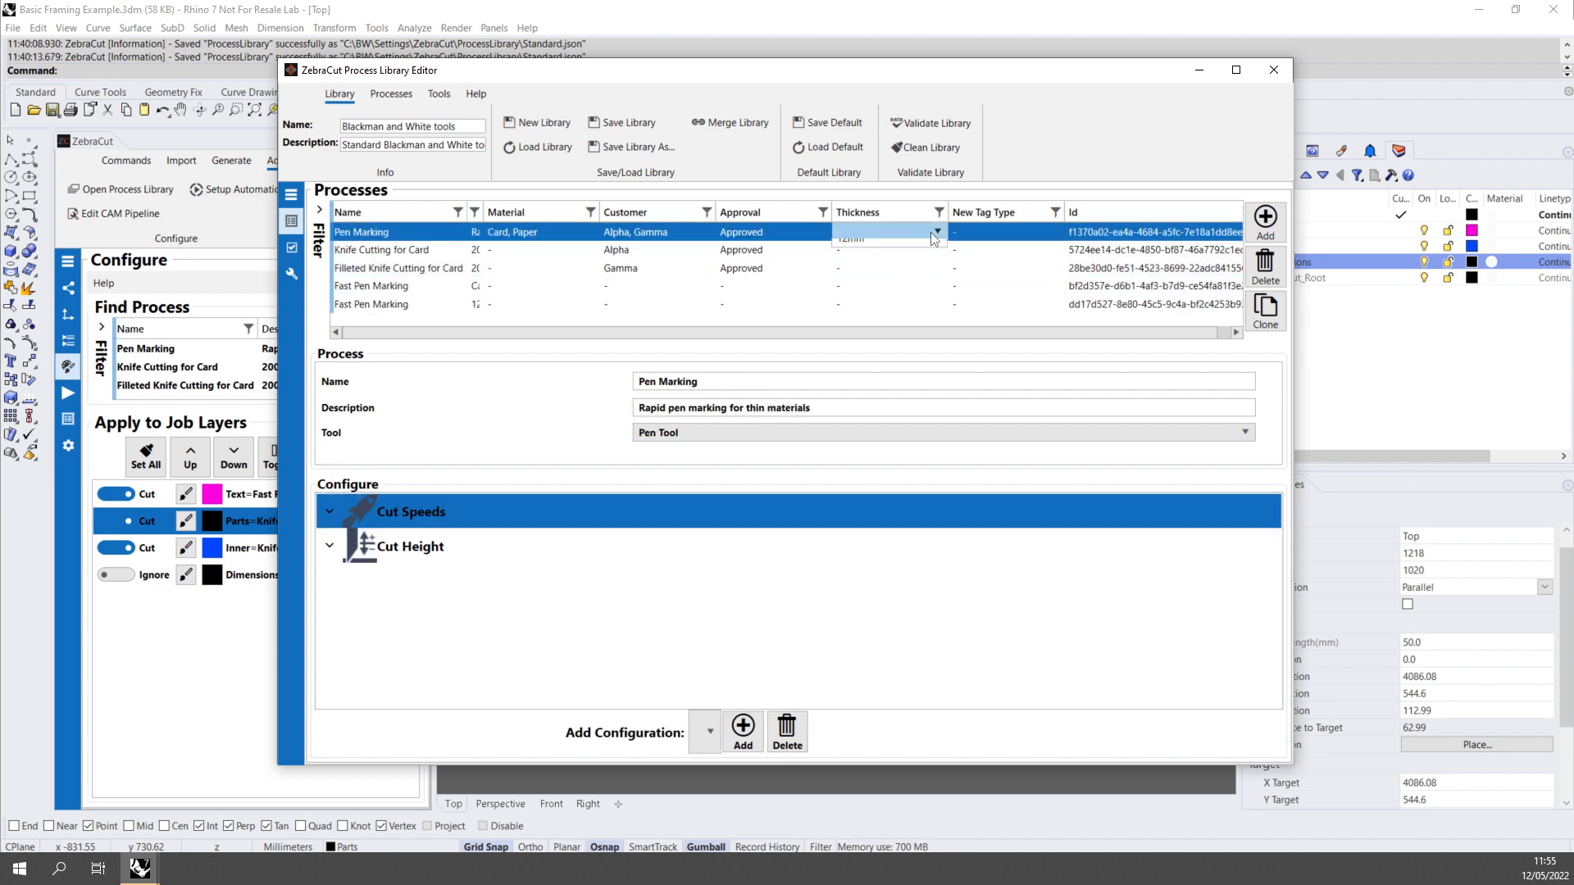
pyautogui.click(918, 232)
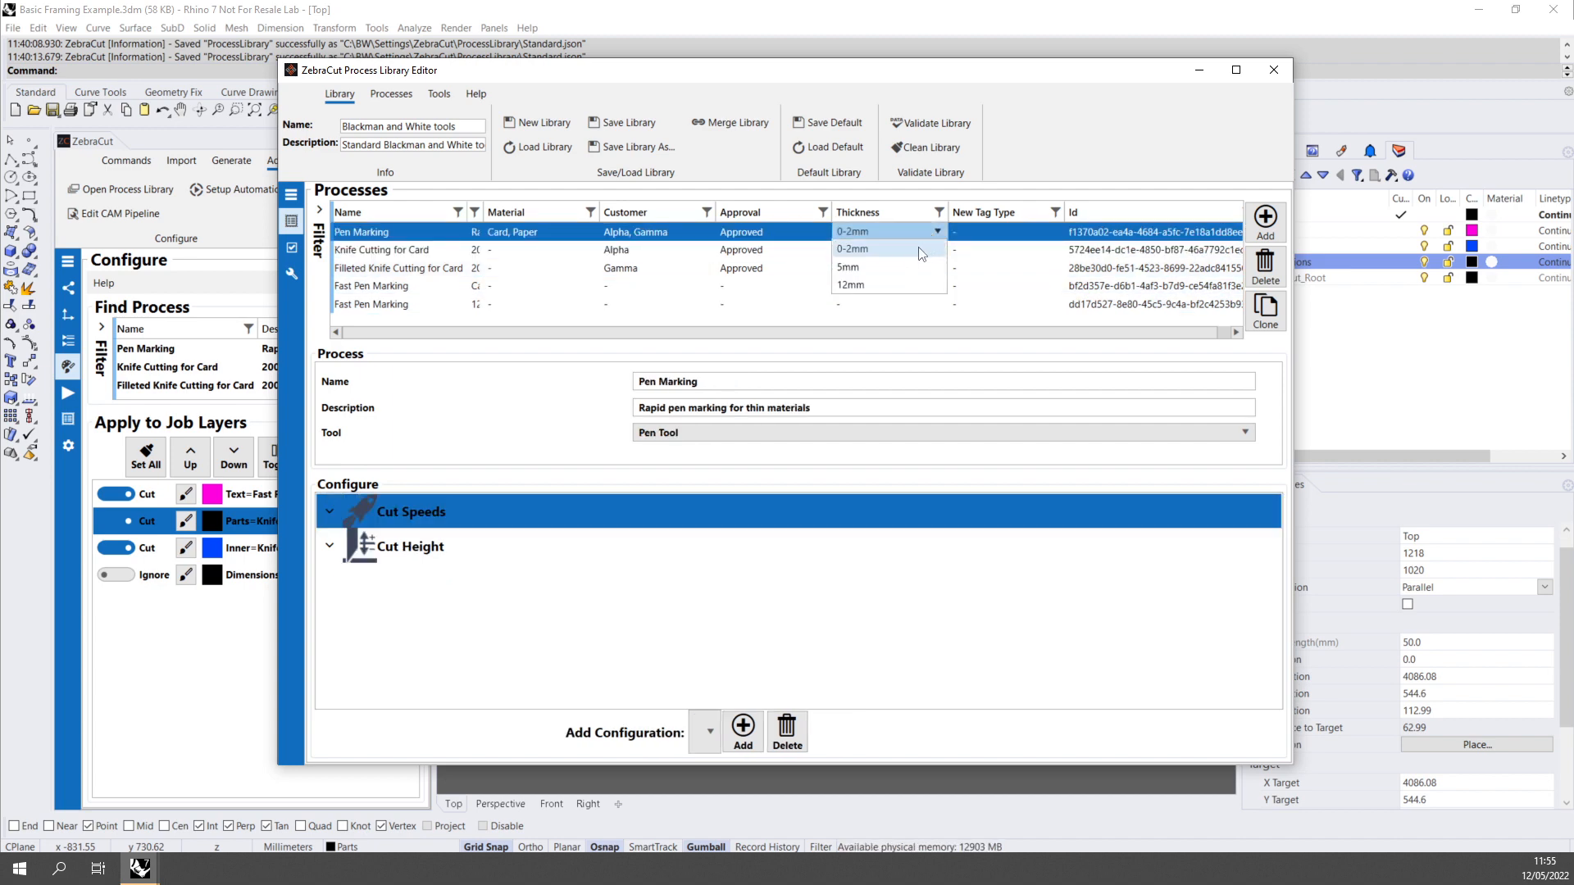
pyautogui.click(920, 250)
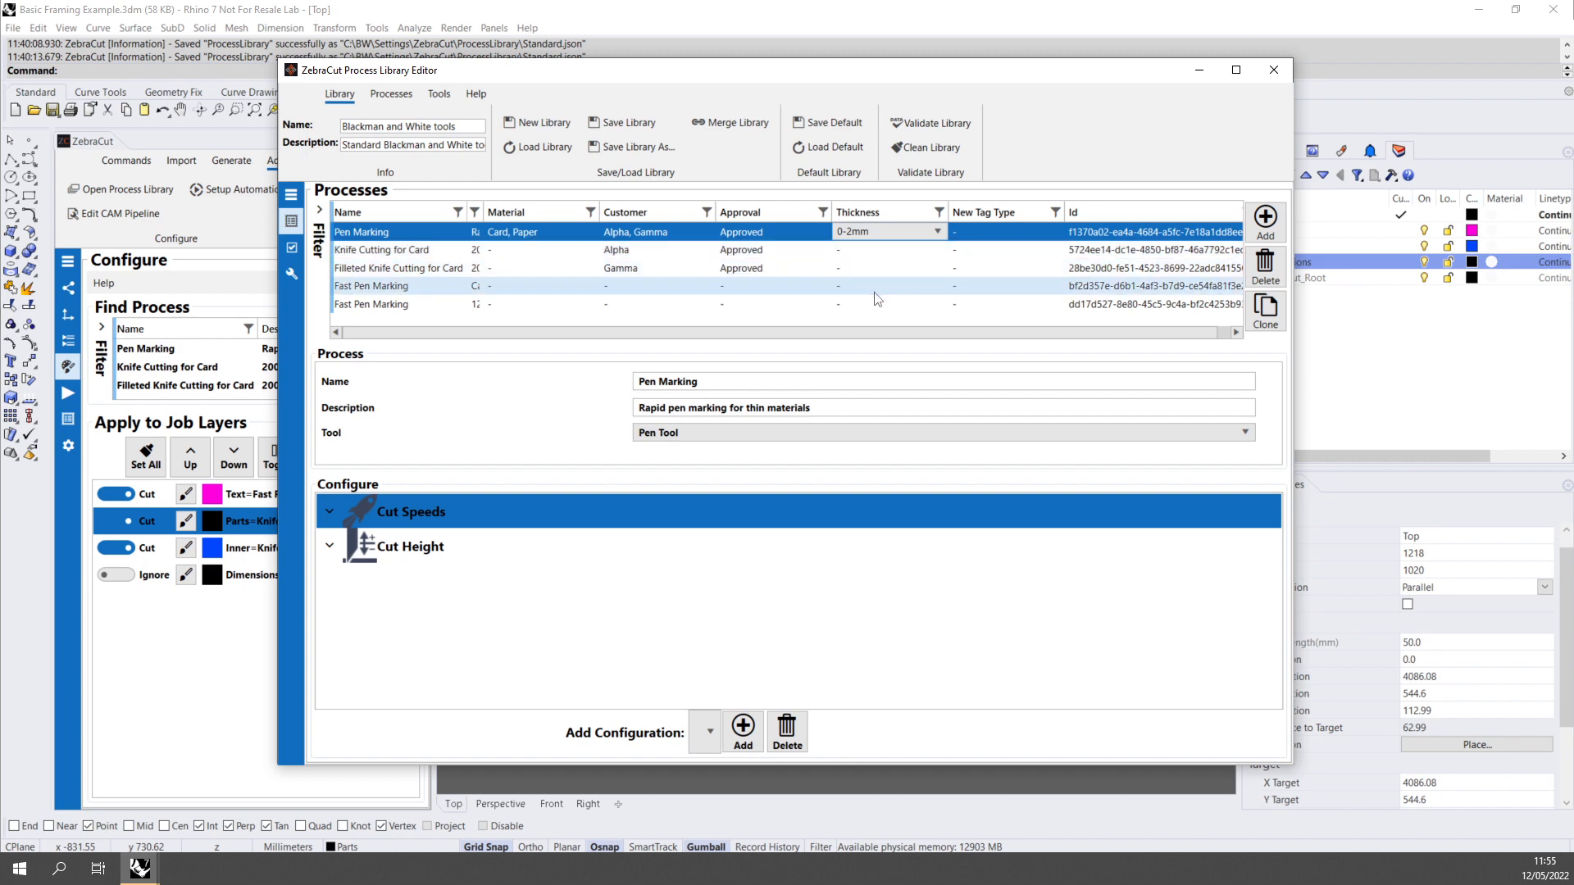
# Widen the Description column and set the Thickness tag of the 12 mm MDF Fast Pen Marking process to 12mm.
pyautogui.moveTo(485, 213); pyautogui.dragTo(555, 212)
pyautogui.click(988, 305)
pyautogui.click(986, 306)
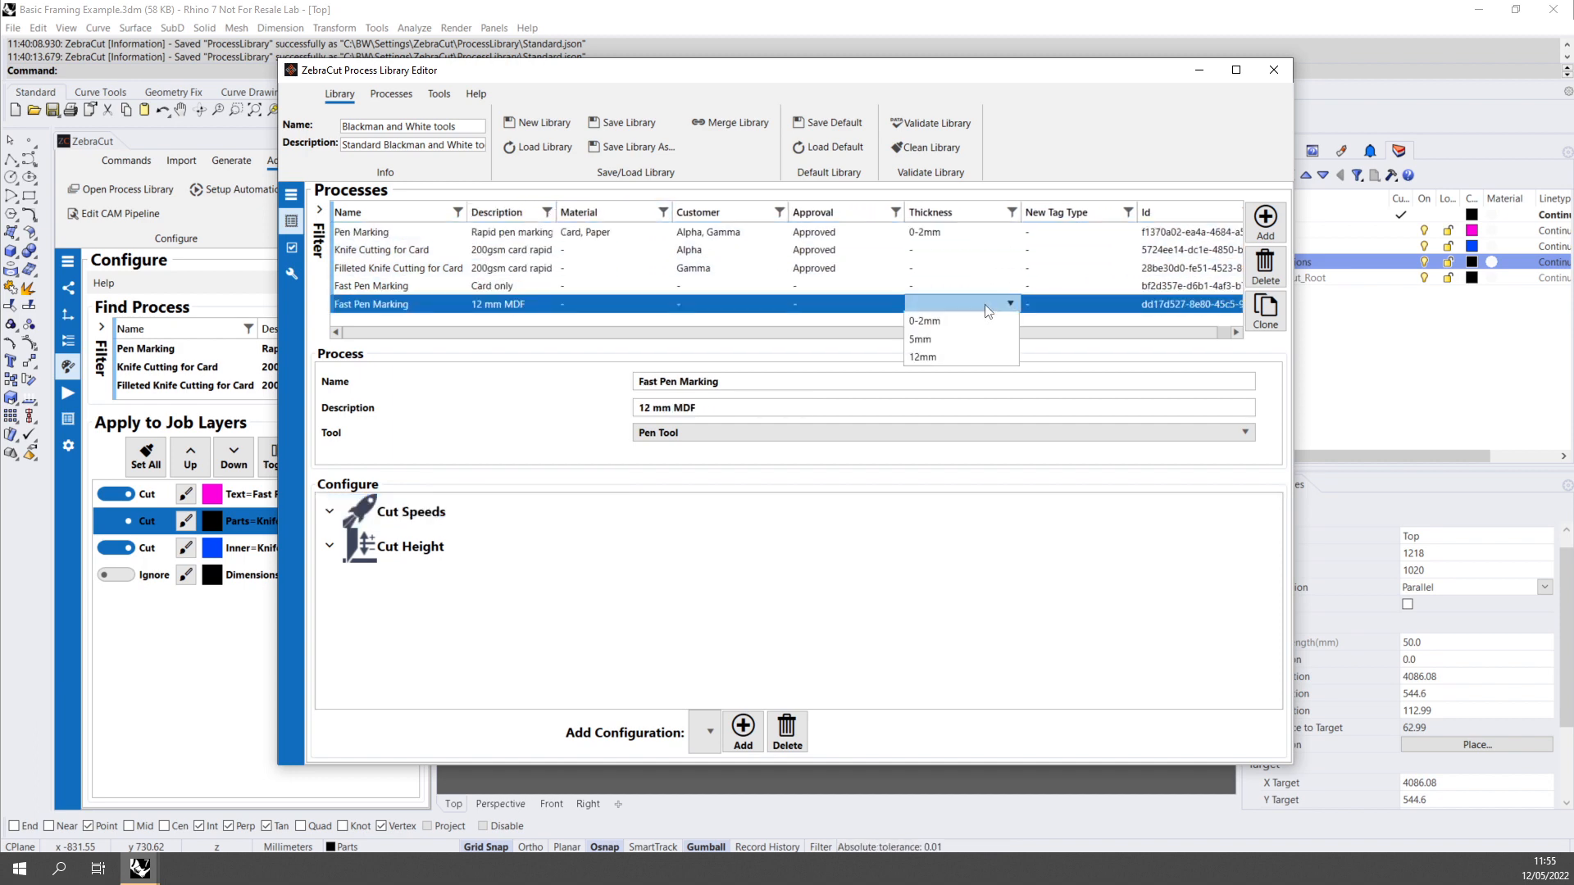
pyautogui.click(942, 356)
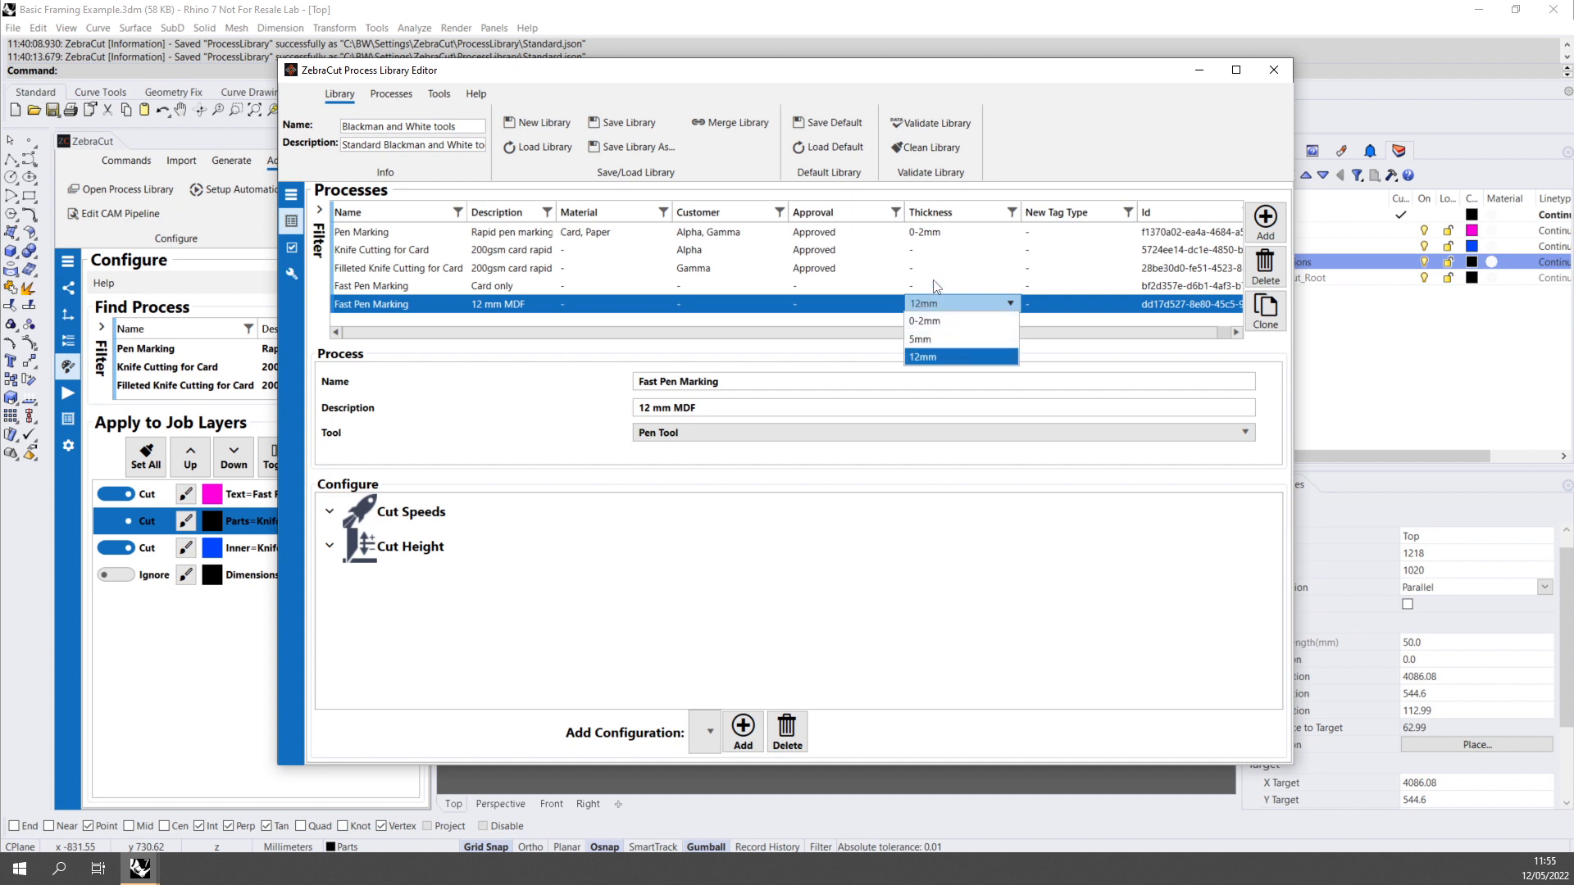
# Set the Thickness tag of the Knife Cutting for Card process to 0-2mm.
pyautogui.click(997, 251)
pyautogui.click(999, 251)
pyautogui.click(1002, 249)
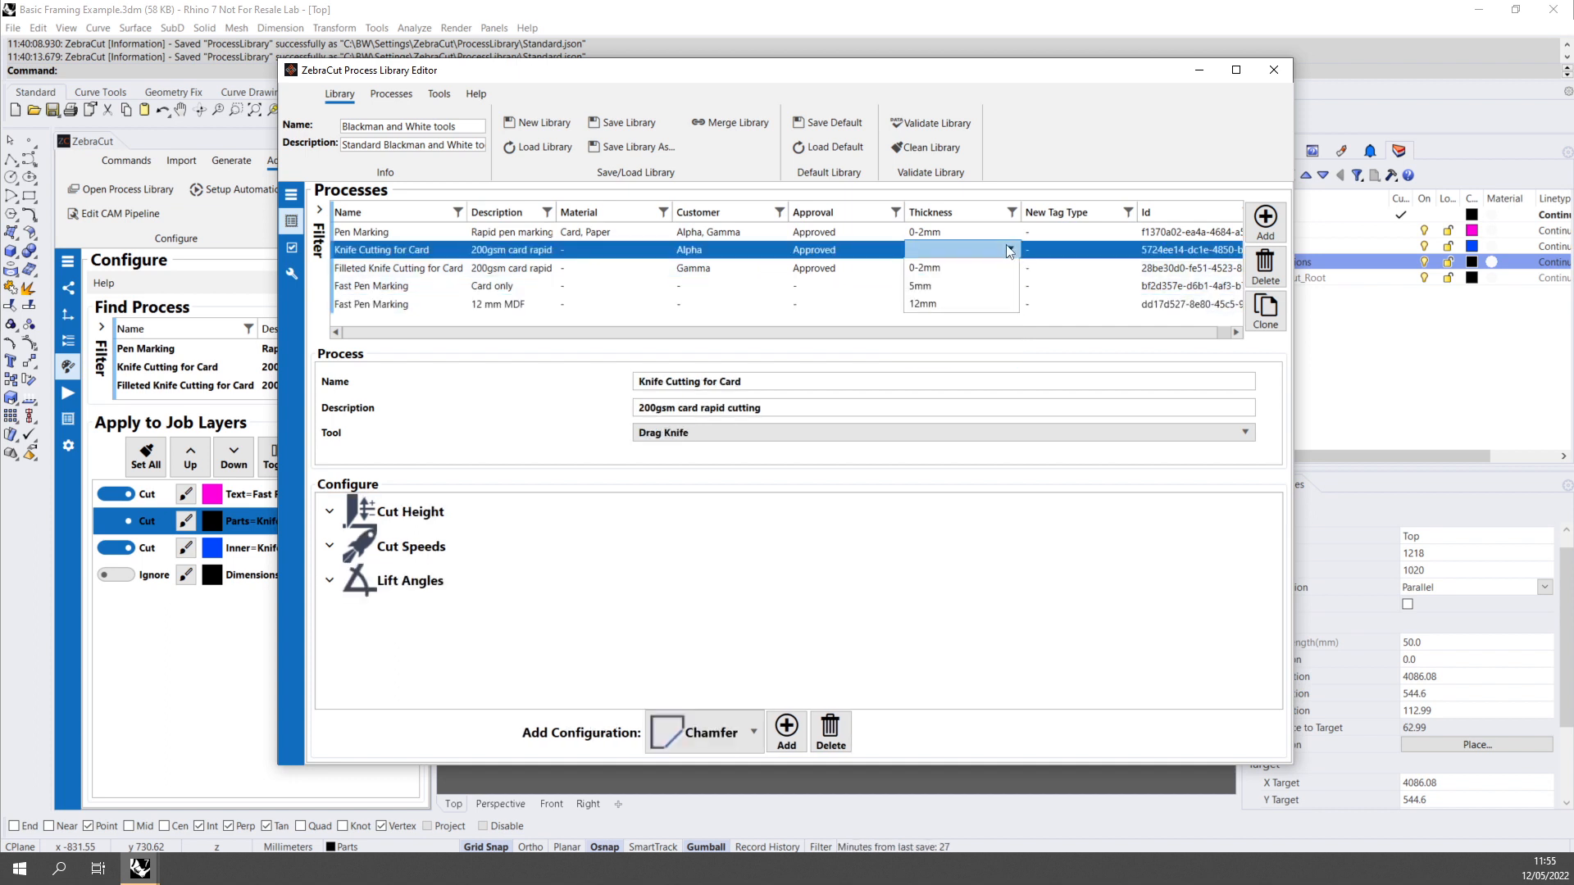
pyautogui.click(994, 279)
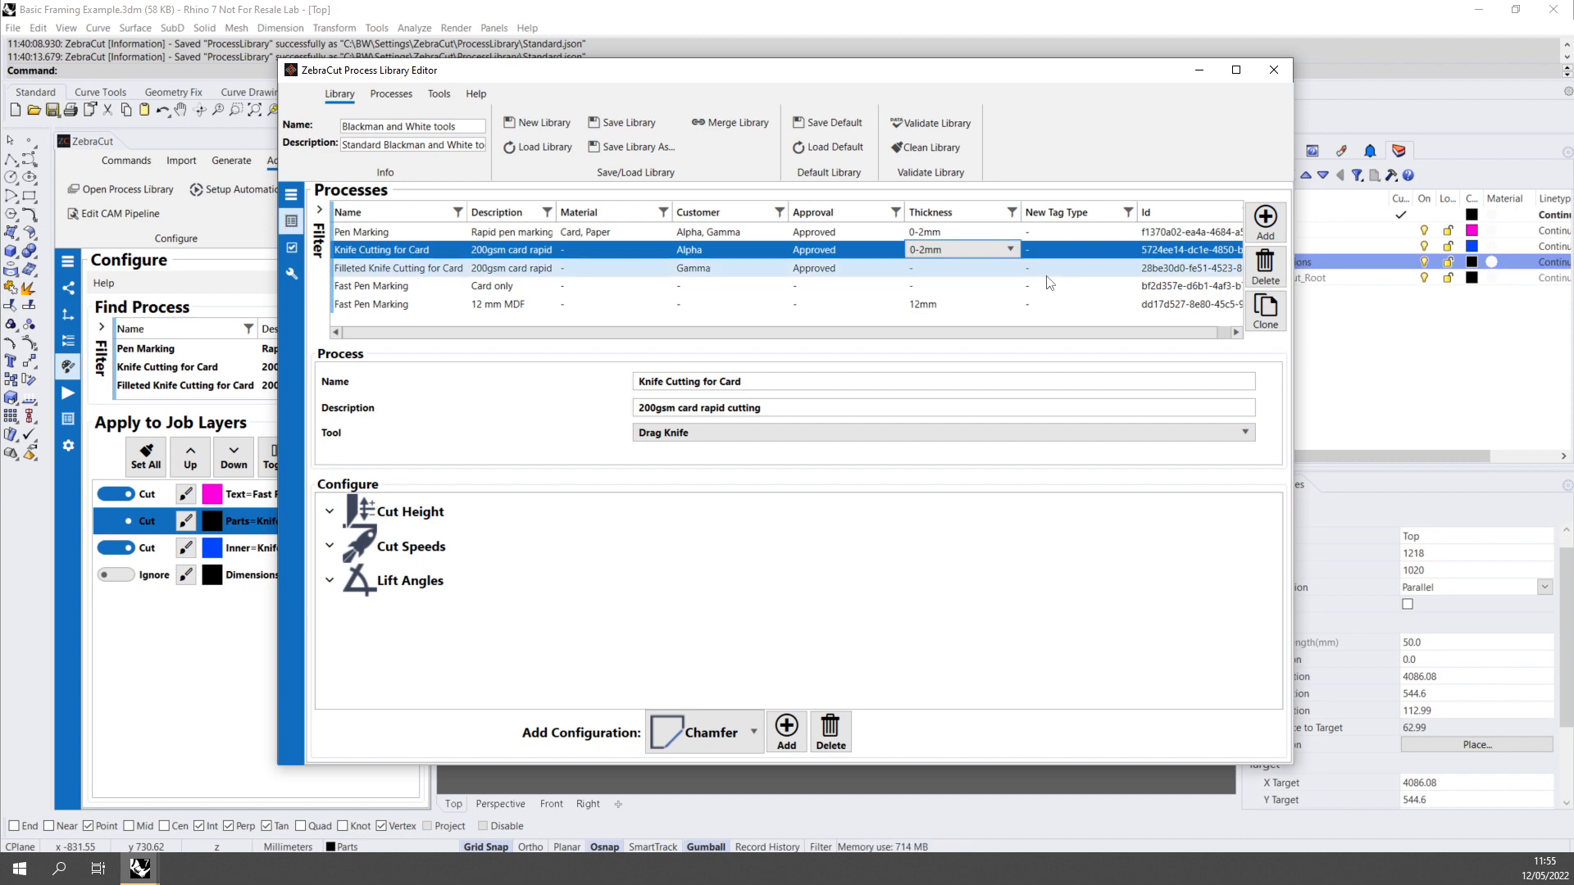
# Set the Thickness tag of the Filleted Knife Cutting for Card process to 0-2mm.
pyautogui.click(1005, 269)
pyautogui.click(1007, 269)
pyautogui.click(1009, 270)
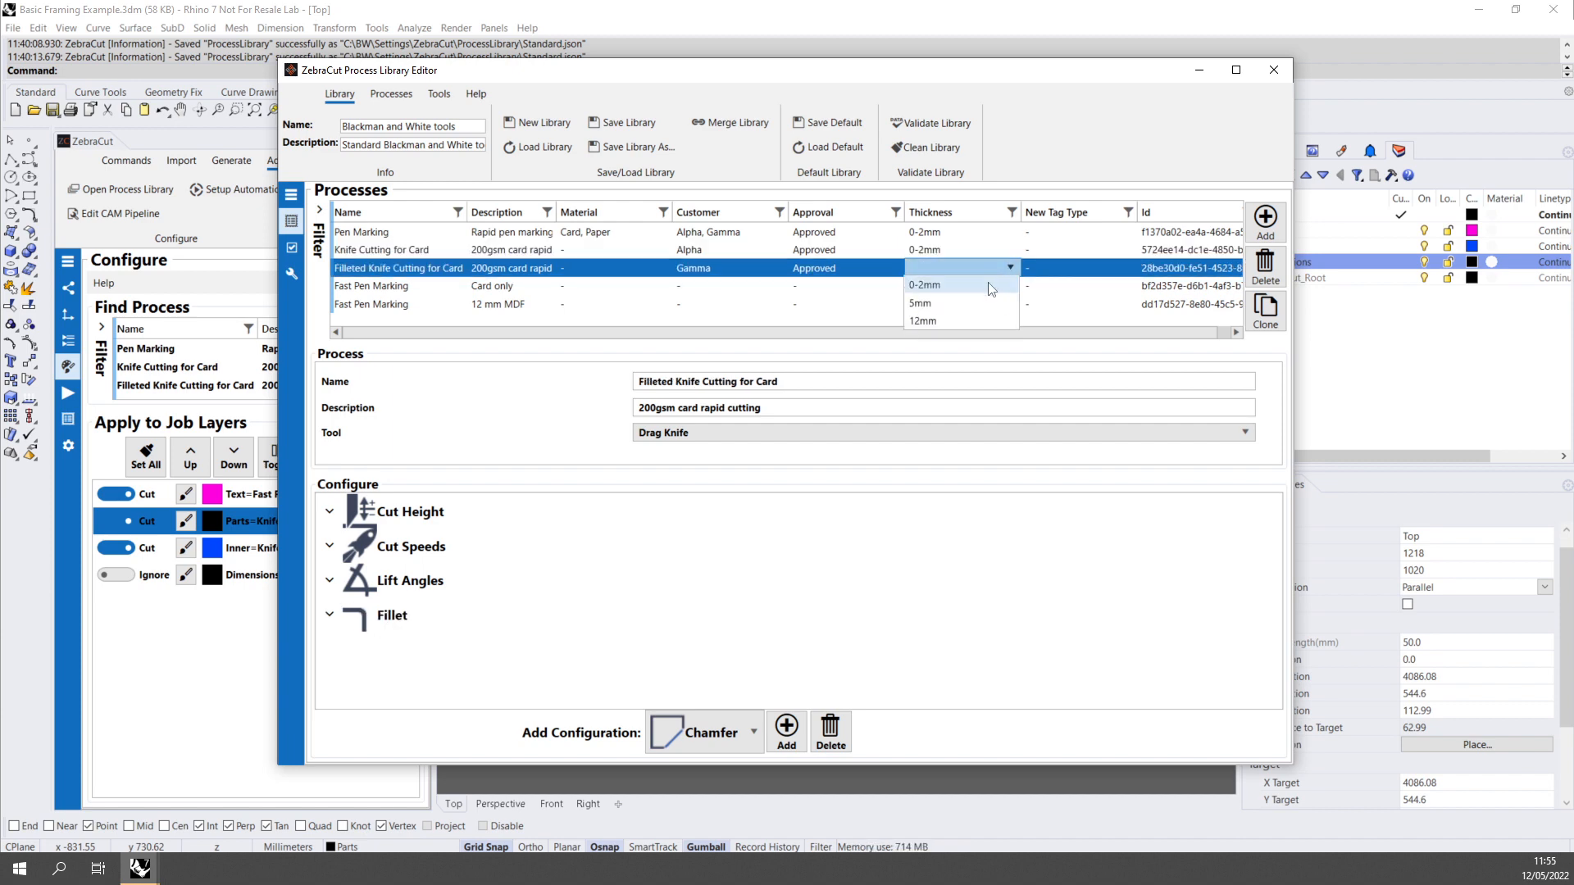
pyautogui.click(994, 281)
# Set the Thickness tag of the Card only Fast Pen Marking process to 0-2mm.
pyautogui.click(997, 287)
pyautogui.click(999, 290)
pyautogui.click(1002, 287)
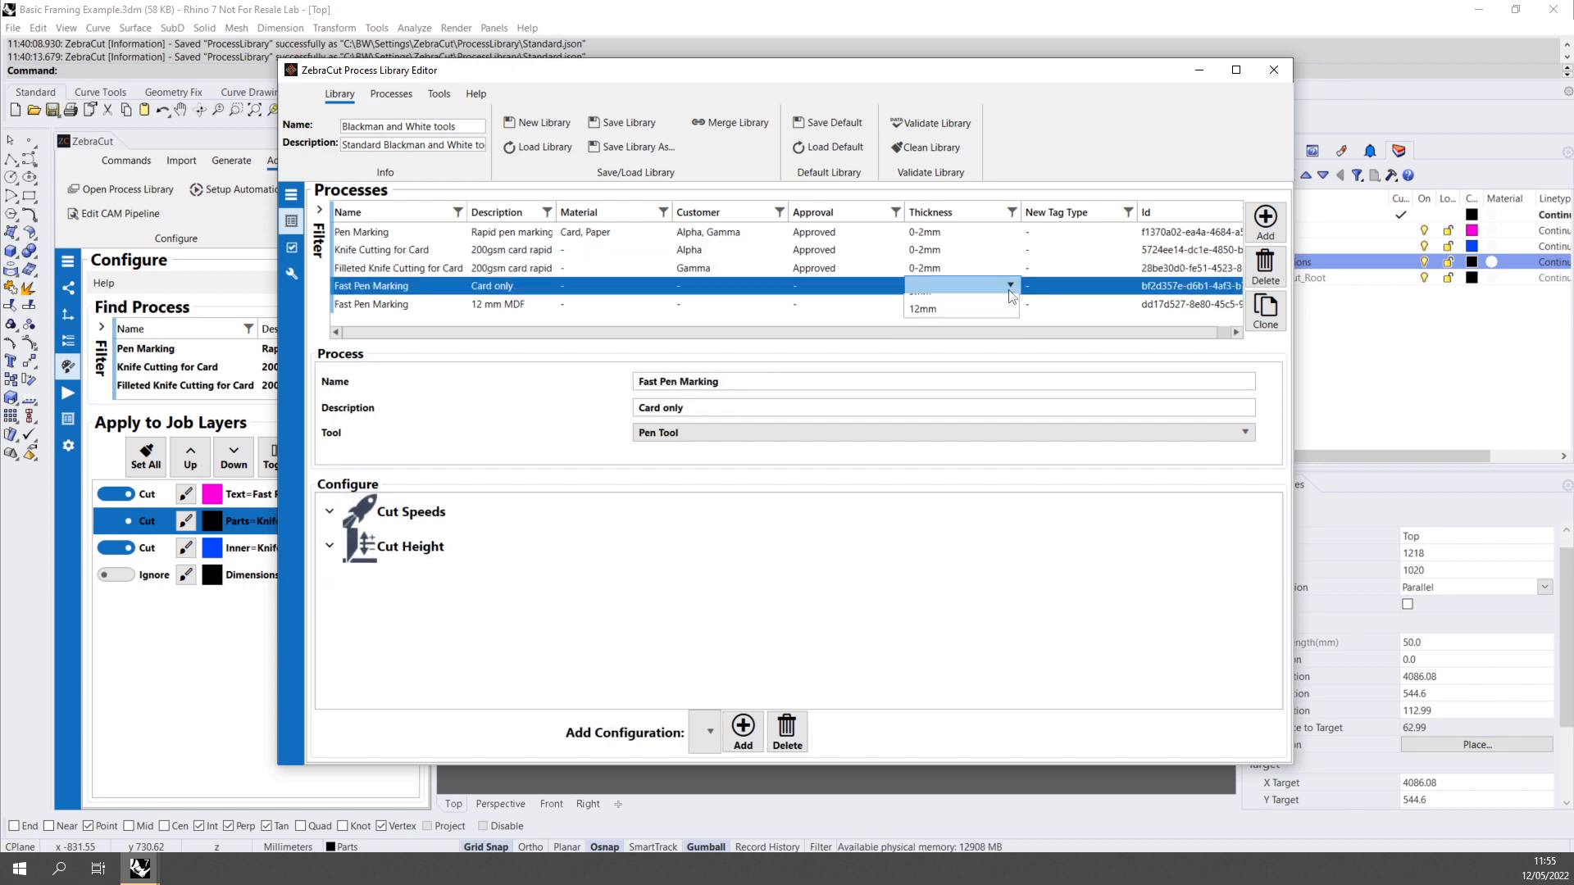
pyautogui.click(922, 304)
# Set the Approval tag of the Card only Fast Pen Marking process to Proposed.
pyautogui.click(854, 286)
pyautogui.click(852, 285)
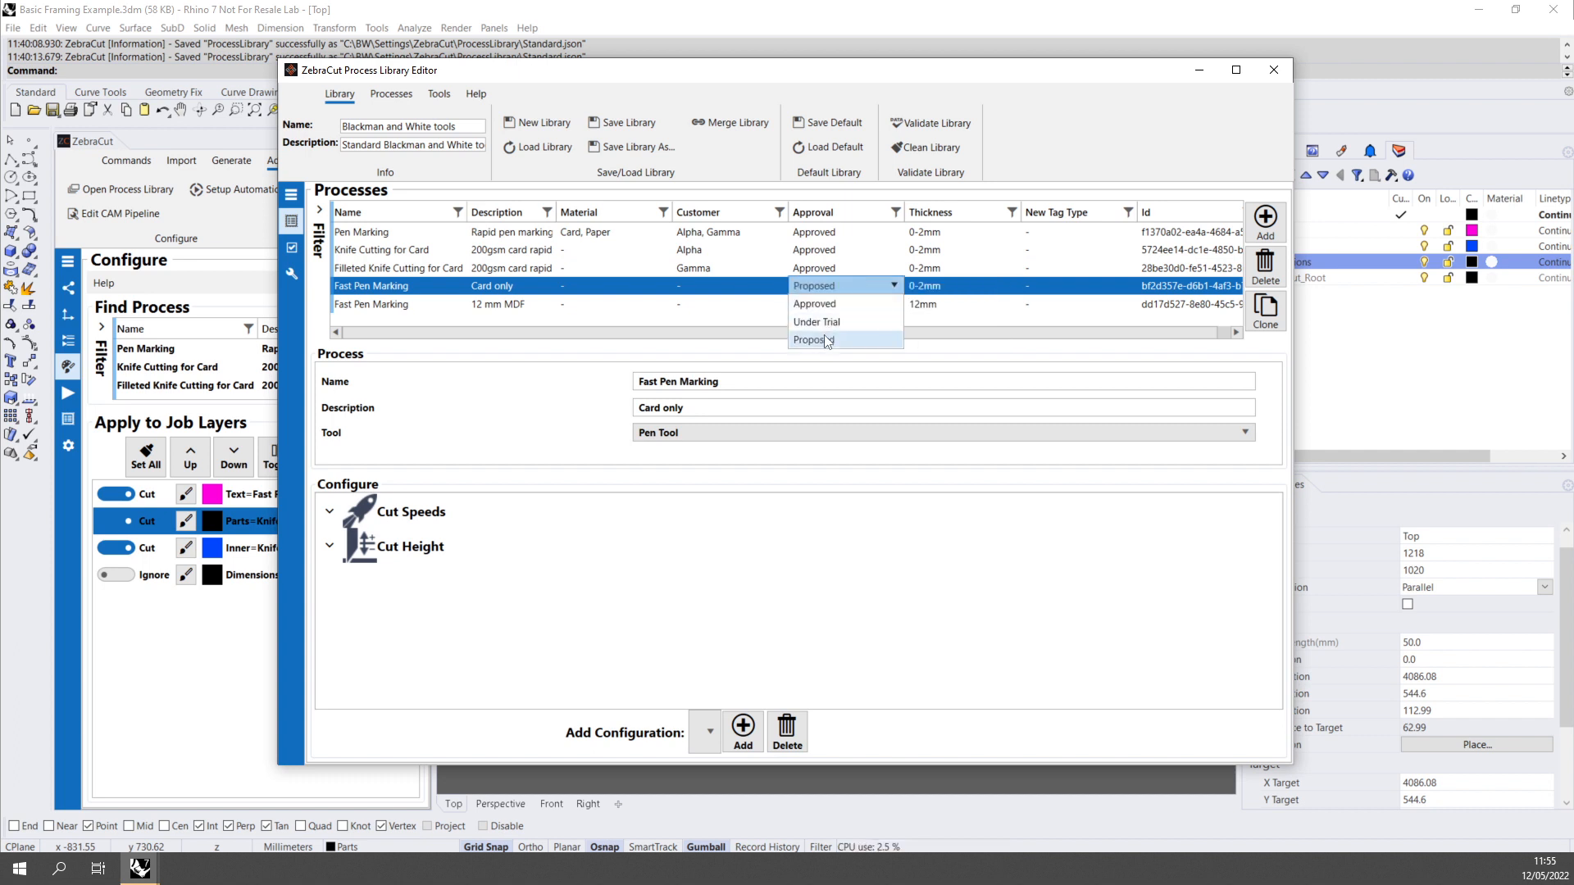
pyautogui.click(769, 297)
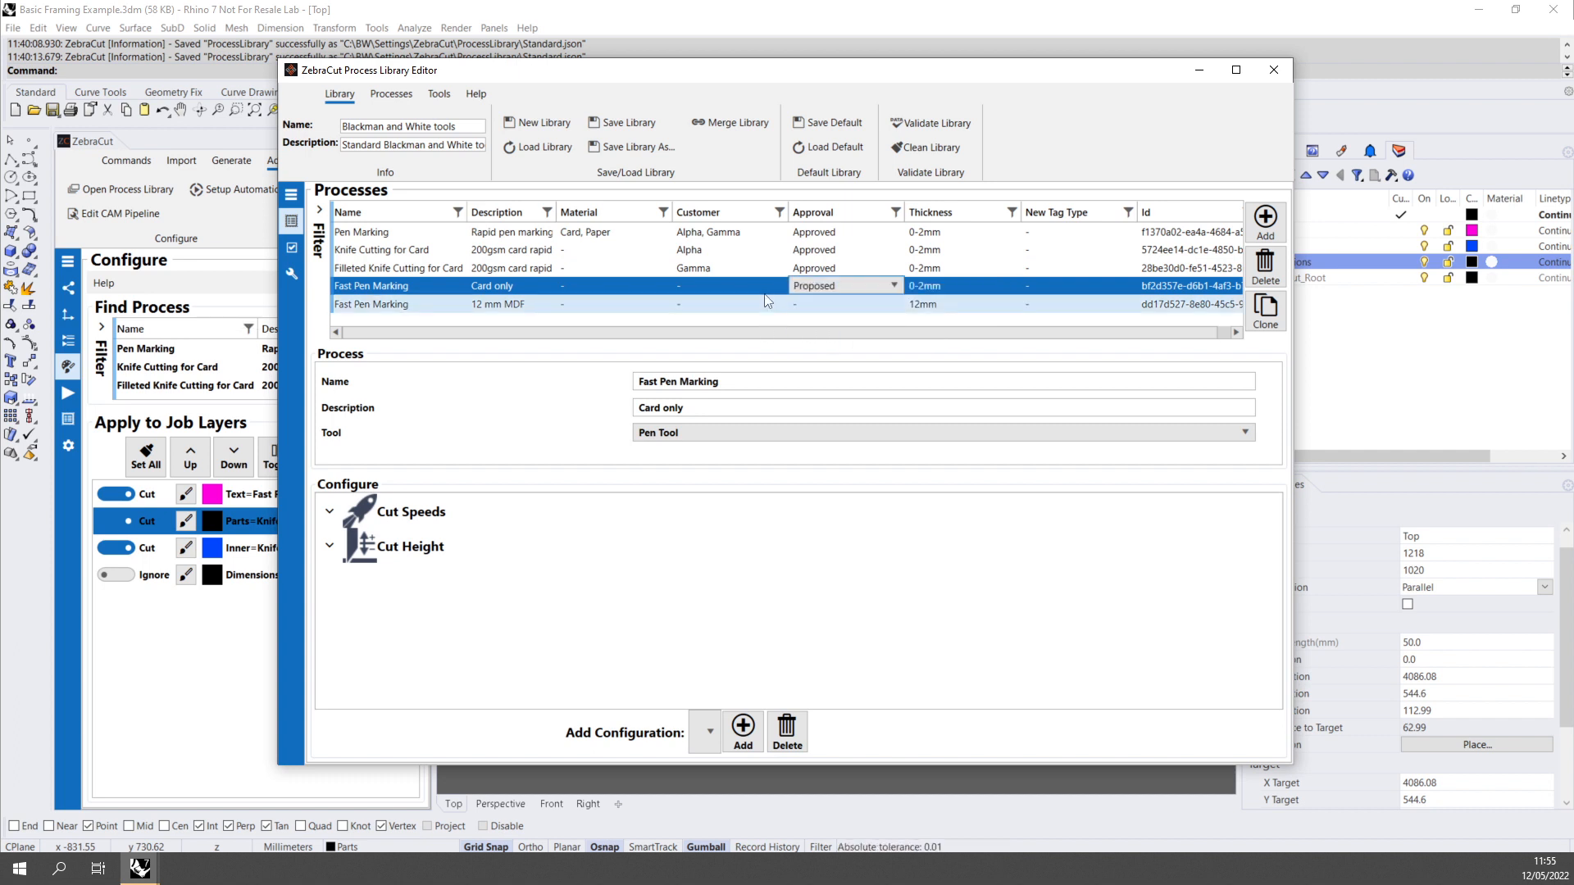
pyautogui.click(734, 286)
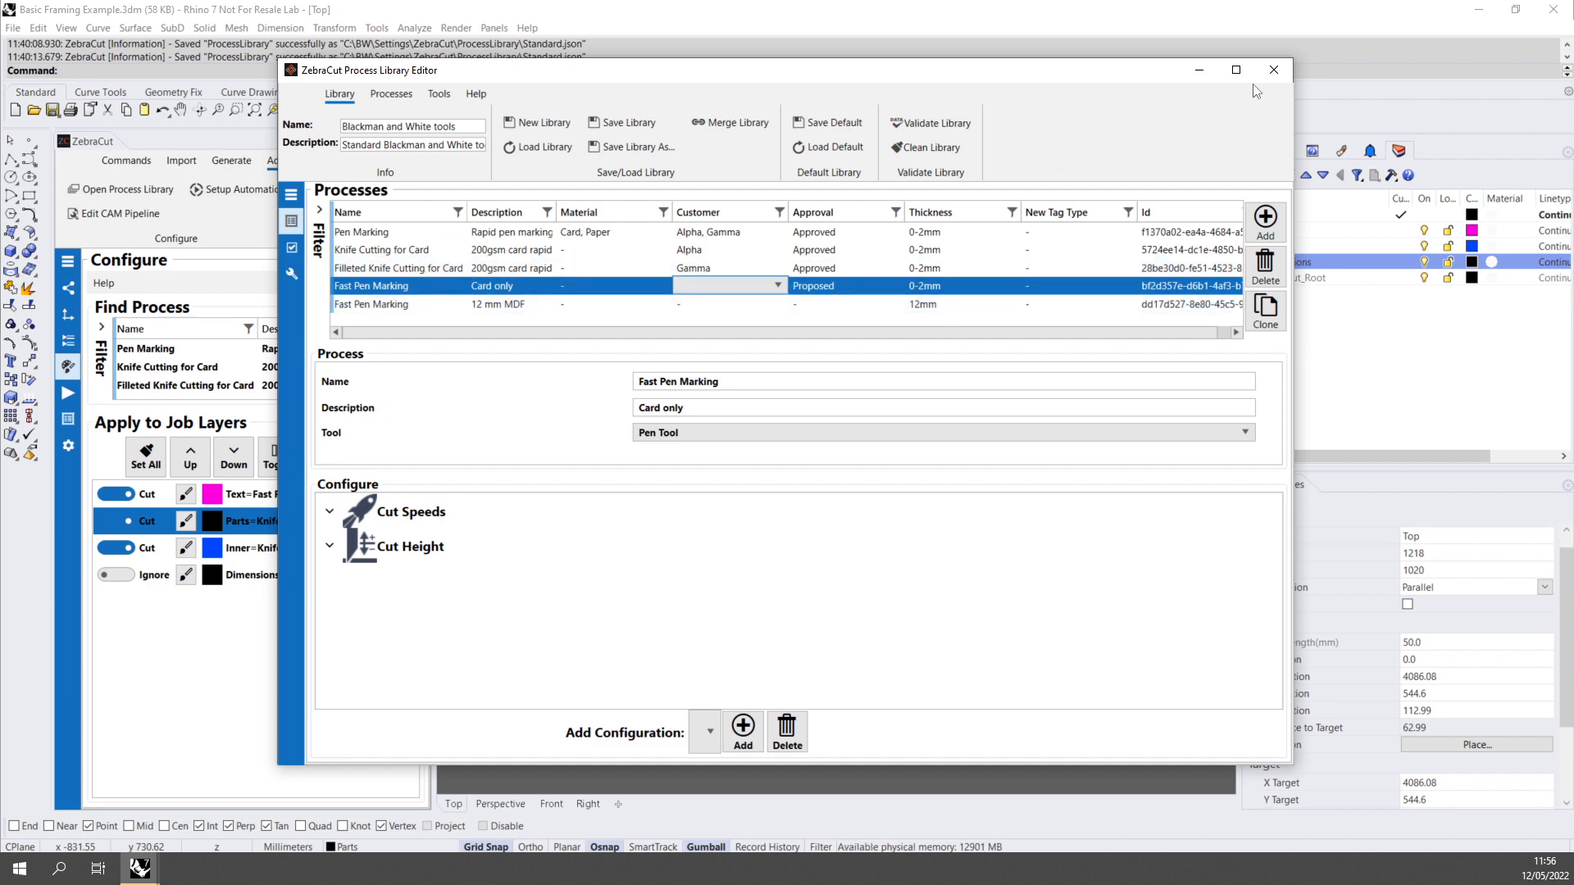
# Save the process library and close the Process Library Editor.
pyautogui.click(608, 123)
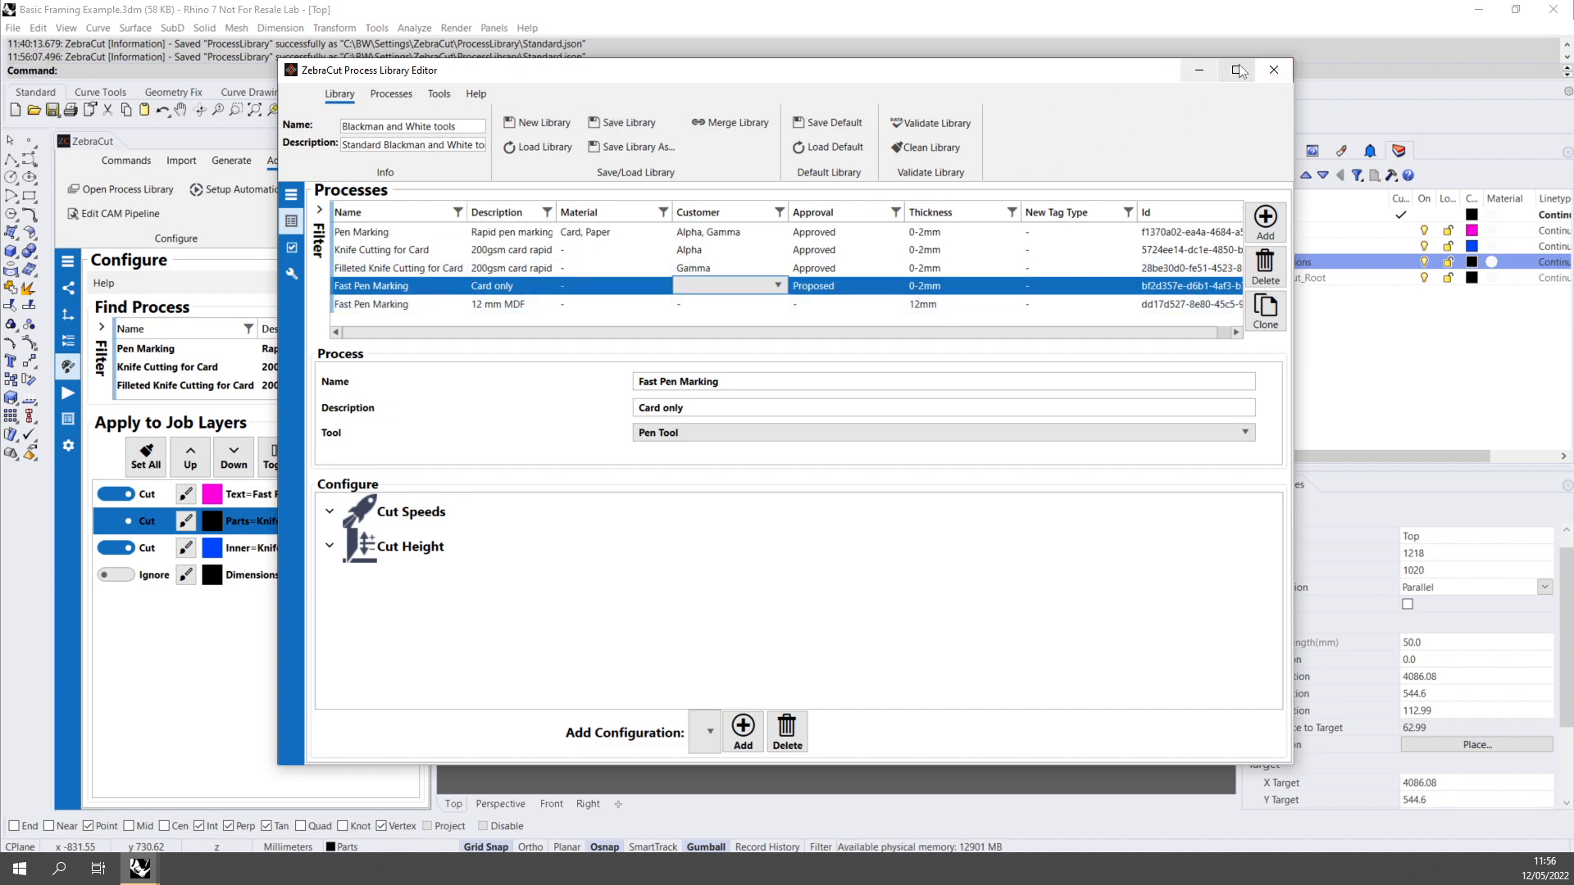
pyautogui.click(1271, 69)
pyautogui.click(797, 450)
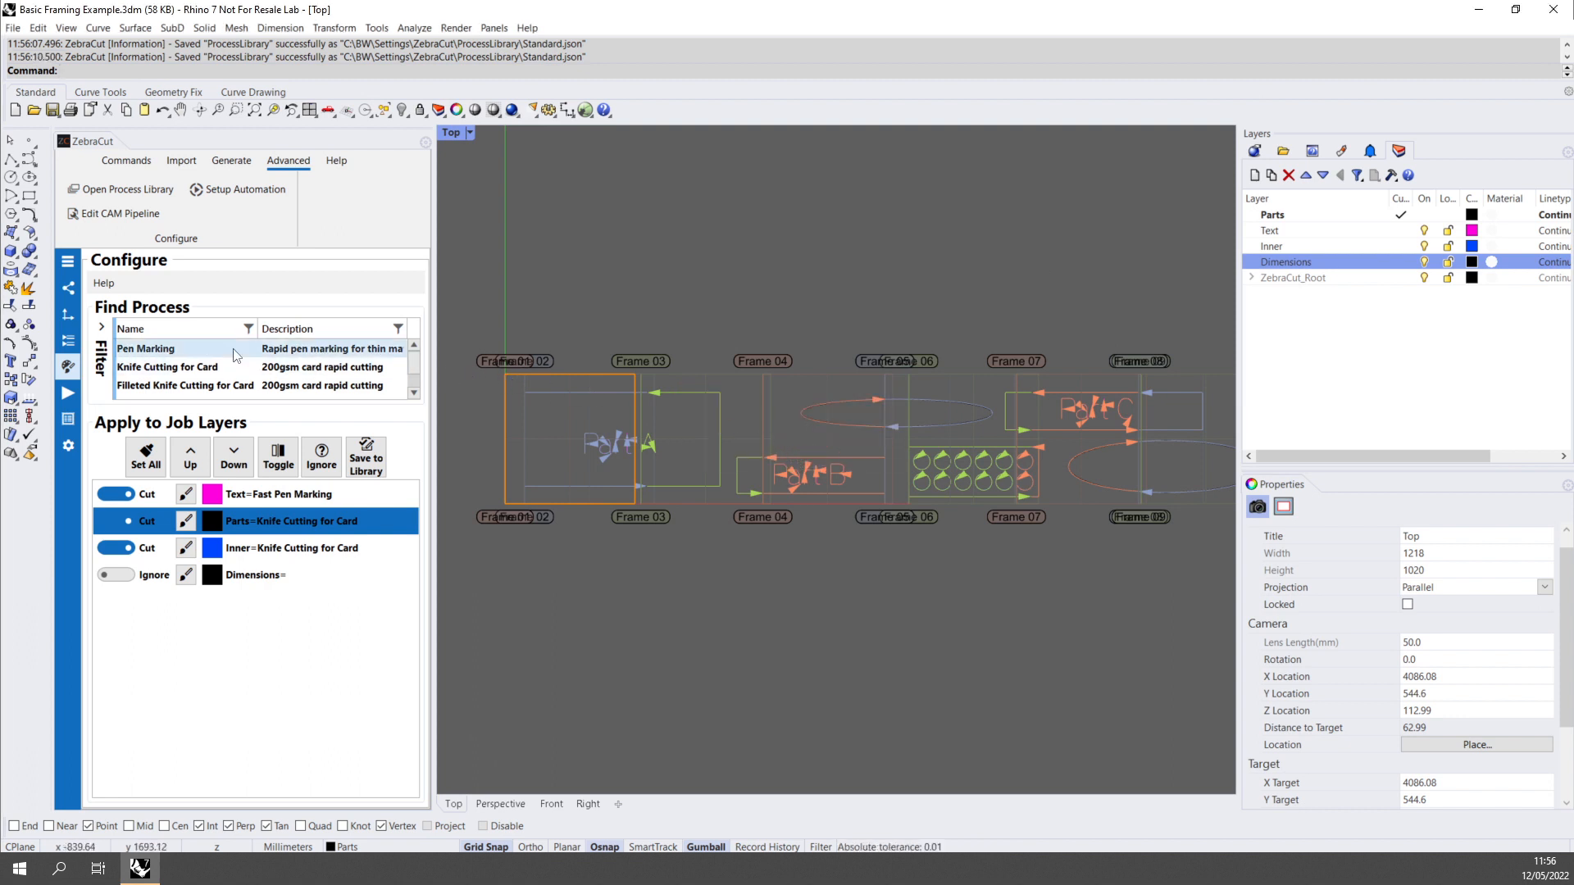
# Expand and enlarge the Find Process filter area, filter the processes by Customer Alpha, and widen the Description column.
pyautogui.click(102, 328)
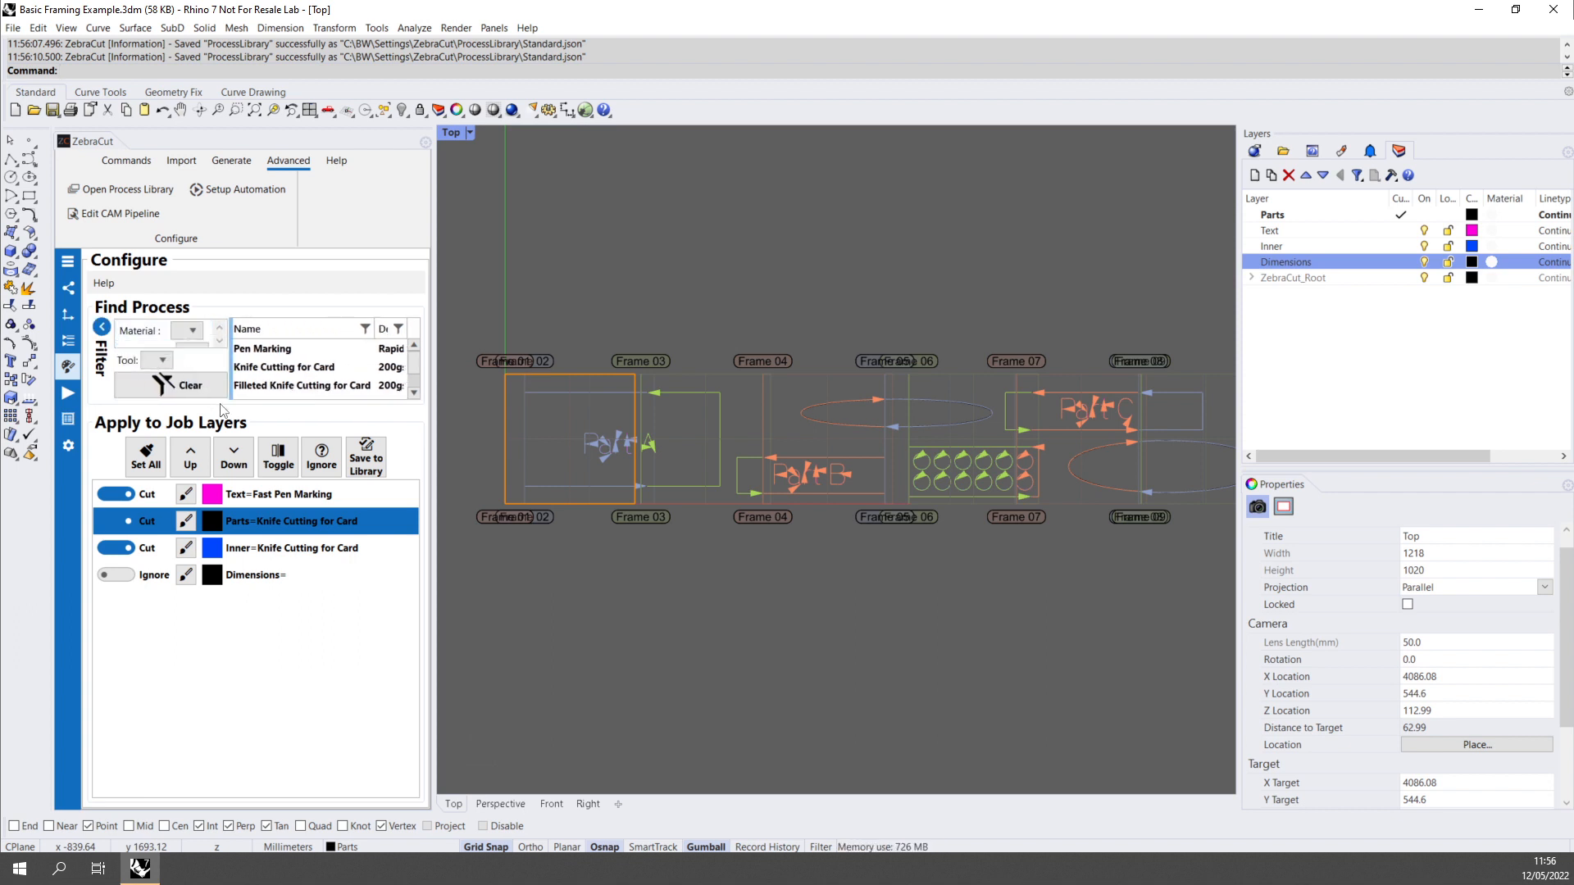
pyautogui.moveTo(219, 407); pyautogui.dragTo(207, 531)
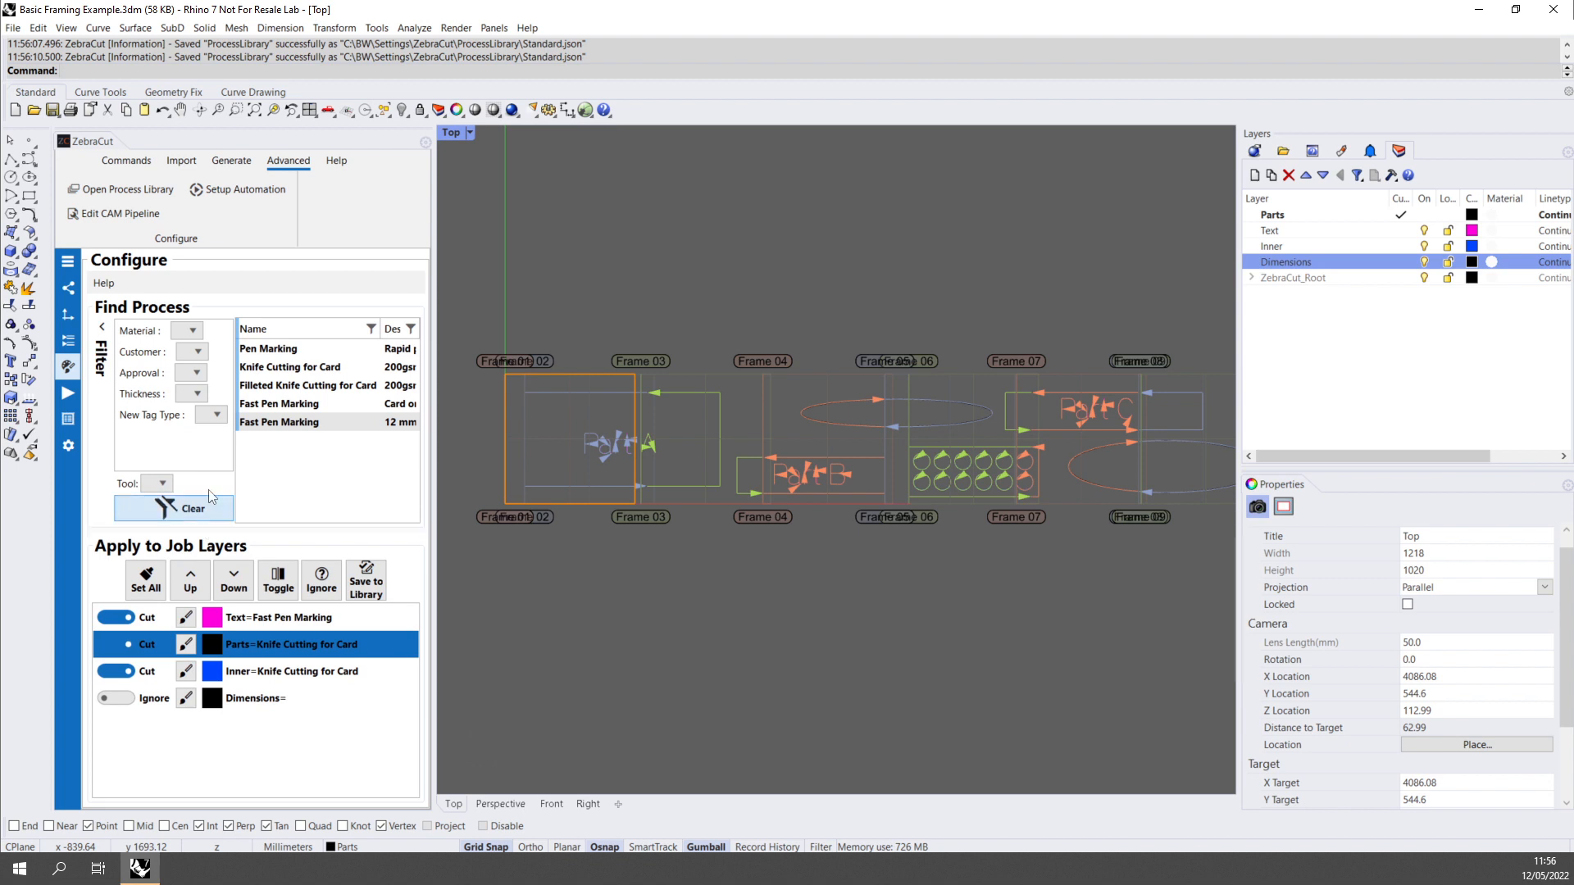
pyautogui.click(197, 352)
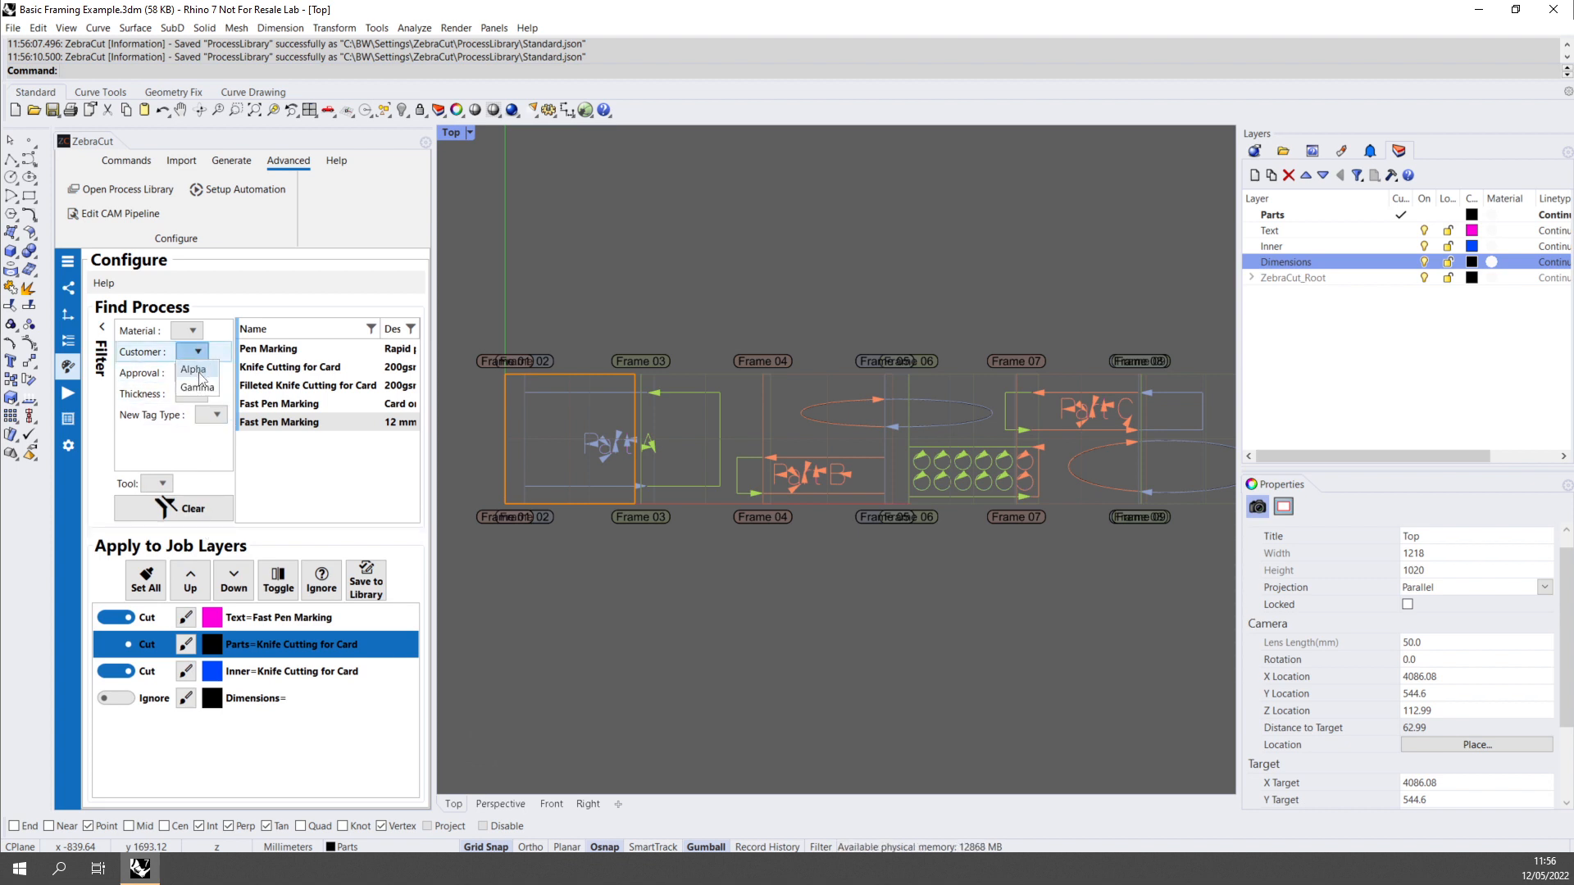
pyautogui.click(200, 371)
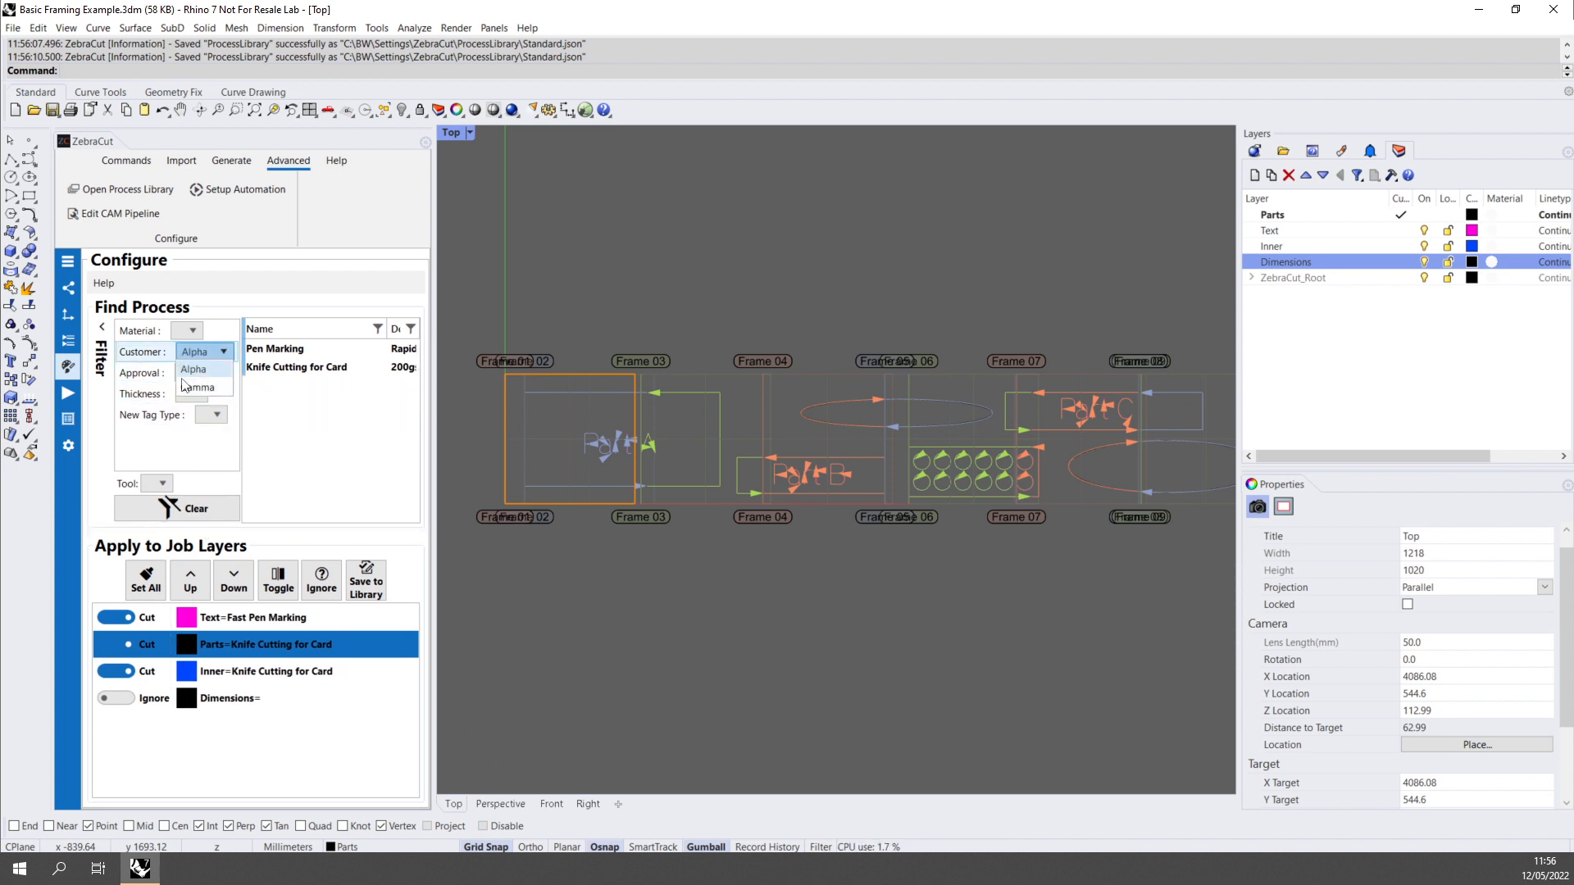
pyautogui.click(301, 399)
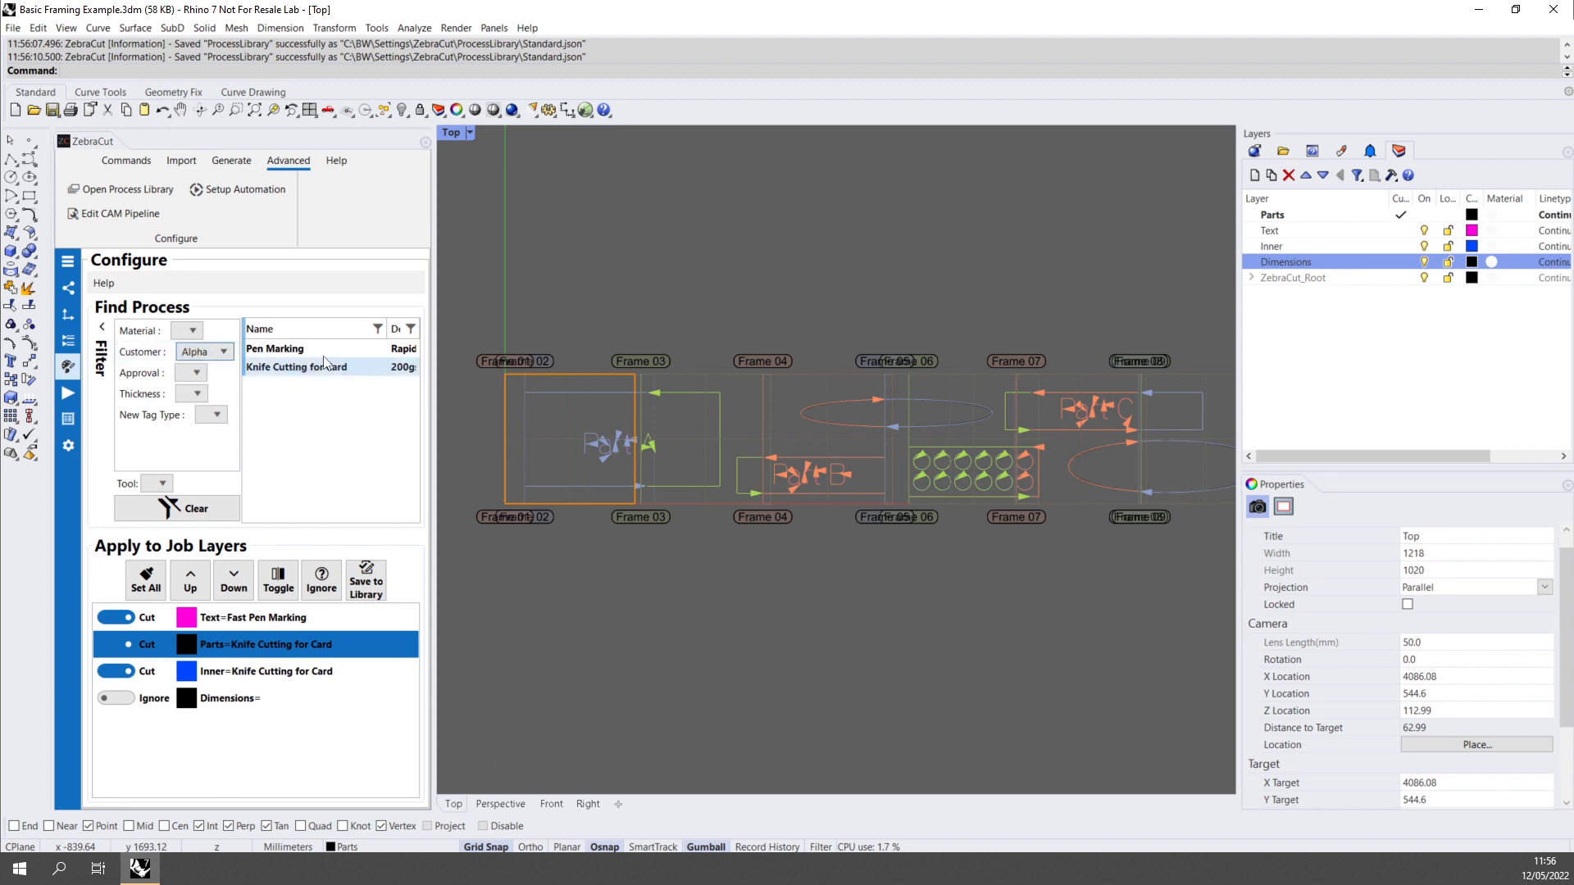
pyautogui.moveTo(387, 329); pyautogui.dragTo(336, 328)
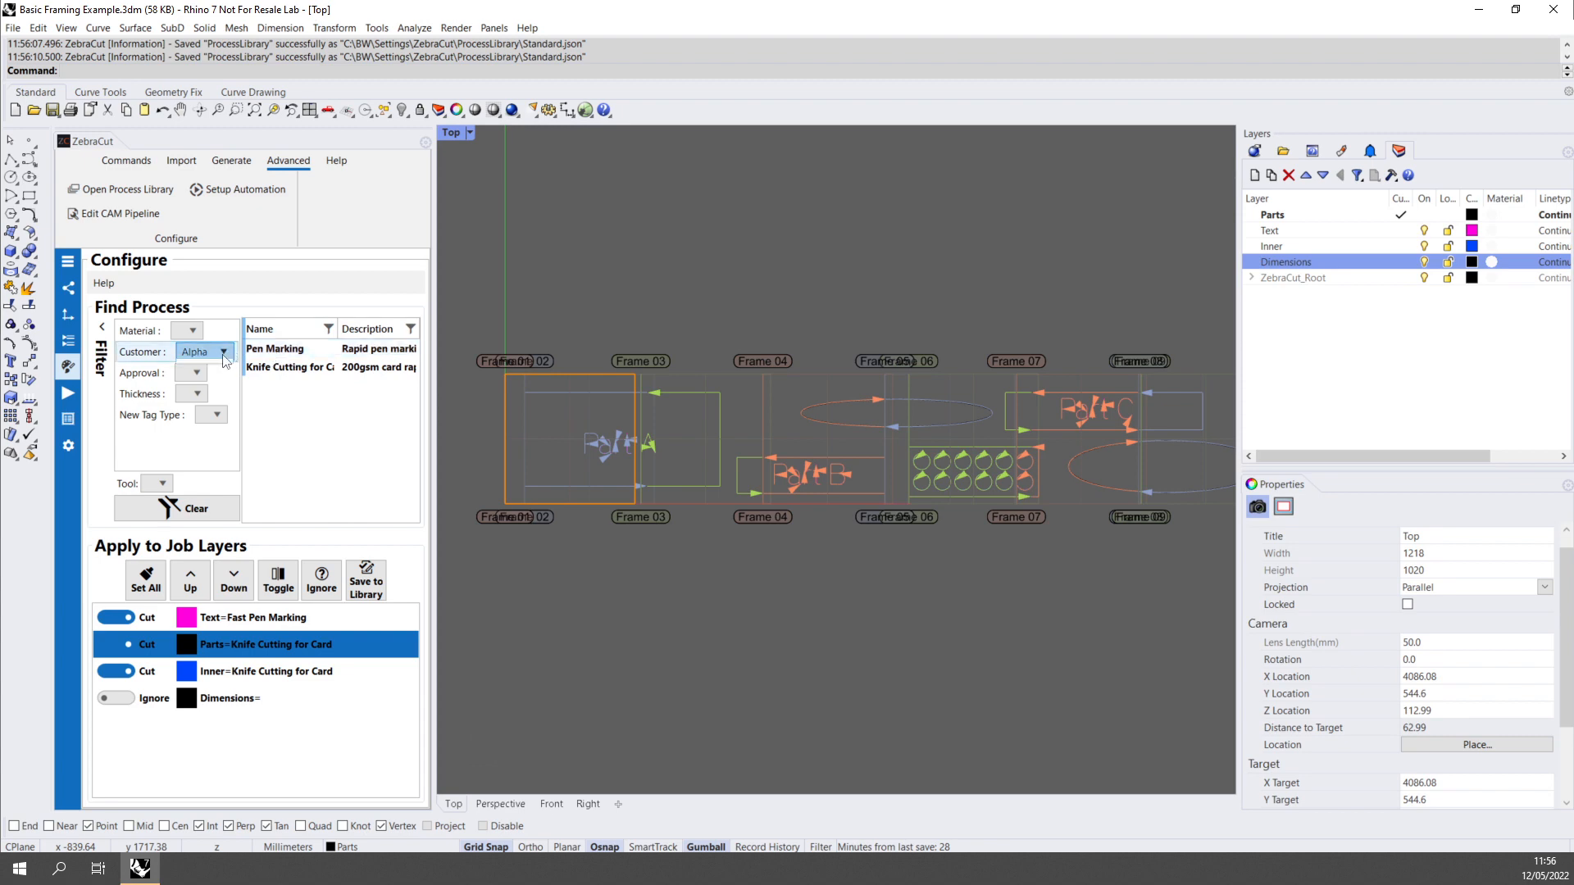
# Remove the Customer filter and filter the processes by Thickness 12mm and by the Pen Tool.
pyautogui.click(204, 373)
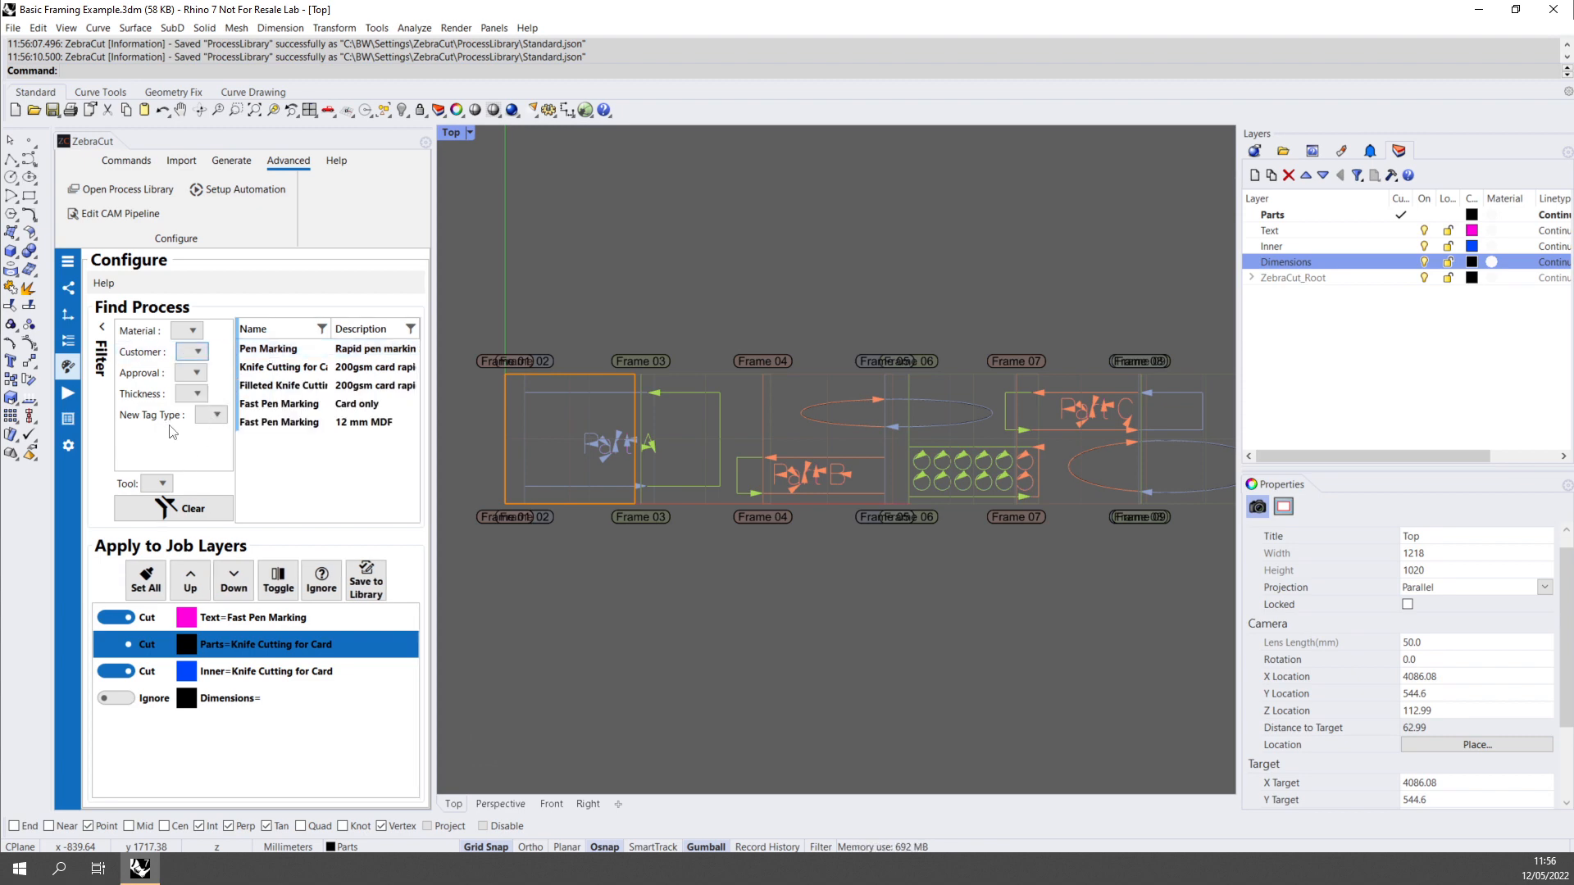
pyautogui.click(189, 400)
pyautogui.click(196, 447)
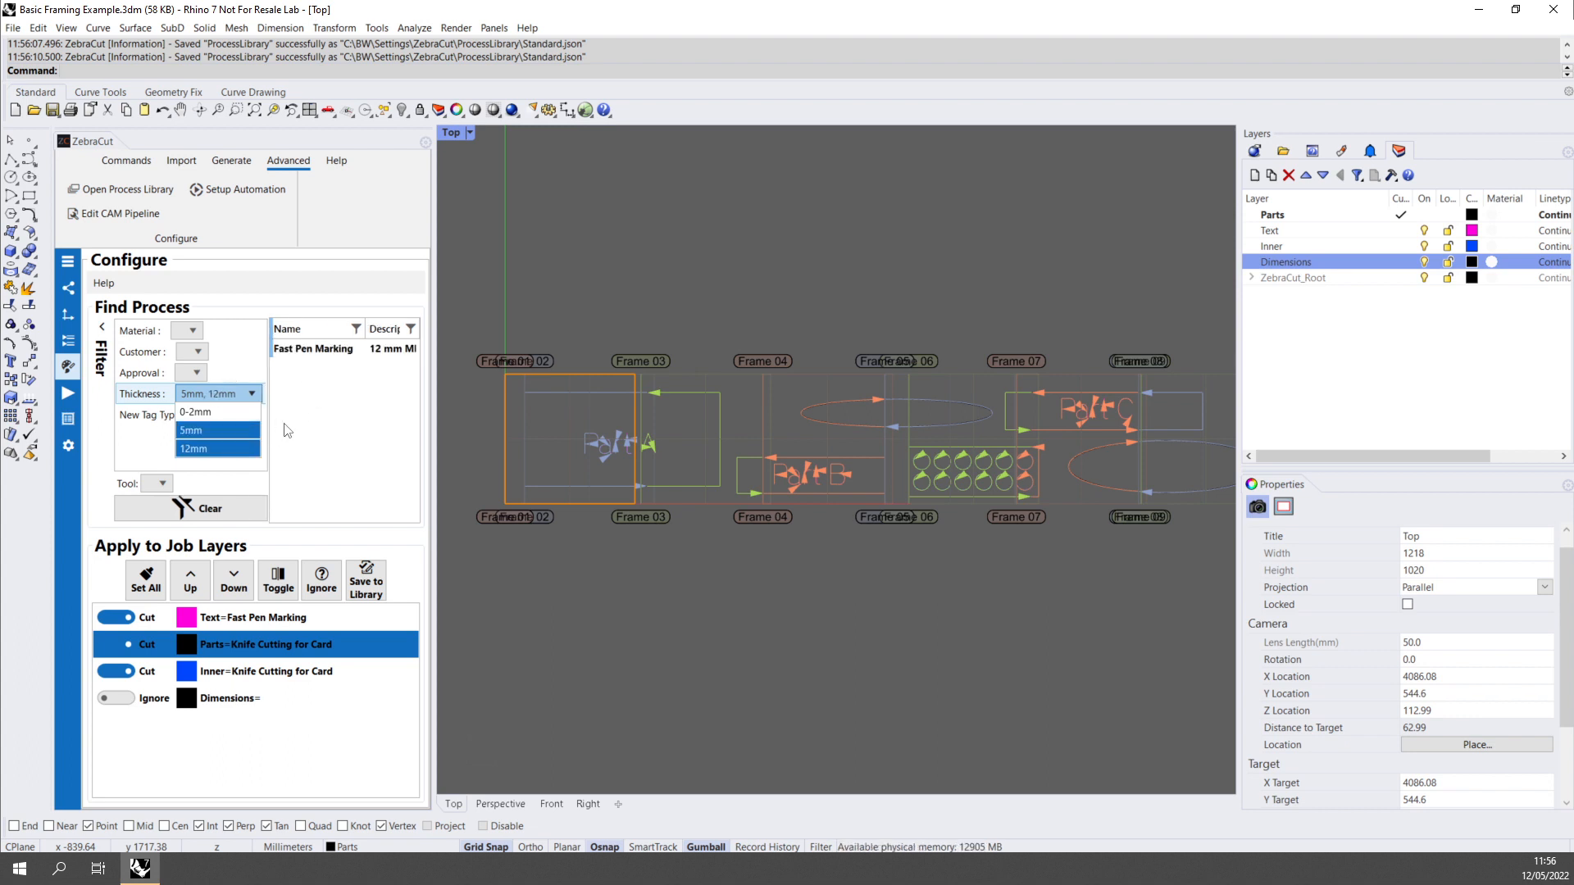
pyautogui.click(196, 430)
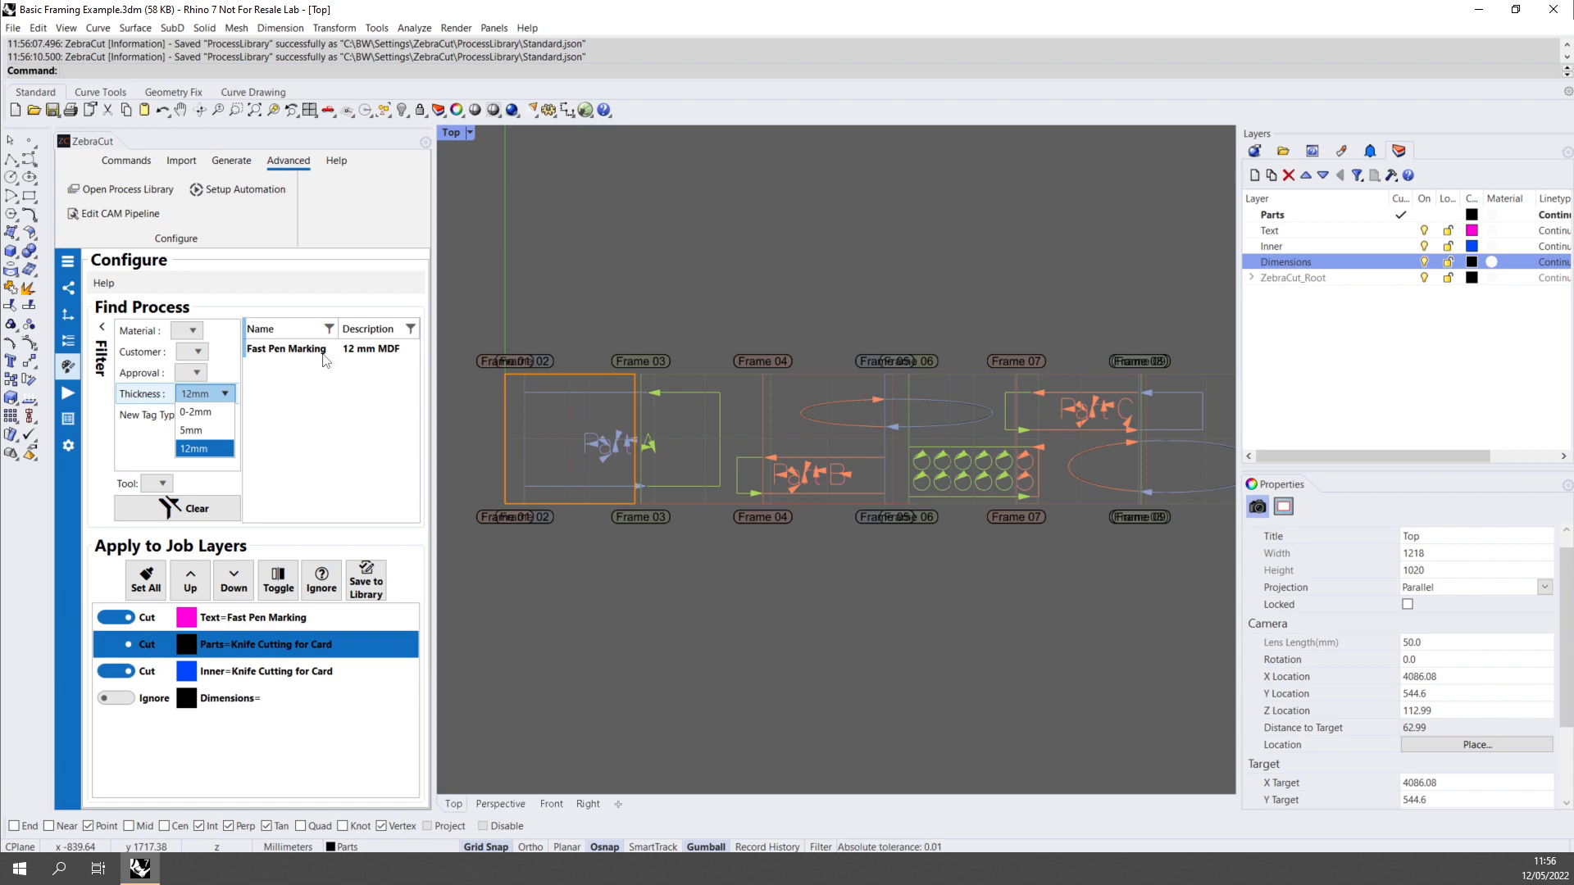
pyautogui.click(308, 439)
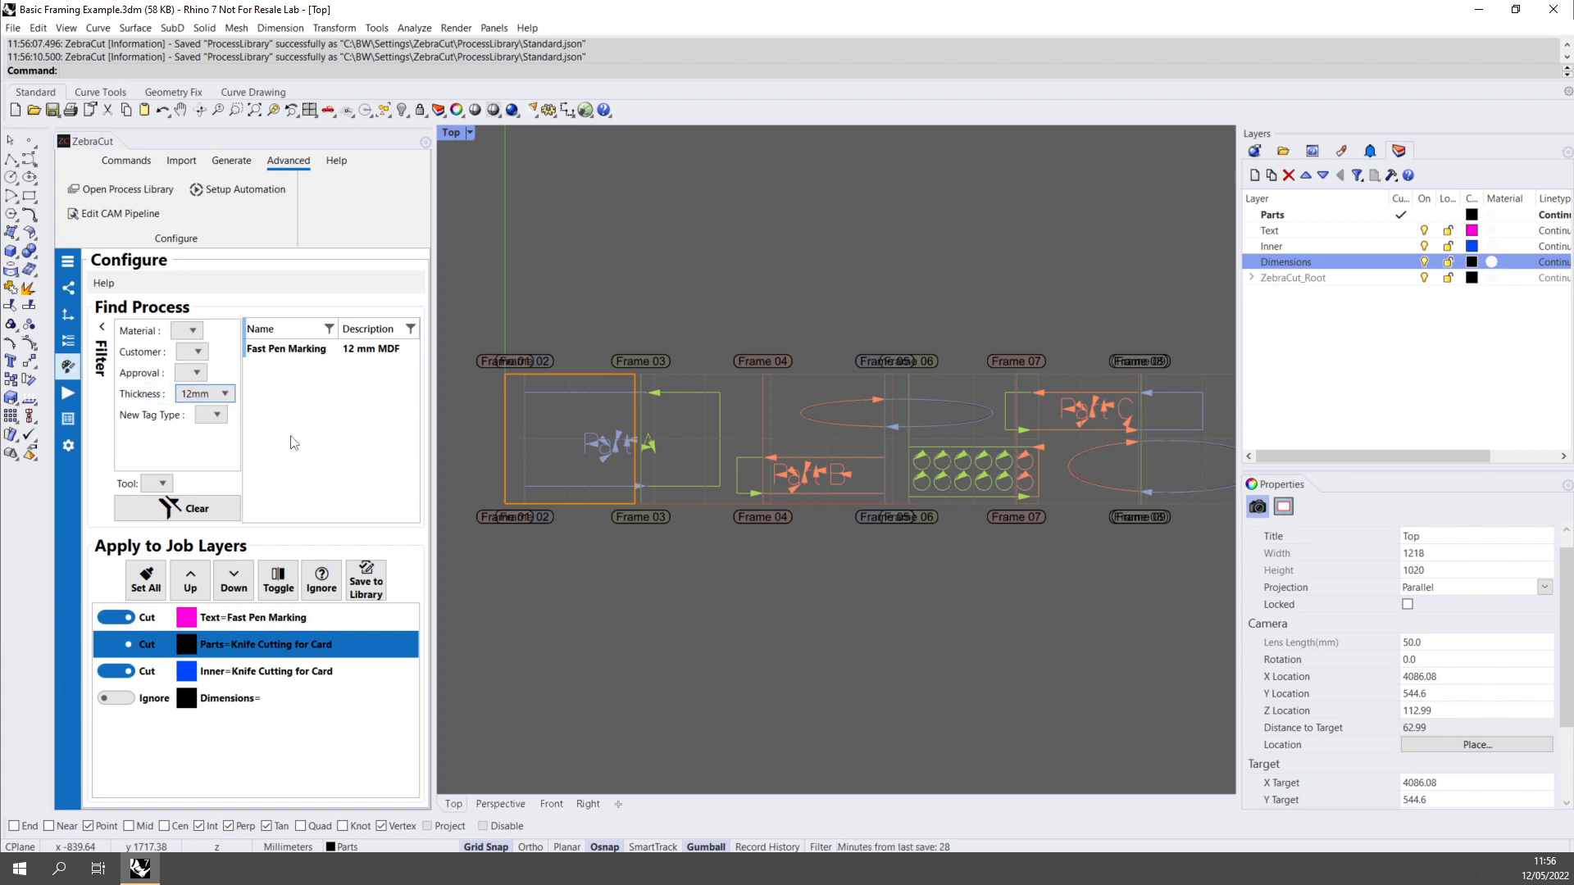
pyautogui.click(160, 483)
pyautogui.click(168, 502)
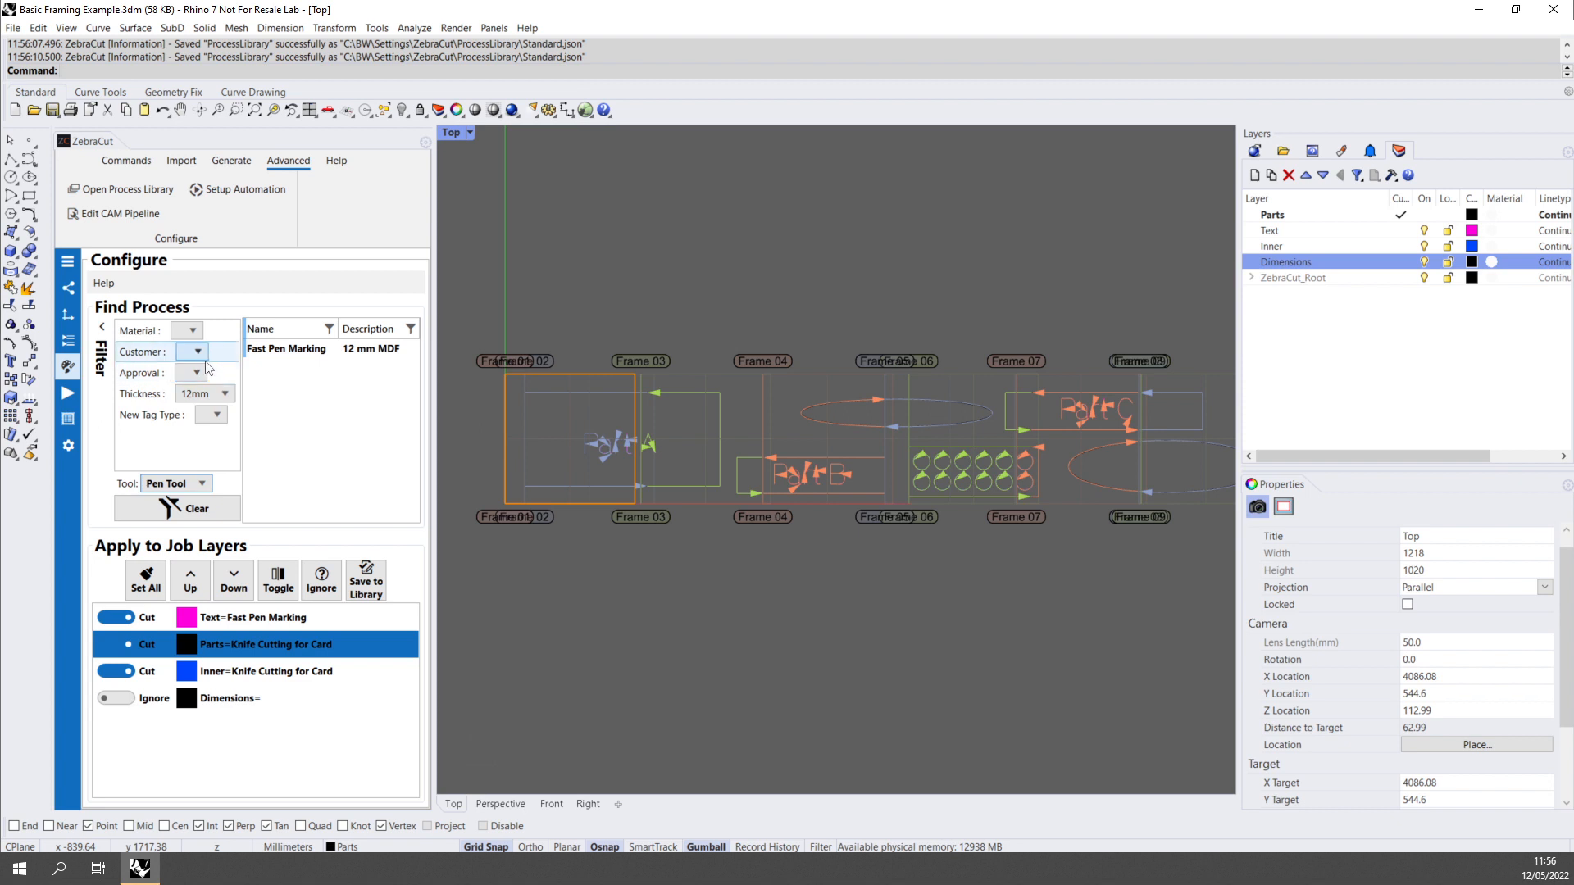
# Try filtering the processes by Approval with Proposed and Approved, and remove the Approval filter again.
pyautogui.click(197, 373)
pyautogui.click(199, 427)
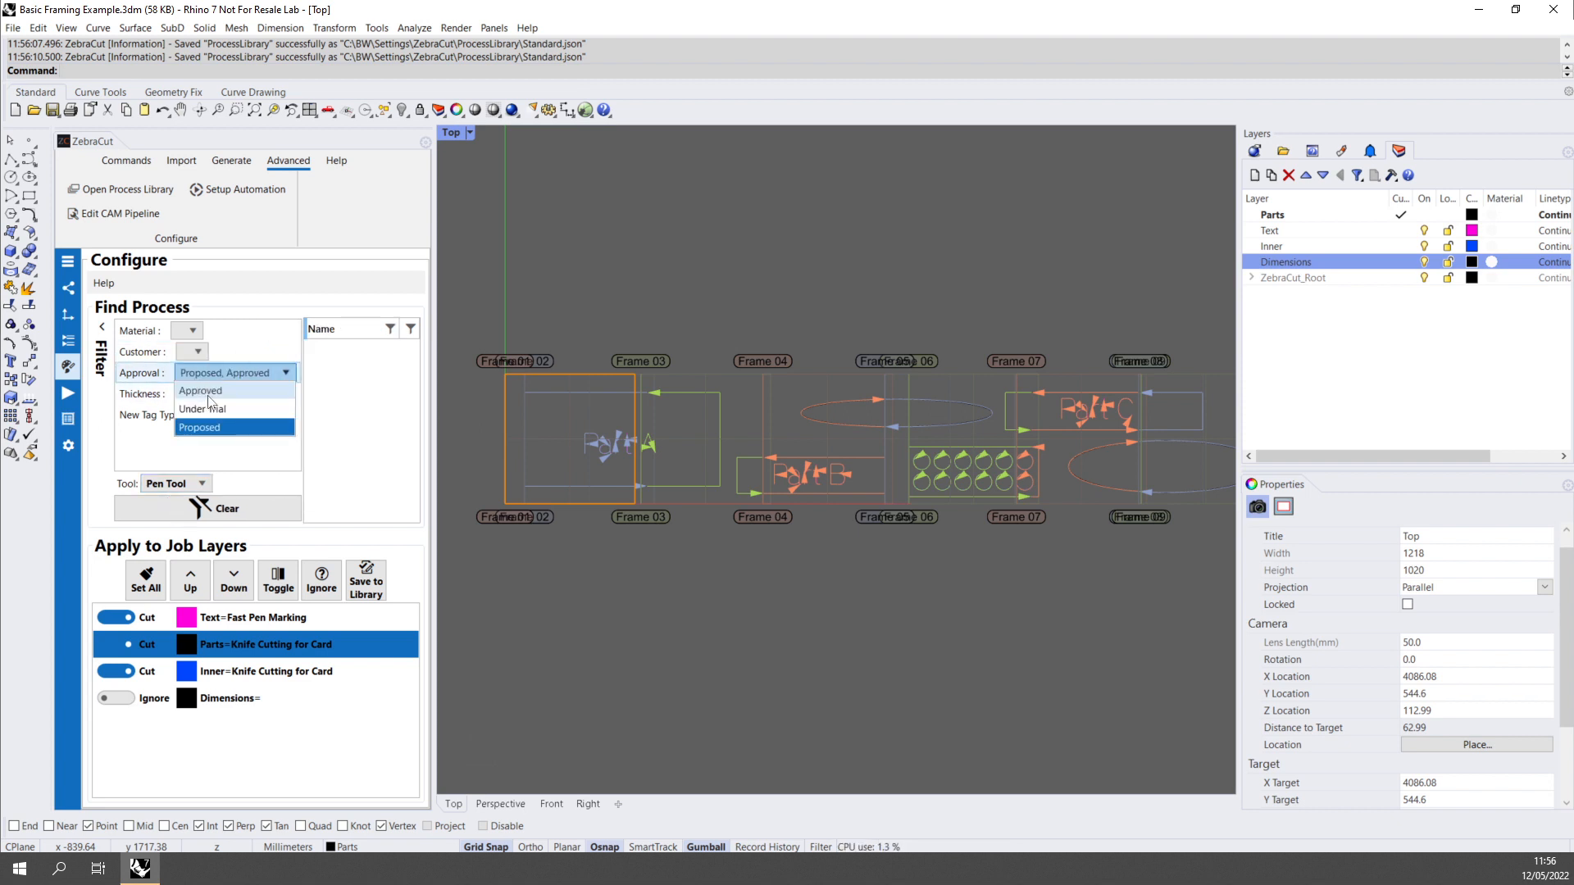
pyautogui.click(201, 392)
pyautogui.click(210, 429)
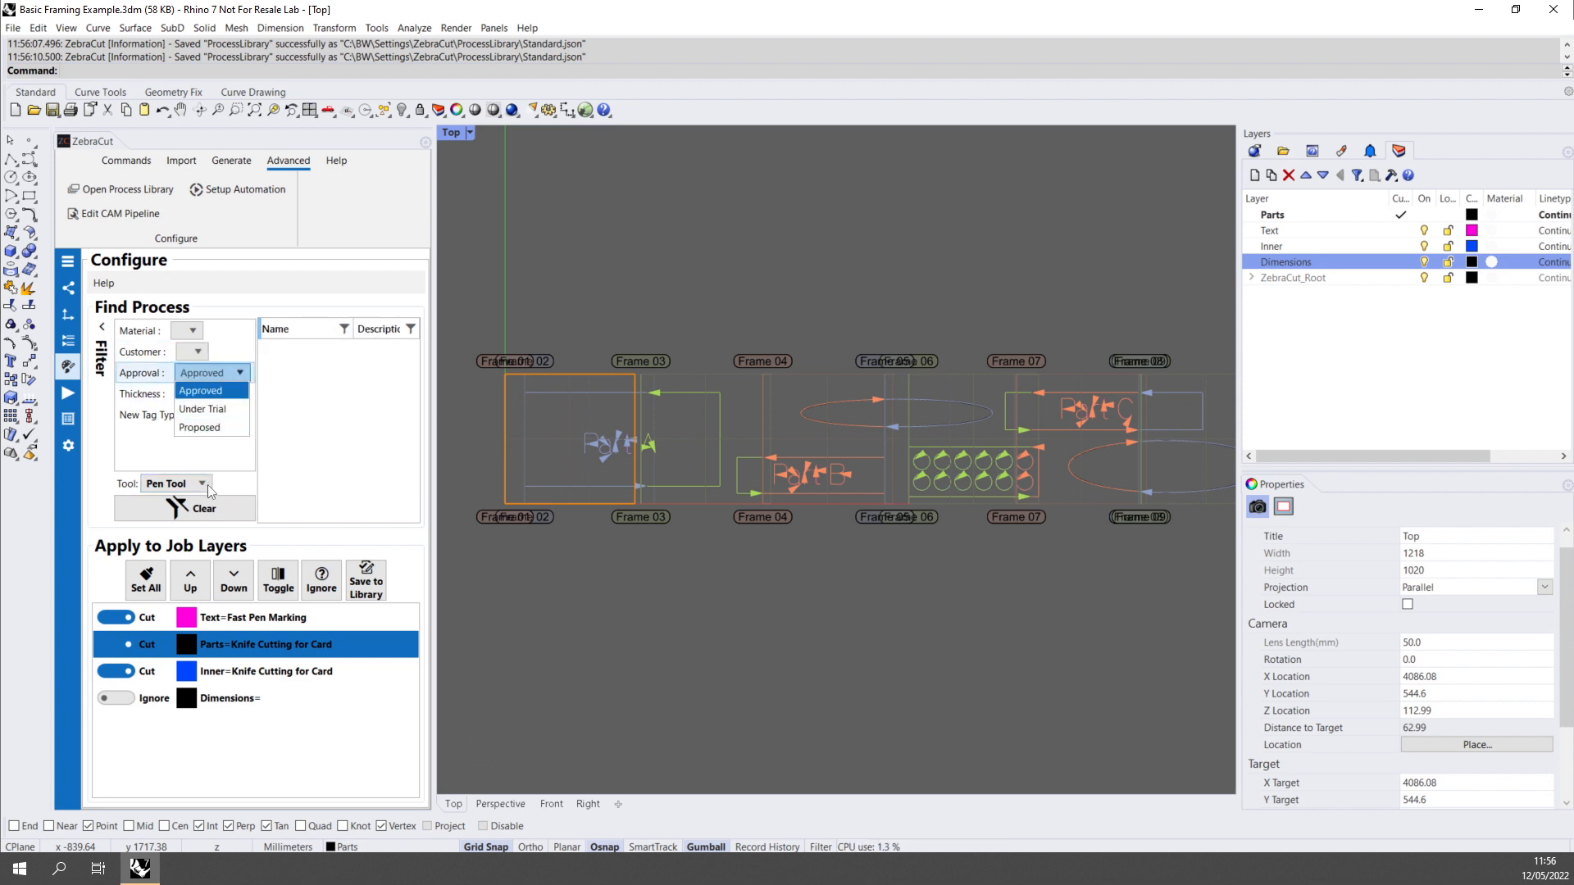
pyautogui.click(220, 395)
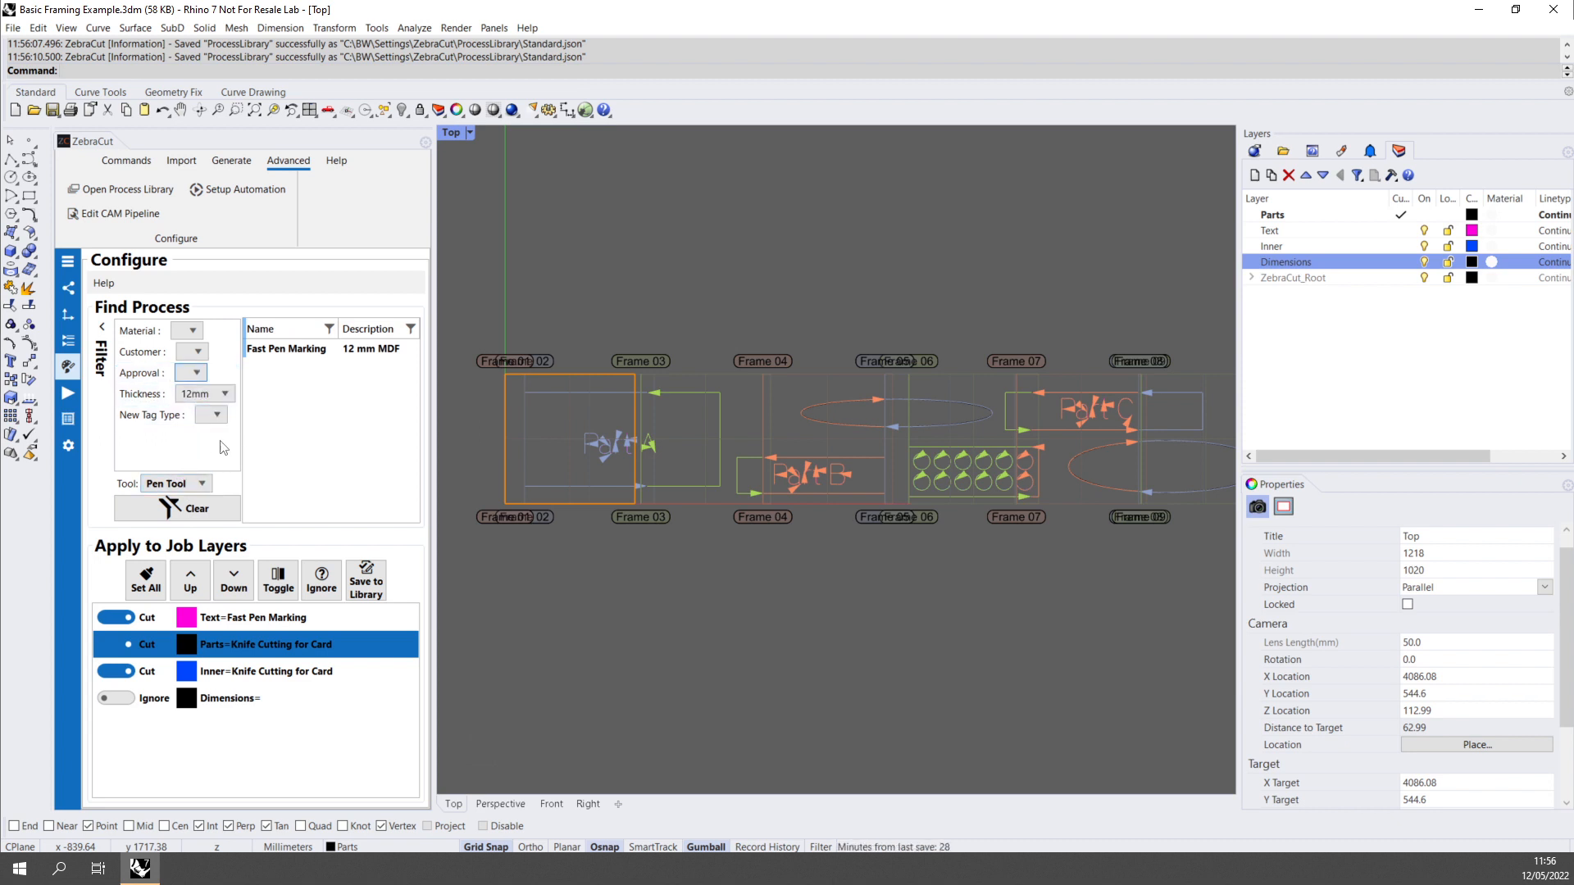
# Apply the 12 mm MDF Fast Pen Marking process to the Parts and Inner job layers.
pyautogui.click(294, 358)
pyautogui.doubleClick(296, 351)
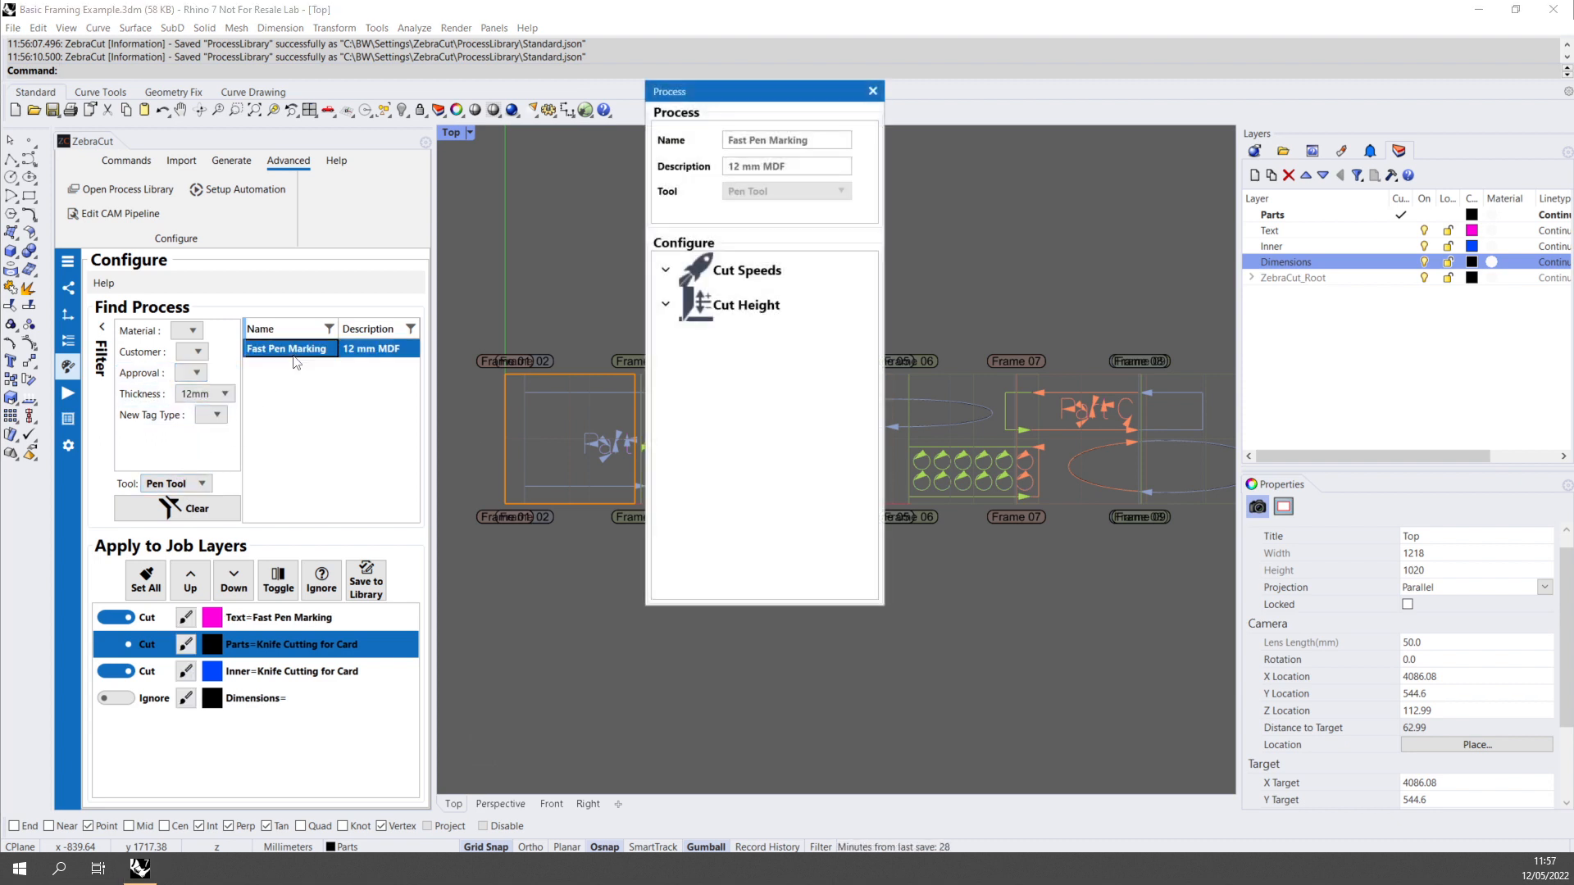
pyautogui.click(187, 644)
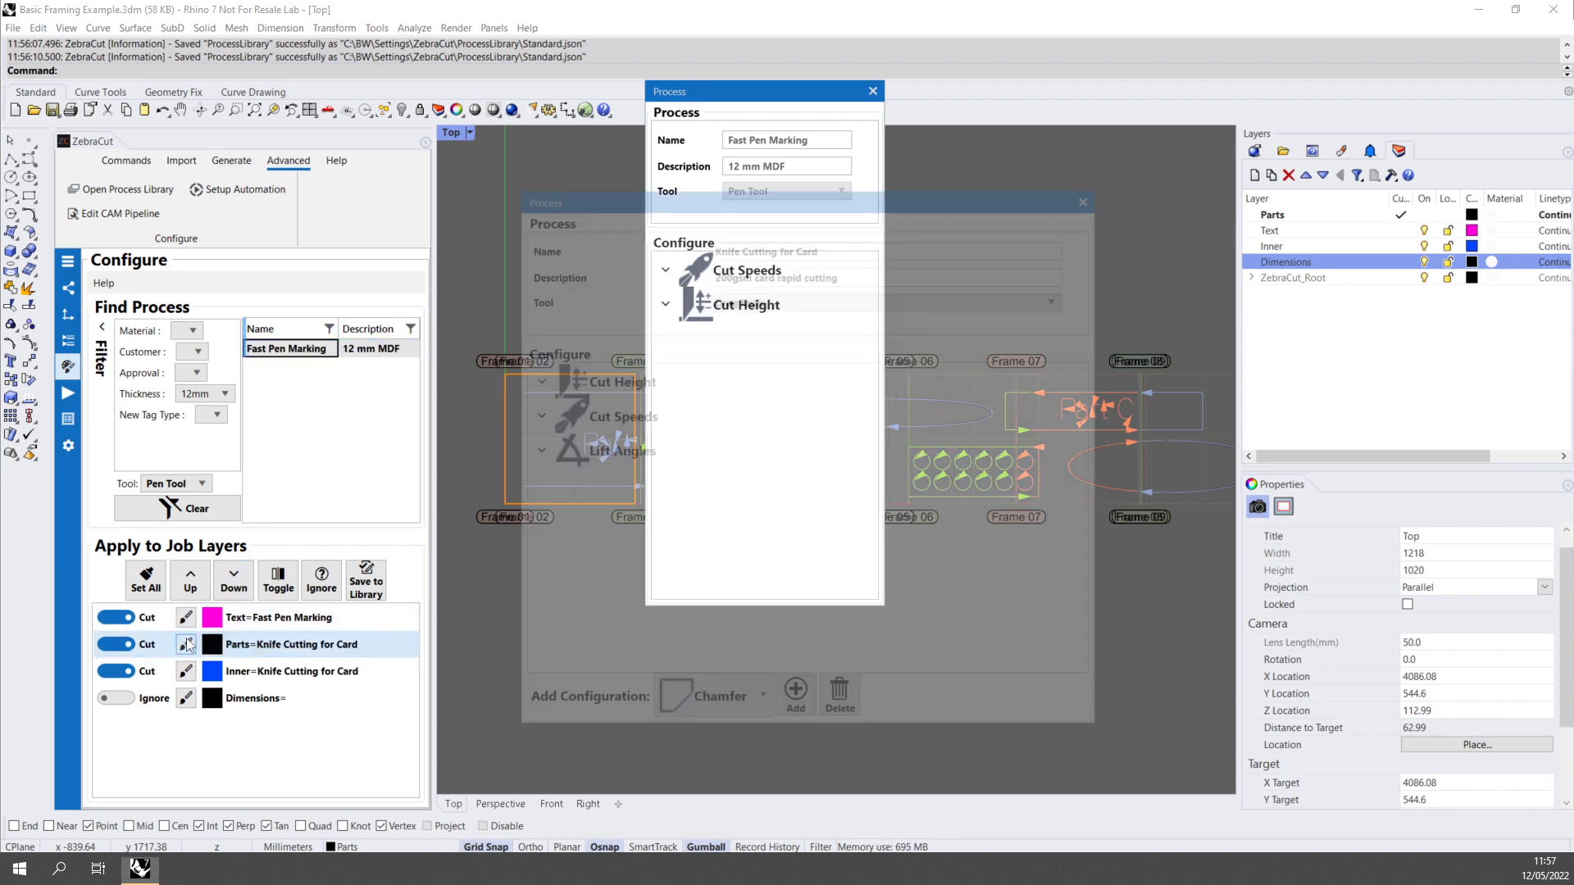
pyautogui.click(187, 671)
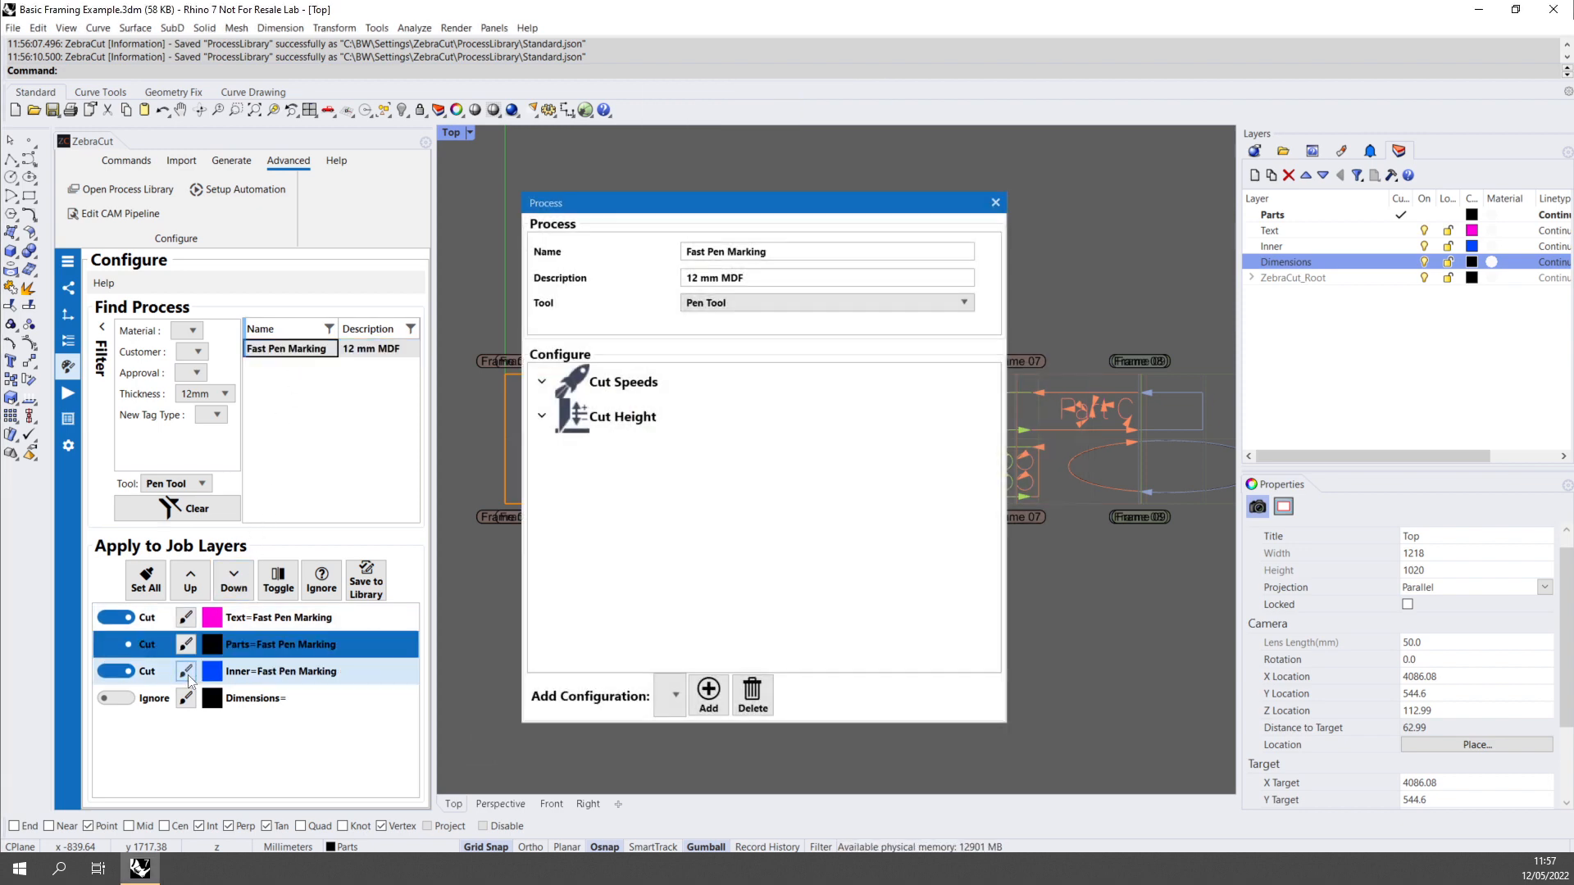
pyautogui.click(301, 434)
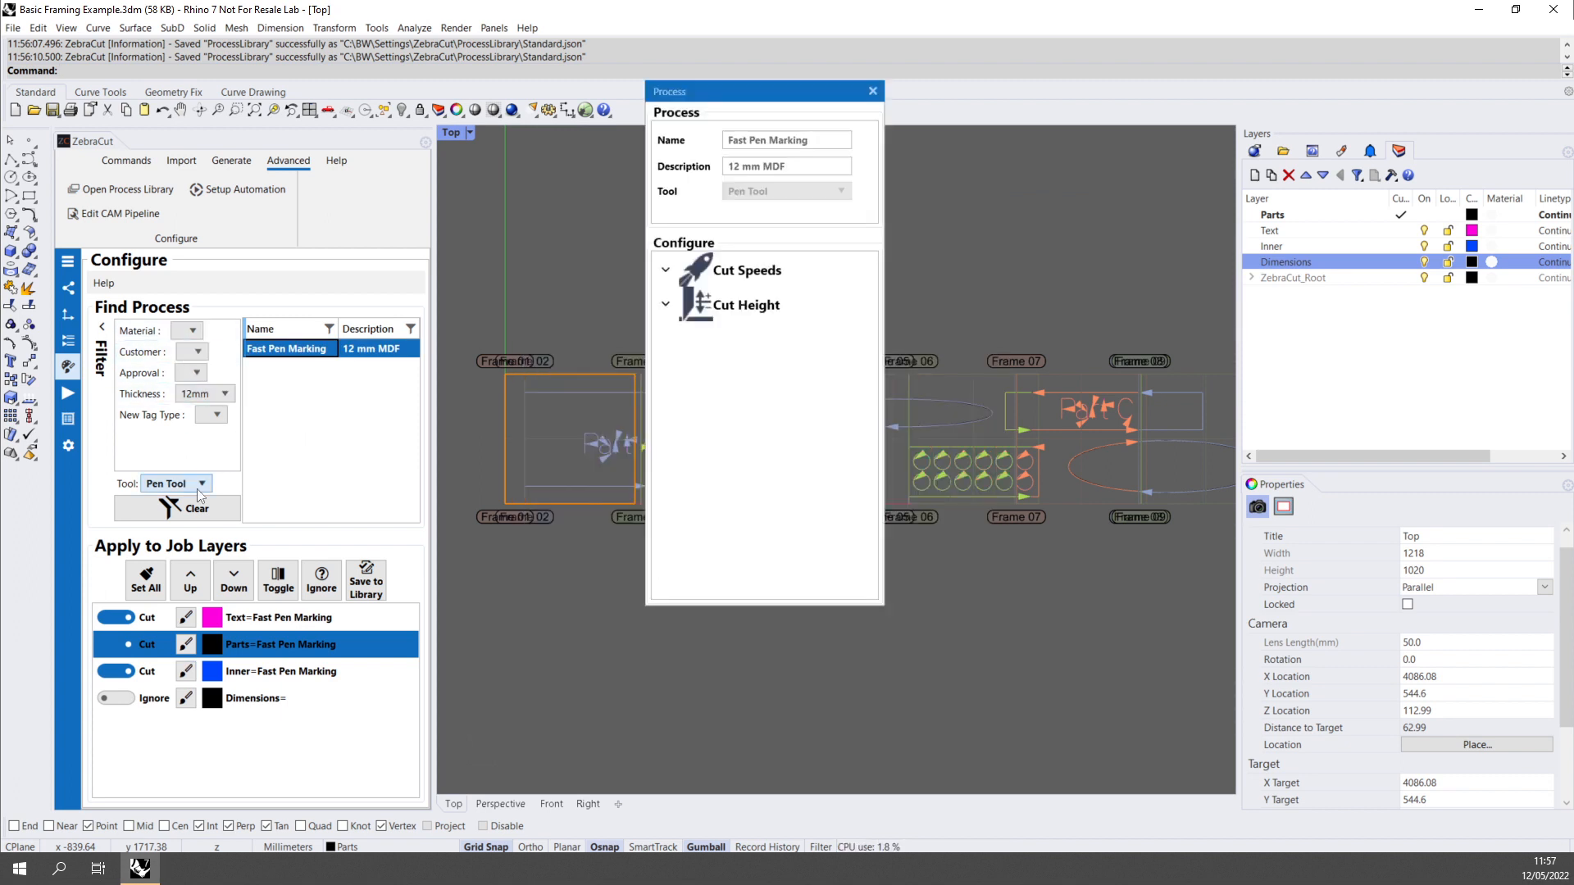
# Clear all process filters and filter the processes by Customer Alpha.
pyautogui.click(193, 509)
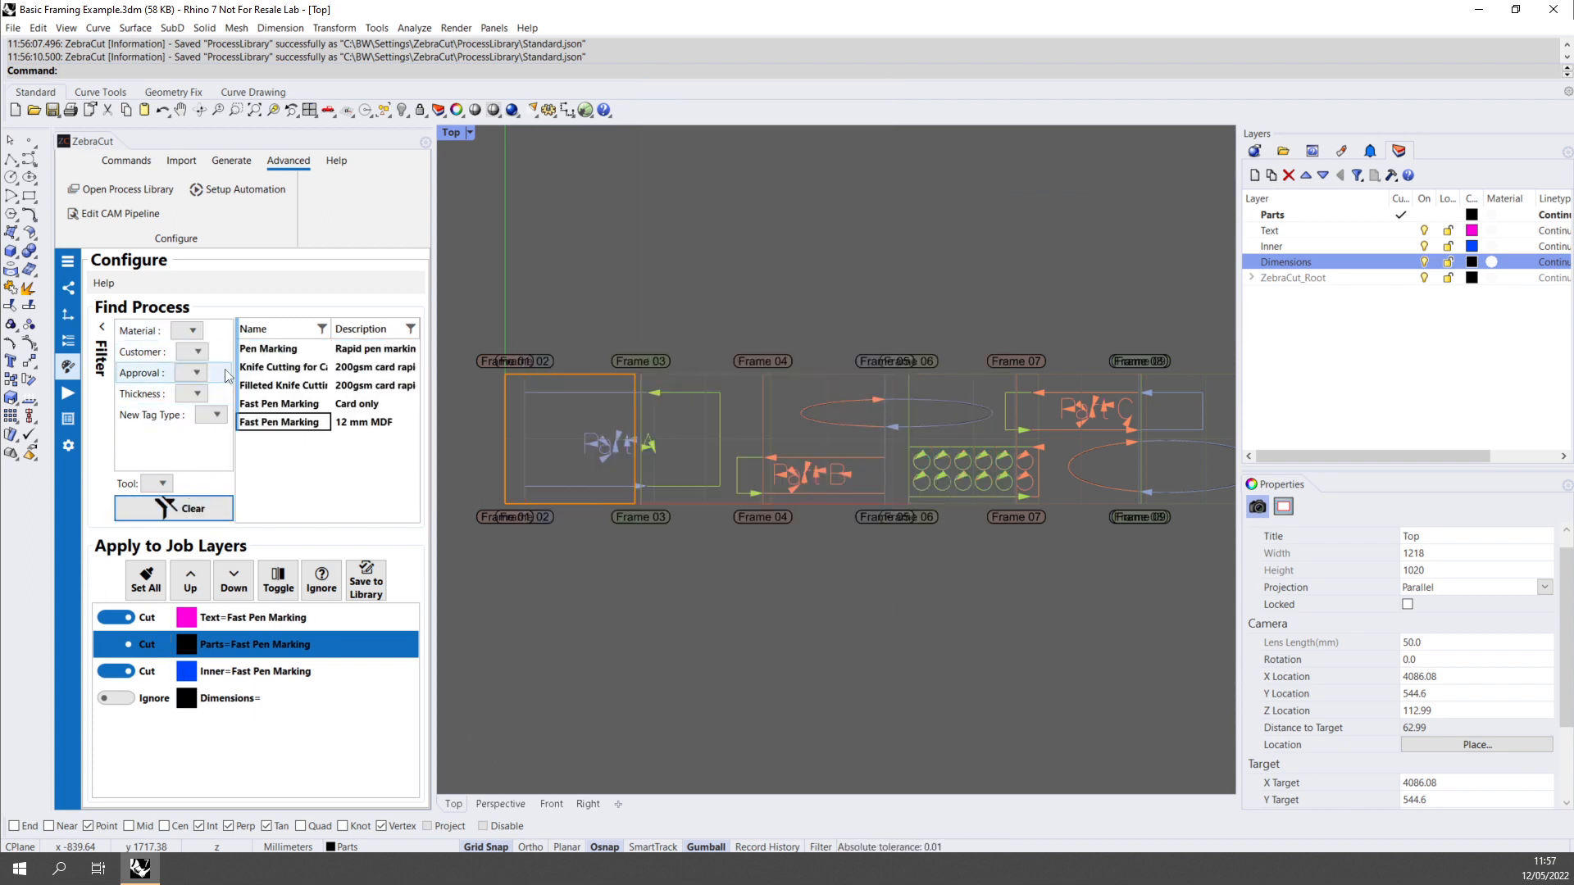
pyautogui.click(197, 352)
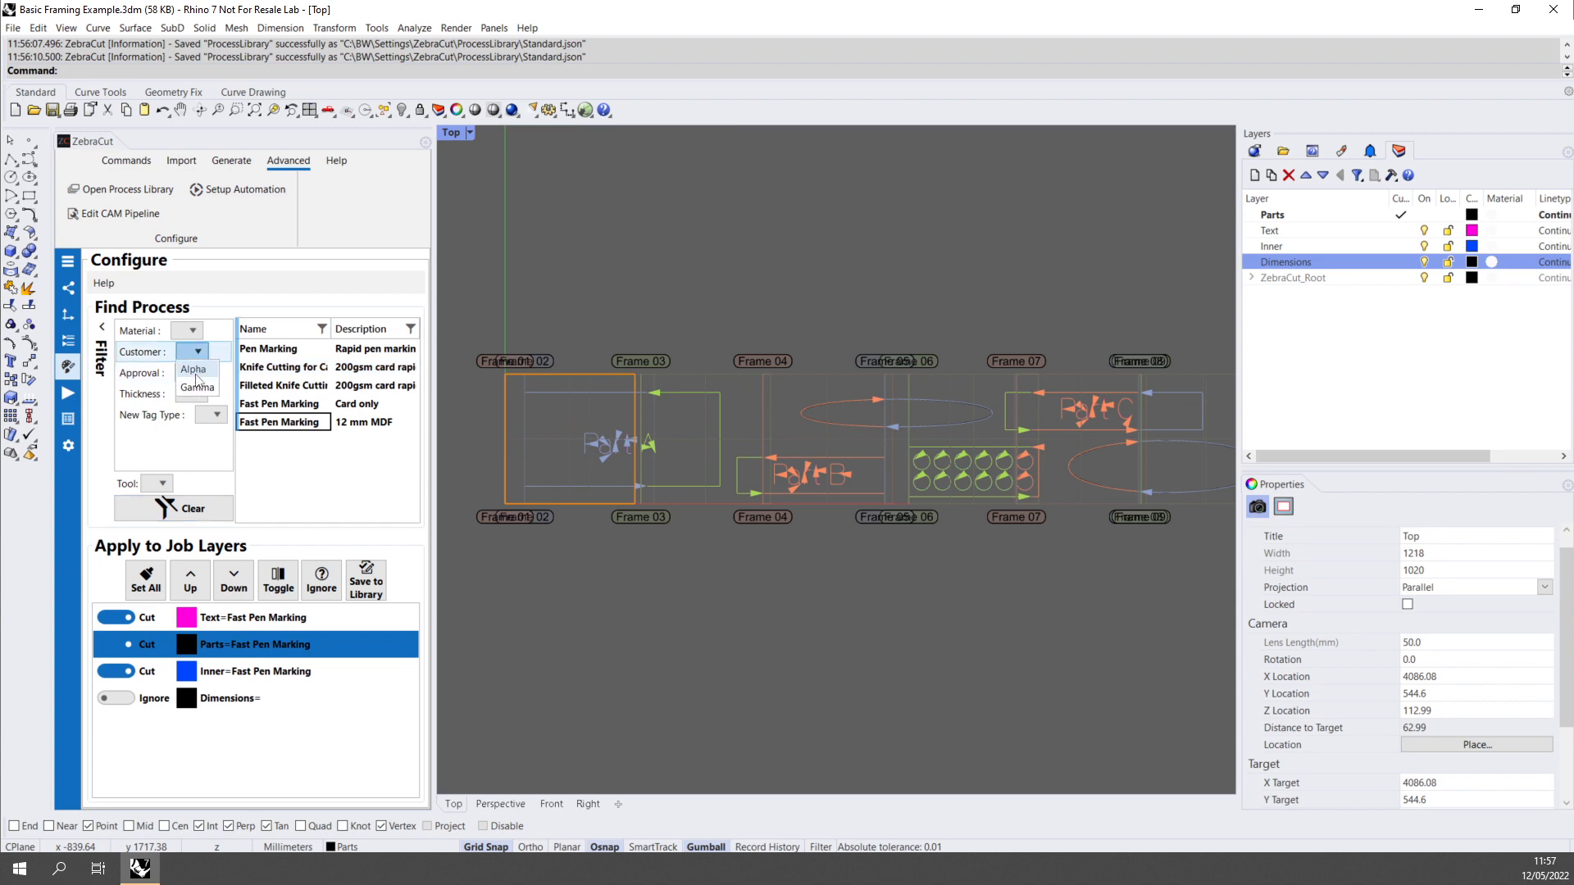
pyautogui.click(195, 370)
# Collapse the Find Process filter area while keeping the Customer filter active.
pyautogui.click(102, 327)
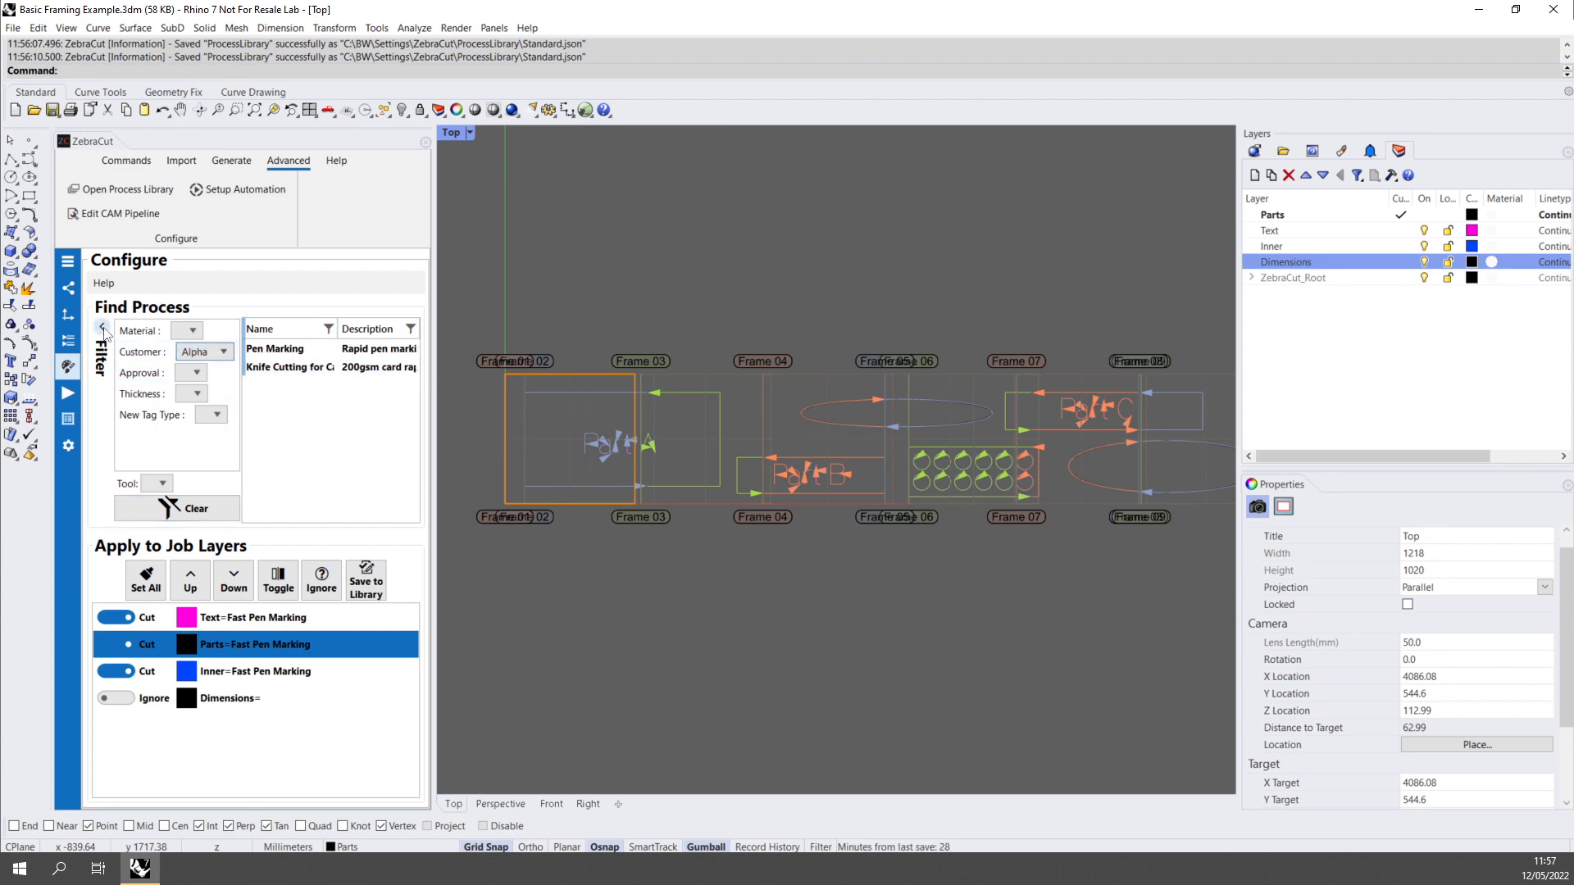
pyautogui.click(101, 327)
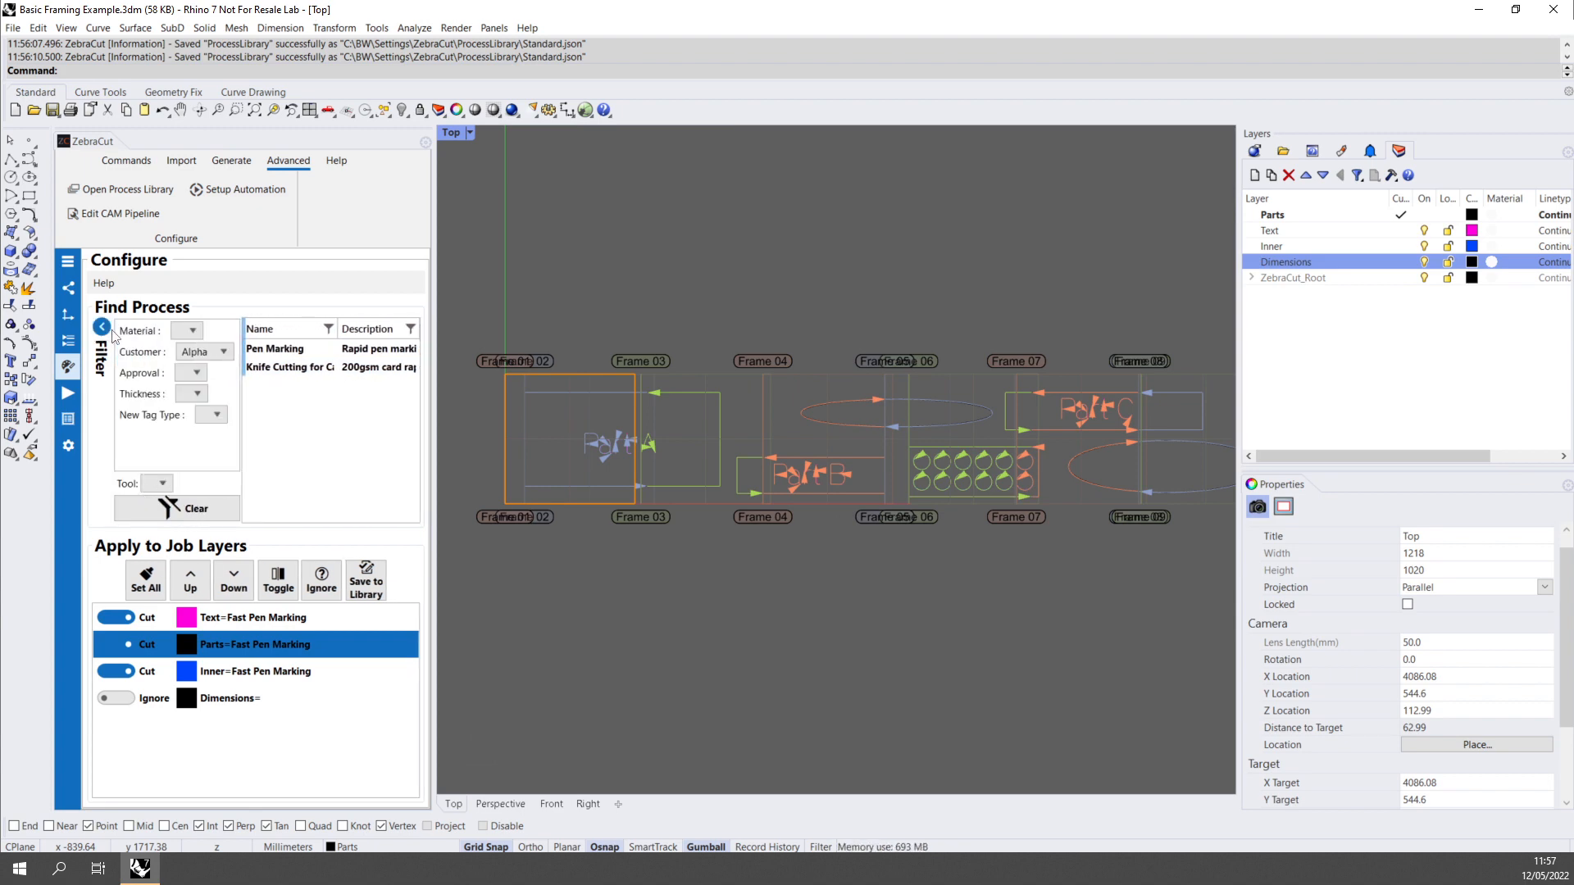
pyautogui.click(102, 329)
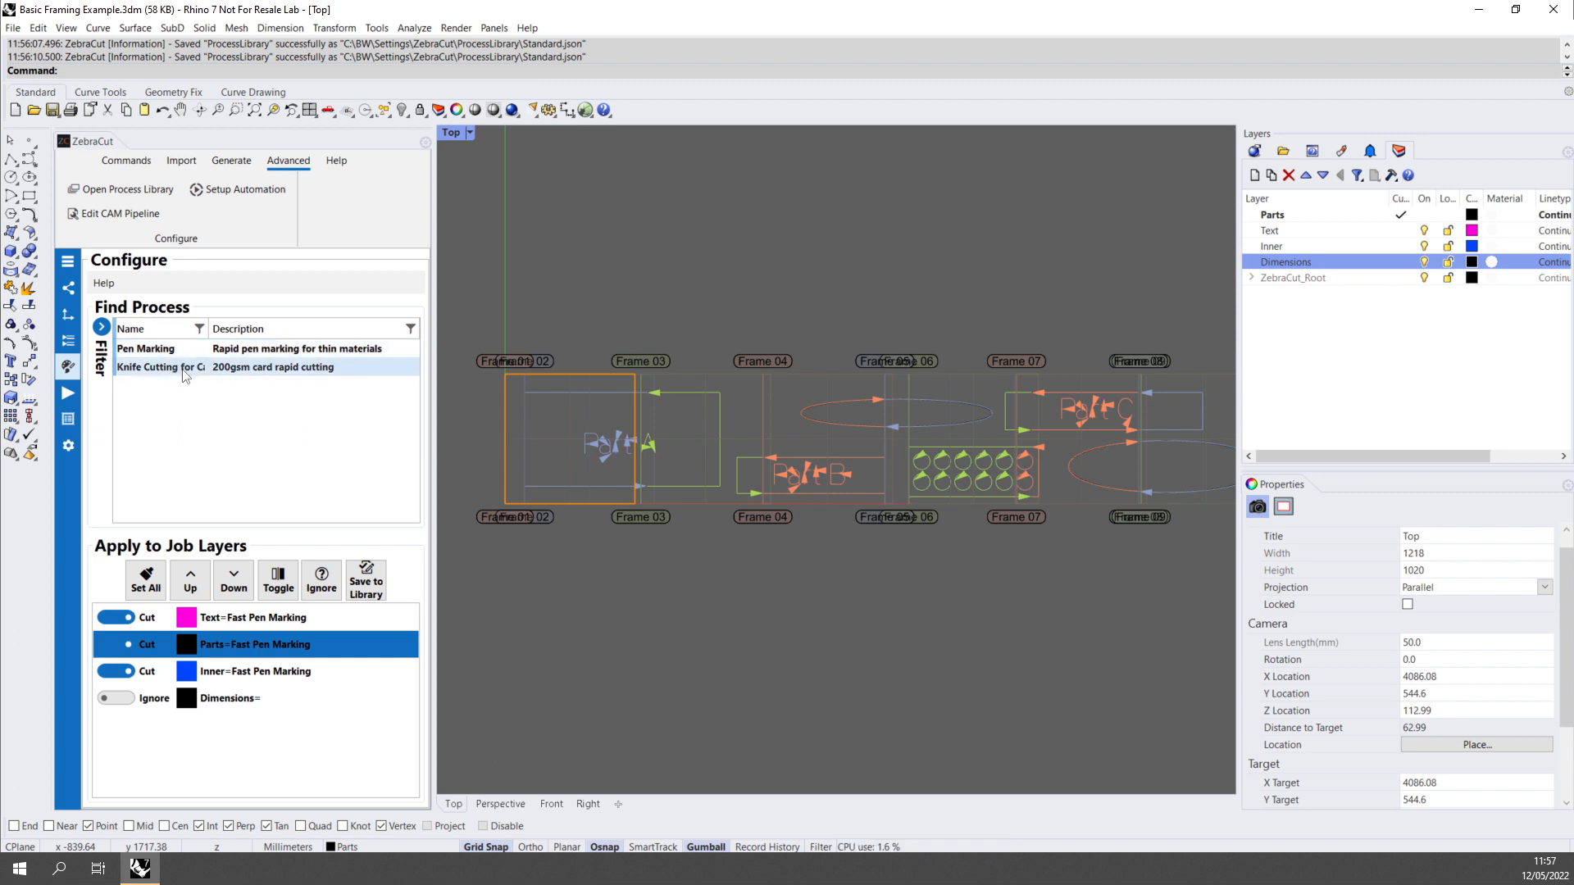
# Reopen the process library and display the tags of the Customer tag type.
pyautogui.click(124, 185)
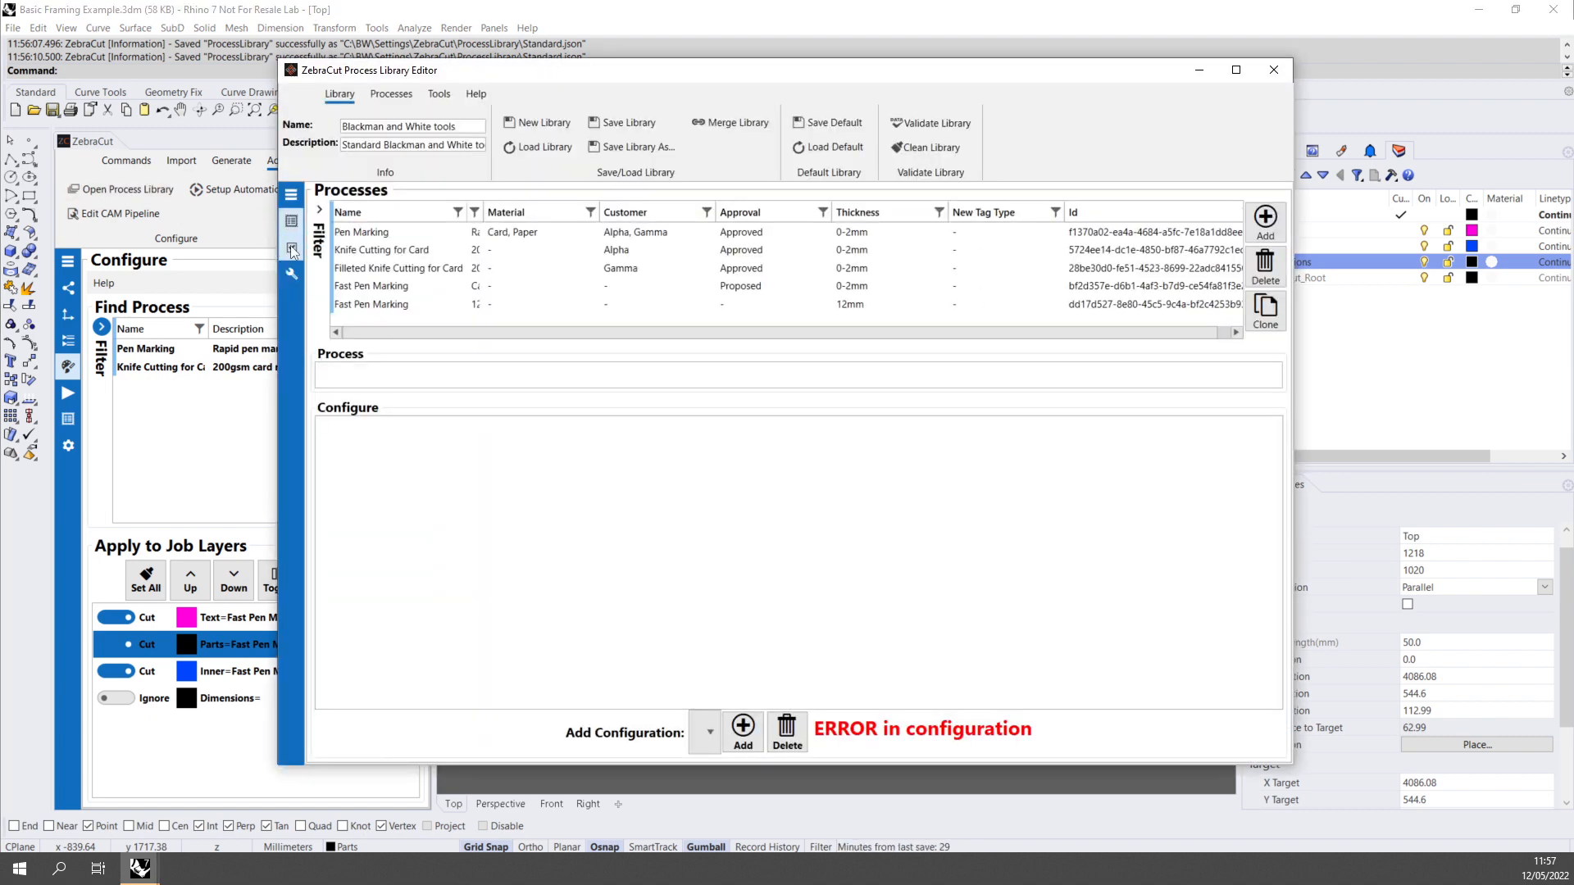
pyautogui.click(291, 247)
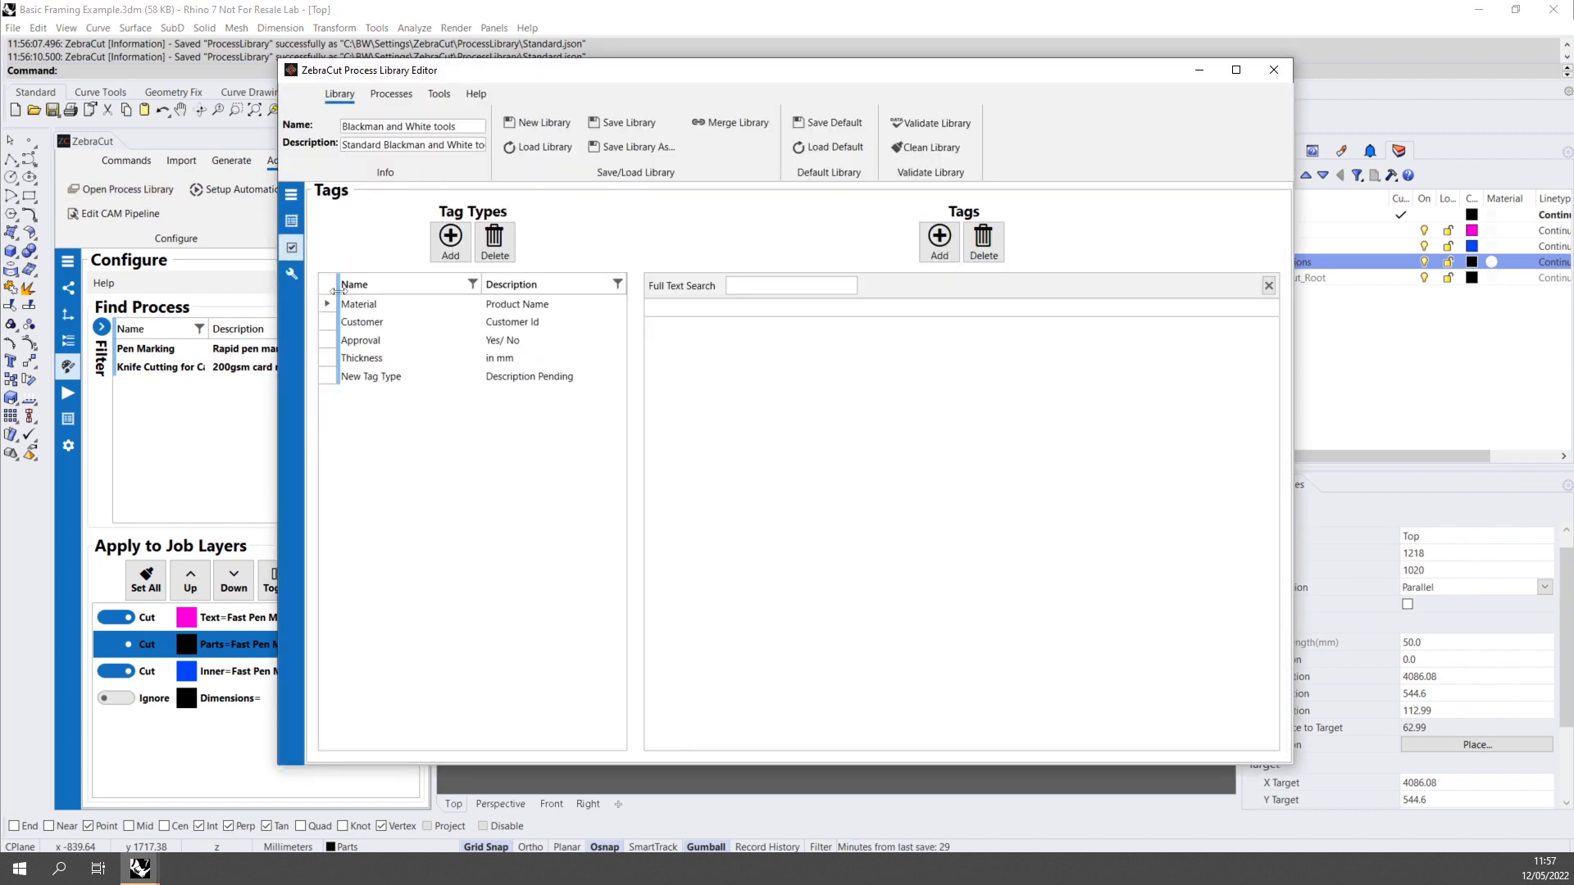
pyautogui.click(492, 321)
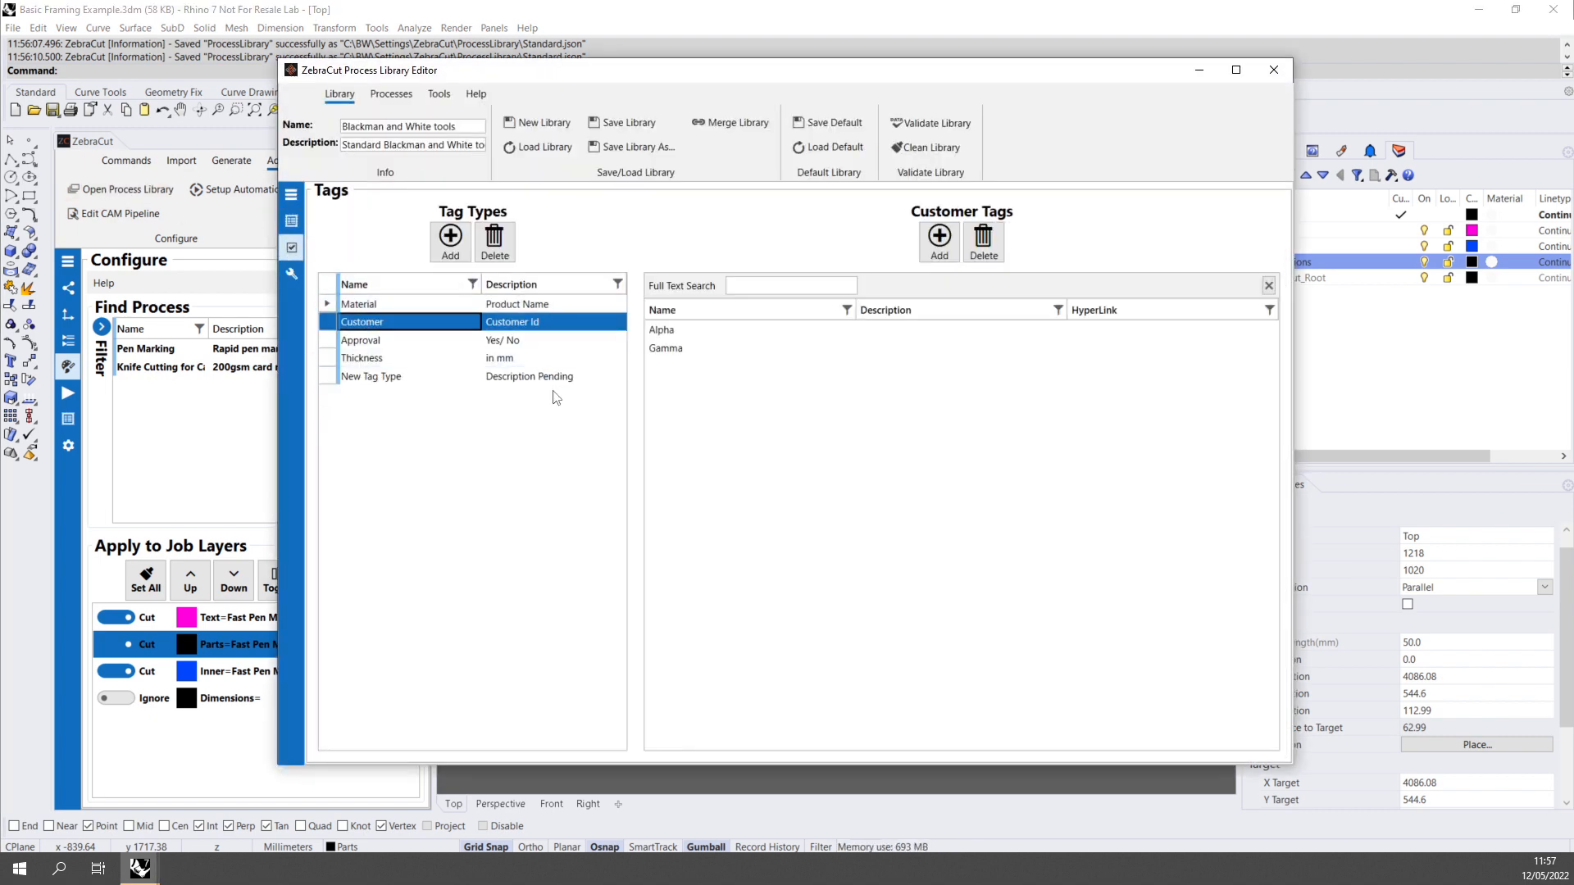